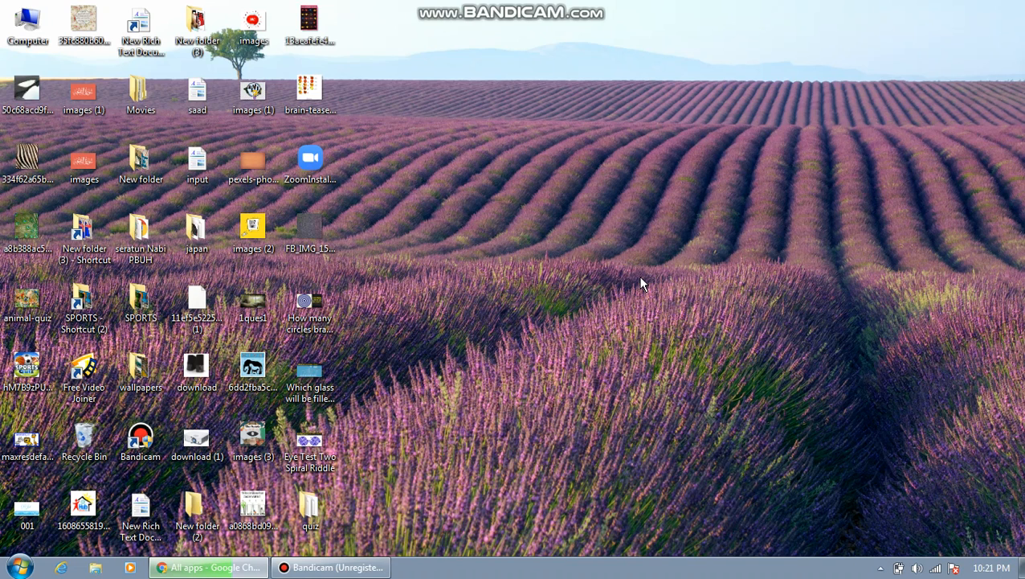
# Restore the Chrome window showing the Play Console All apps page.
pyautogui.click(216, 570)
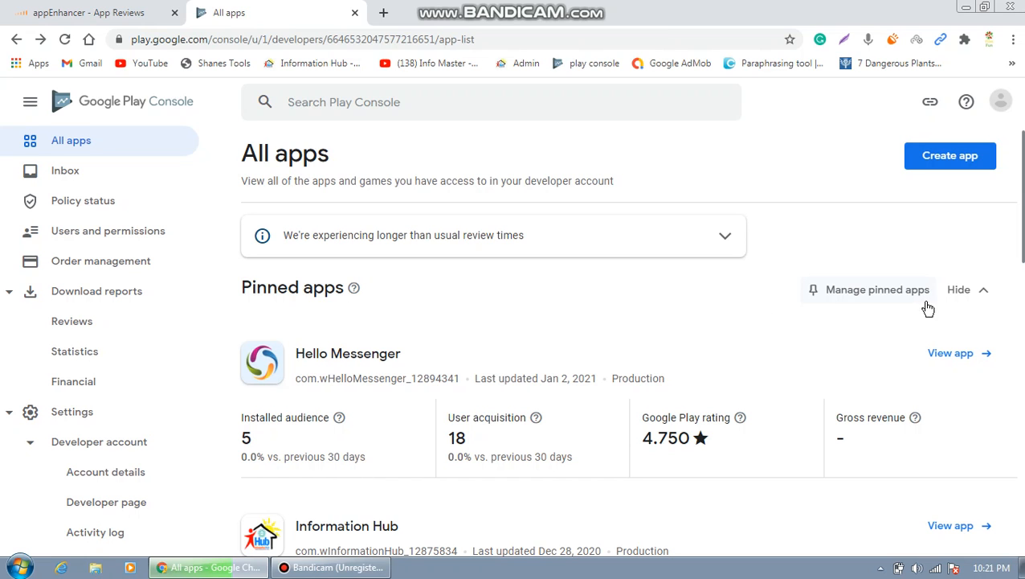
# Scroll past the pinned app cards to the table listing all seven apps.
pyautogui.scroll(-3, 1022, 245)
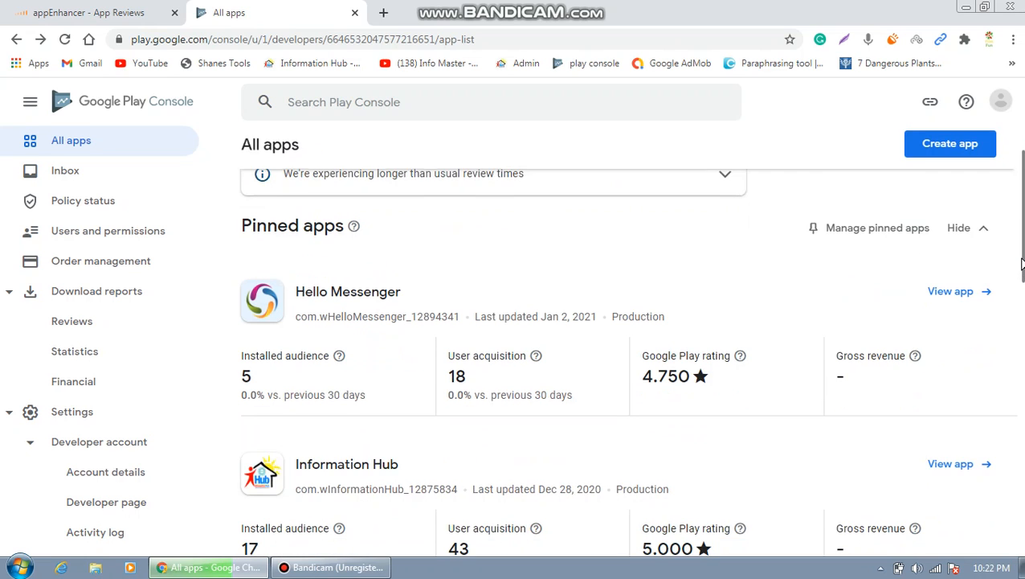
pyautogui.scroll(-8, 1023, 264)
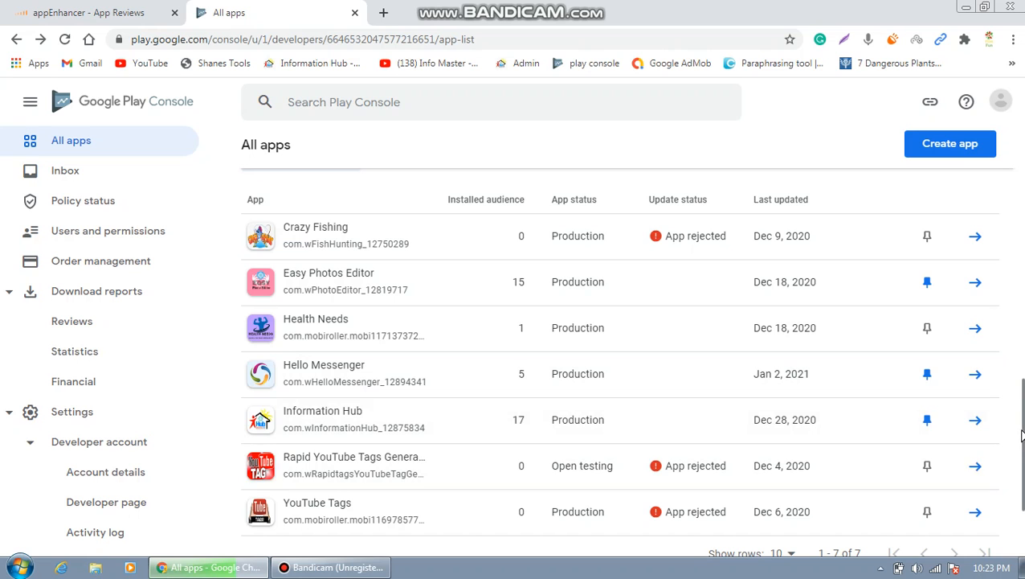
pyautogui.moveTo(1023, 435); pyautogui.dragTo(1022, 249)
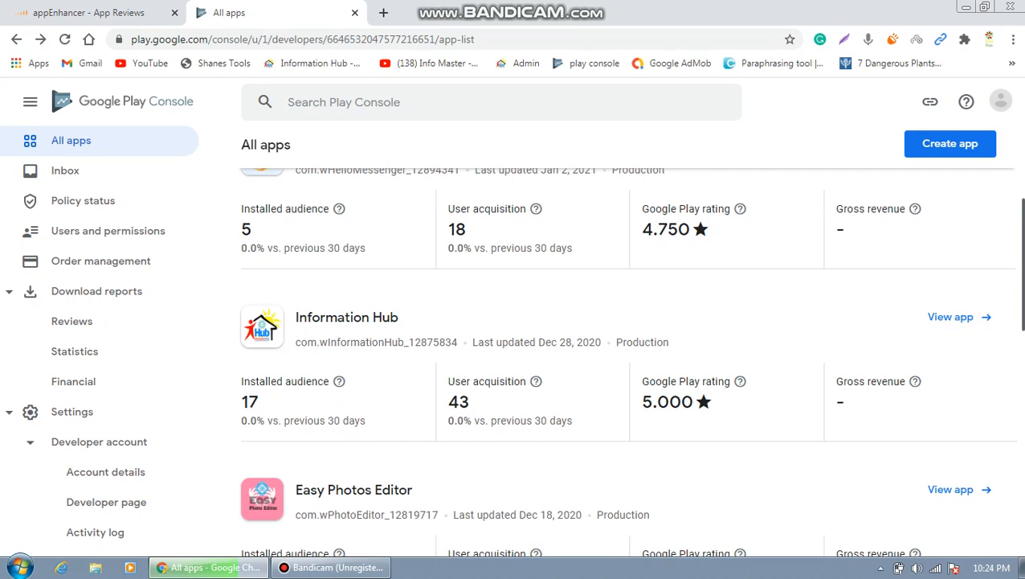
pyautogui.scroll(3, 630, 360)
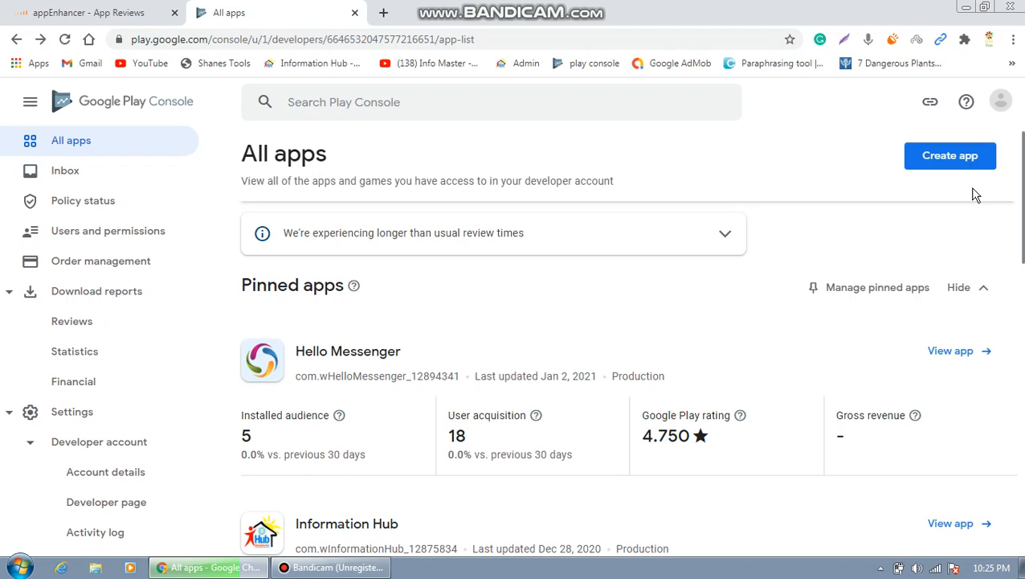
# Begin a new app and enter 'Holy Quran' as its app name.
pyautogui.click(957, 159)
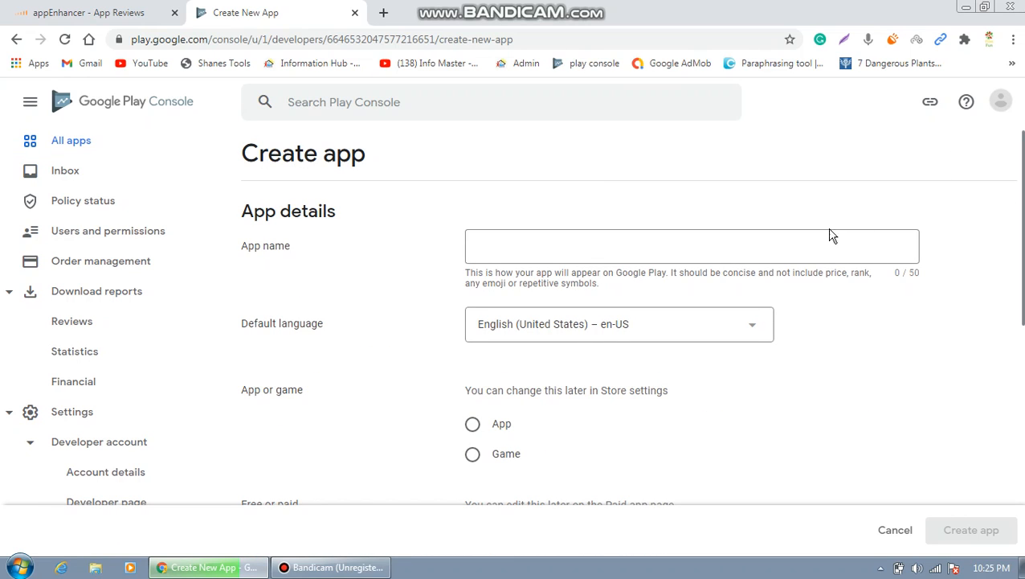
pyautogui.click(742, 253)
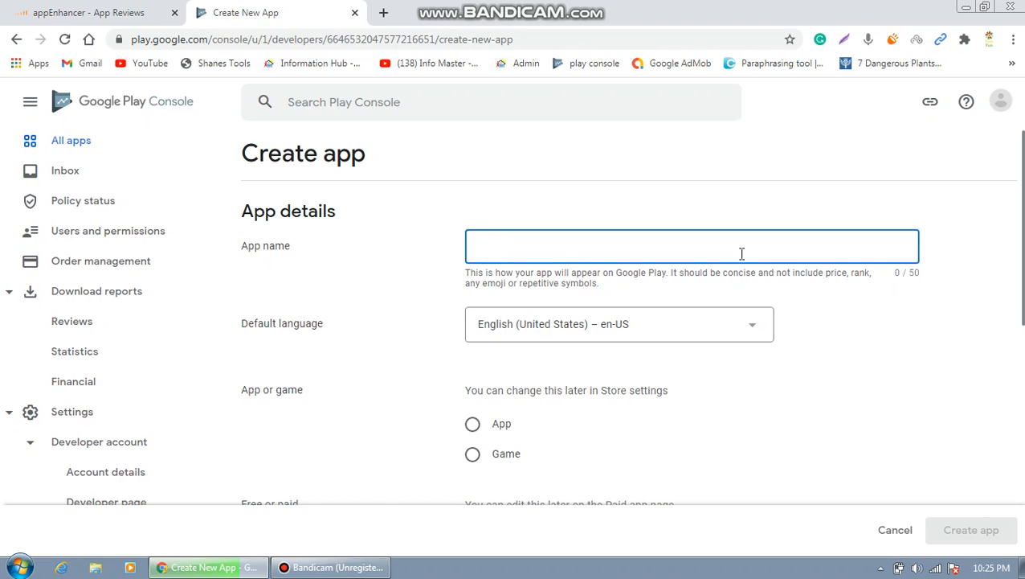
pyautogui.write('Holy ')
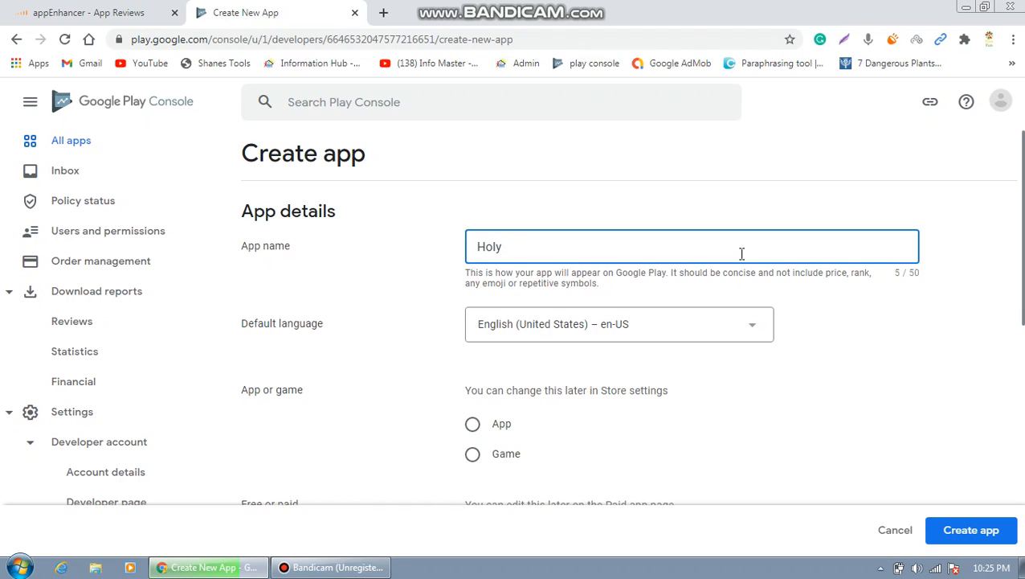
pyautogui.write('Quran')
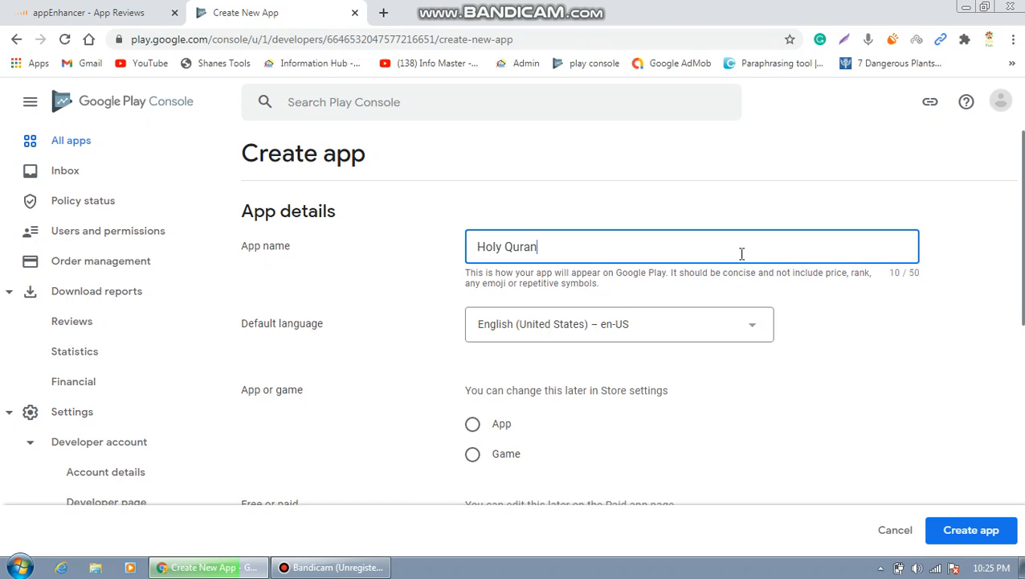
# Set the default language to English – en-IN, replacing an initial Arabic choice.
pyautogui.click(754, 329)
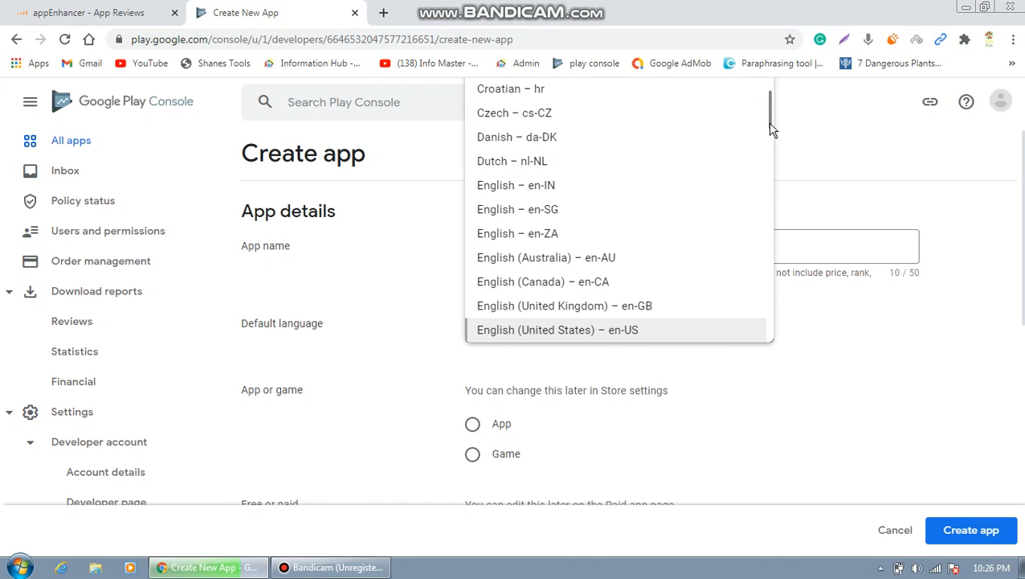
pyautogui.moveTo(770, 131); pyautogui.dragTo(770, 87)
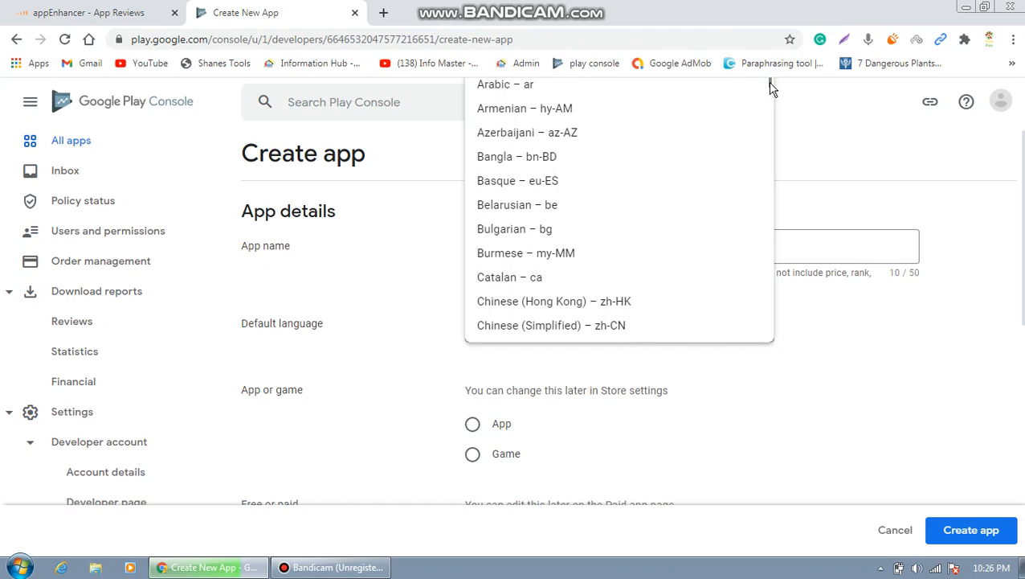
pyautogui.click(514, 87)
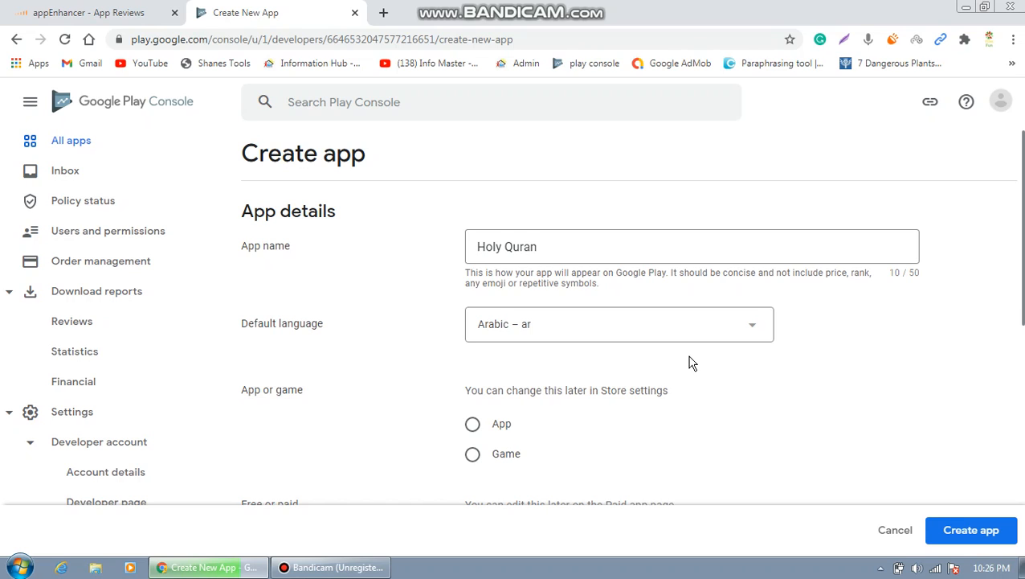
pyautogui.click(754, 332)
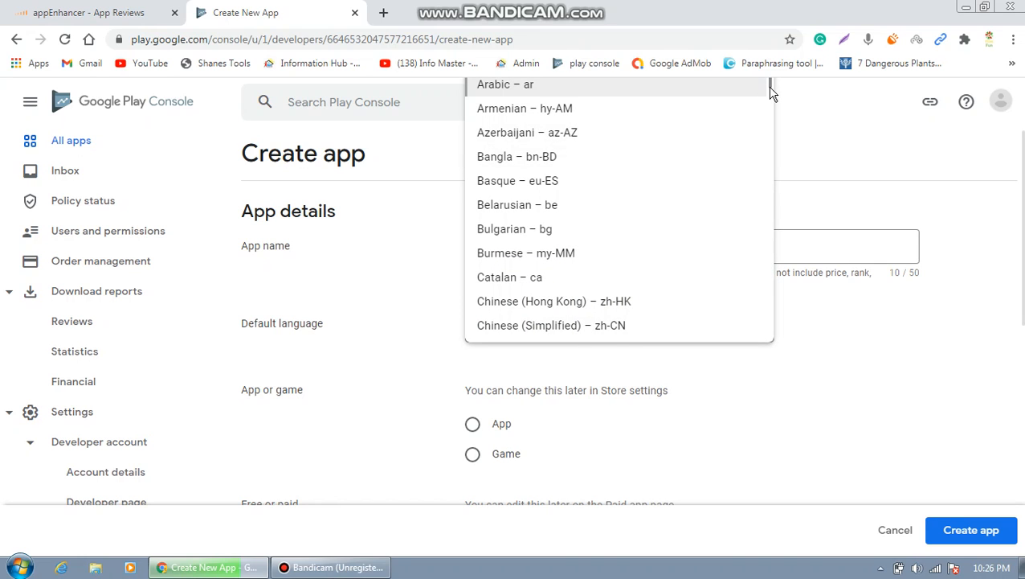
pyautogui.moveTo(773, 96); pyautogui.dragTo(771, 130)
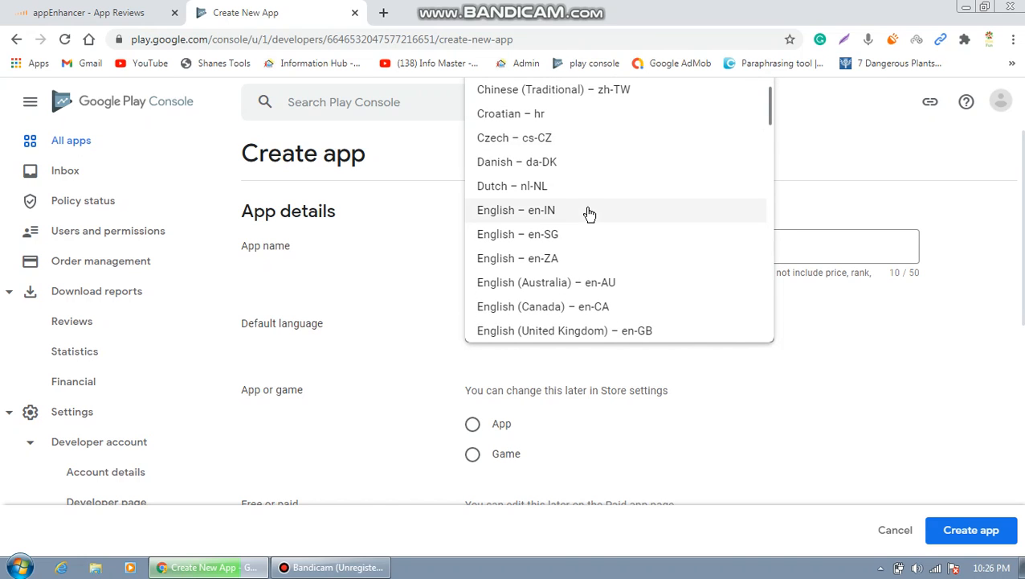
pyautogui.click(549, 217)
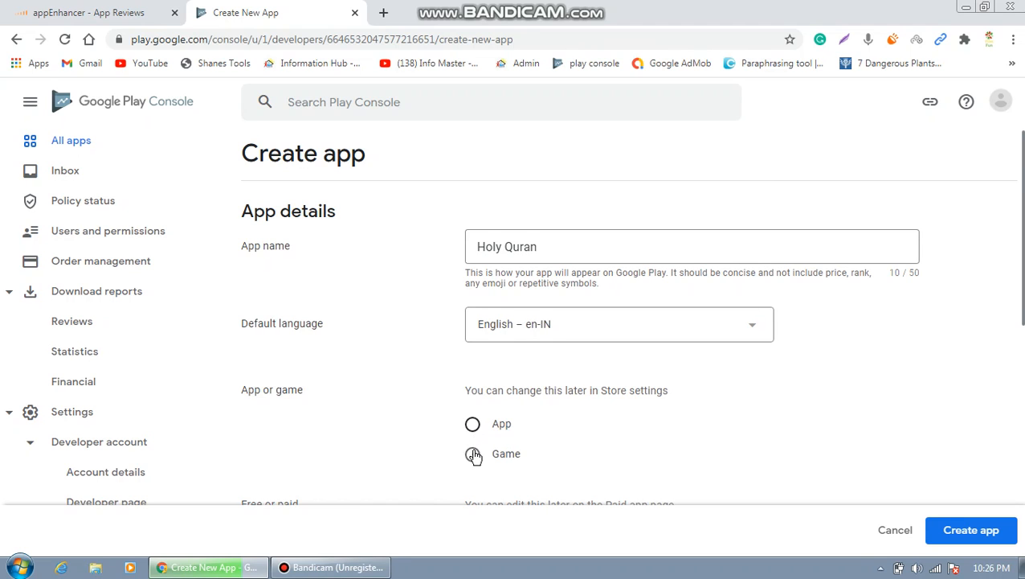
# Choose App as the type and Paid under Free or paid.
pyautogui.click(473, 423)
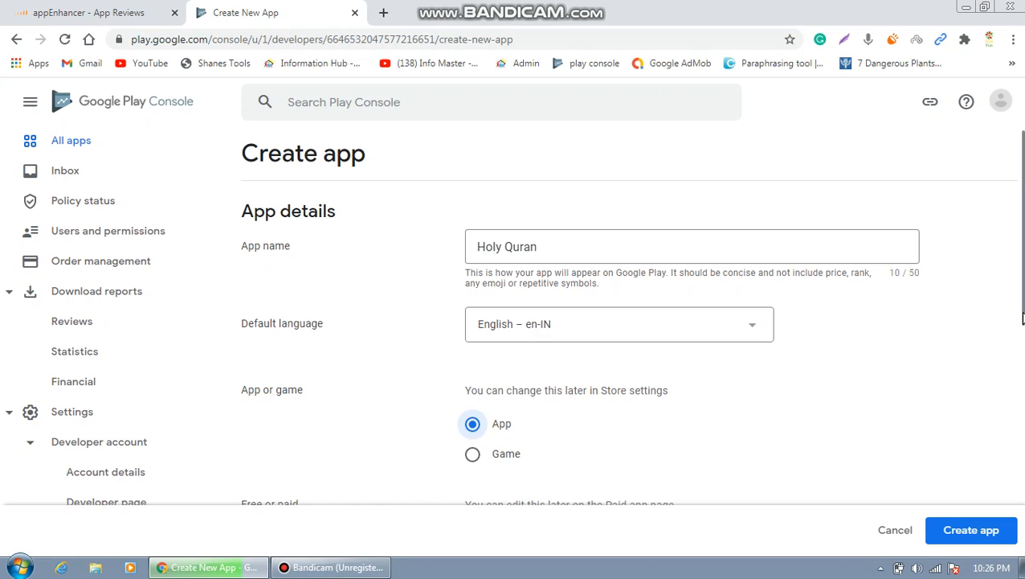
pyautogui.scroll(-2, 1023, 321)
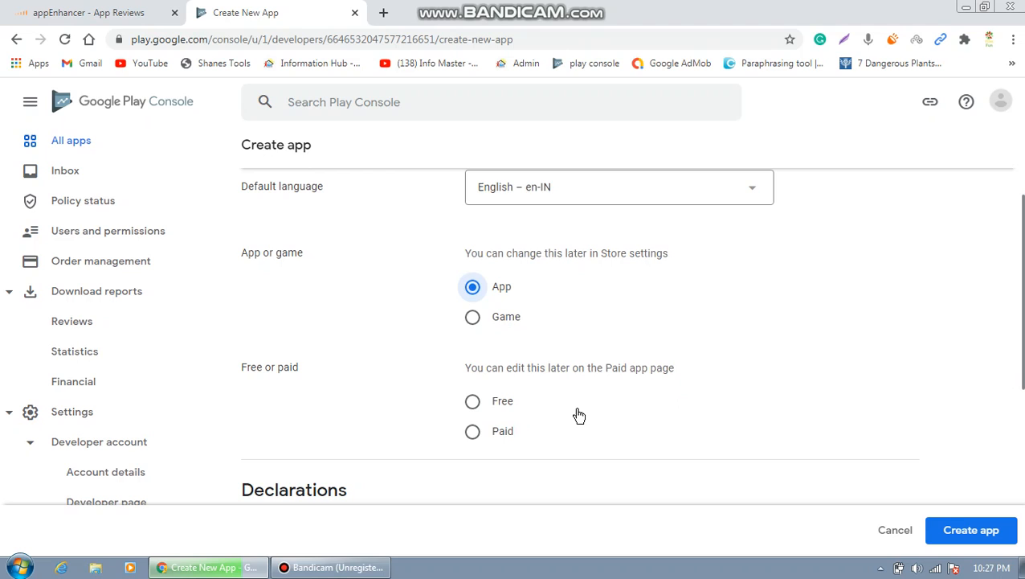
pyautogui.click(473, 432)
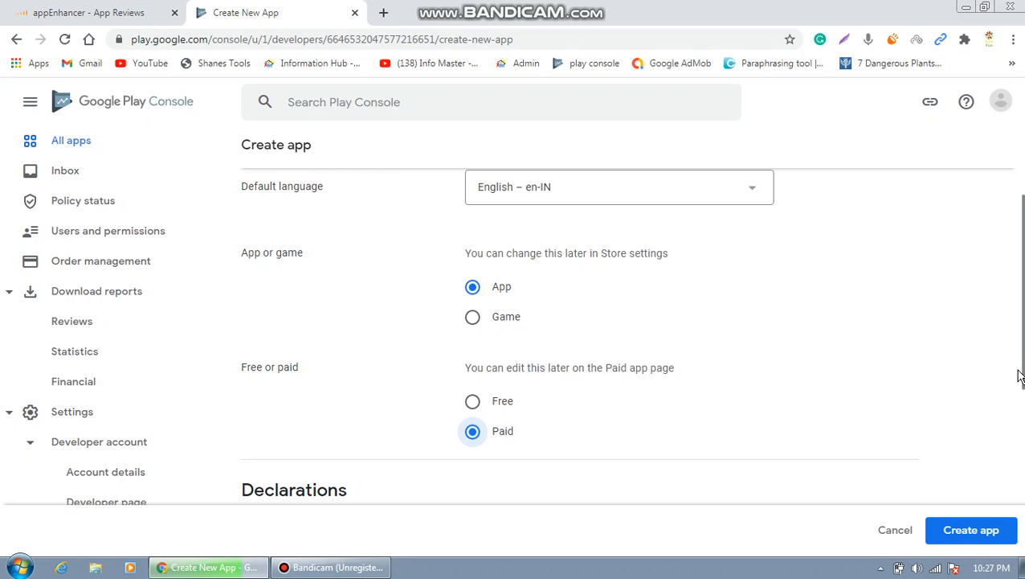
pyautogui.moveTo(1019, 376); pyautogui.dragTo(1022, 487)
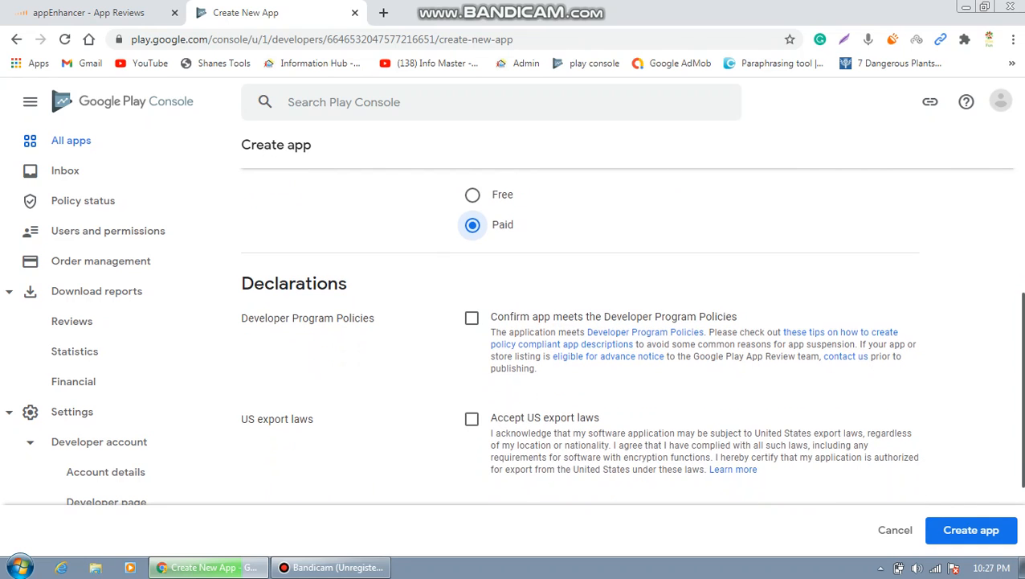
# Tick the Developer Program Policies and US export laws declarations, then create the app.
pyautogui.click(472, 319)
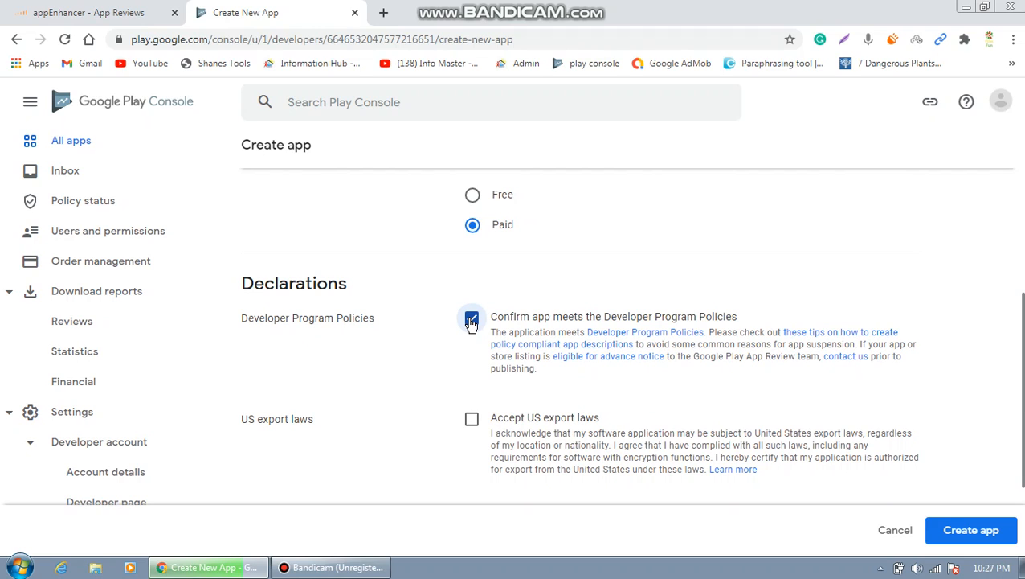
pyautogui.click(472, 421)
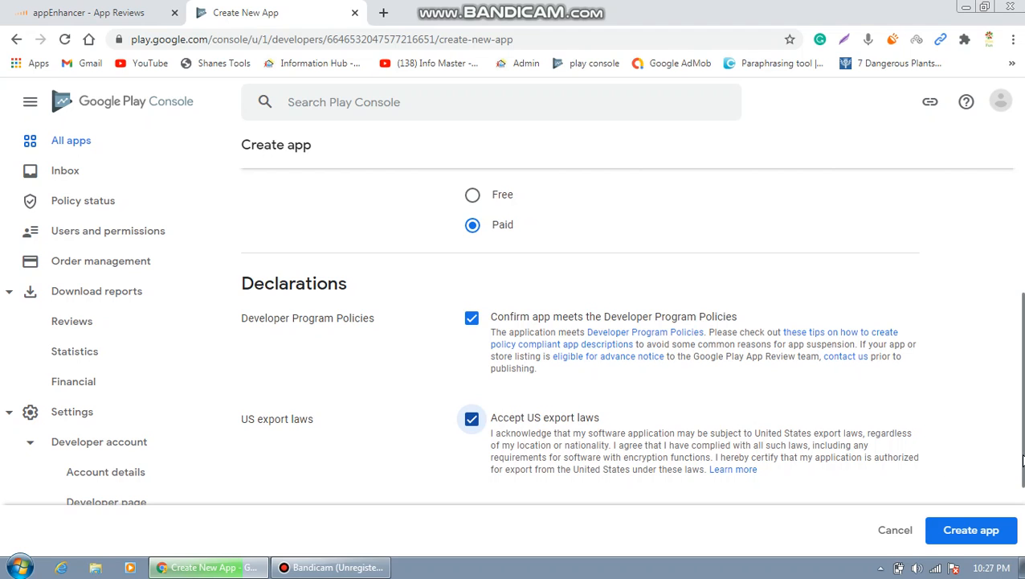
pyautogui.moveTo(1023, 457); pyautogui.dragTo(1023, 482)
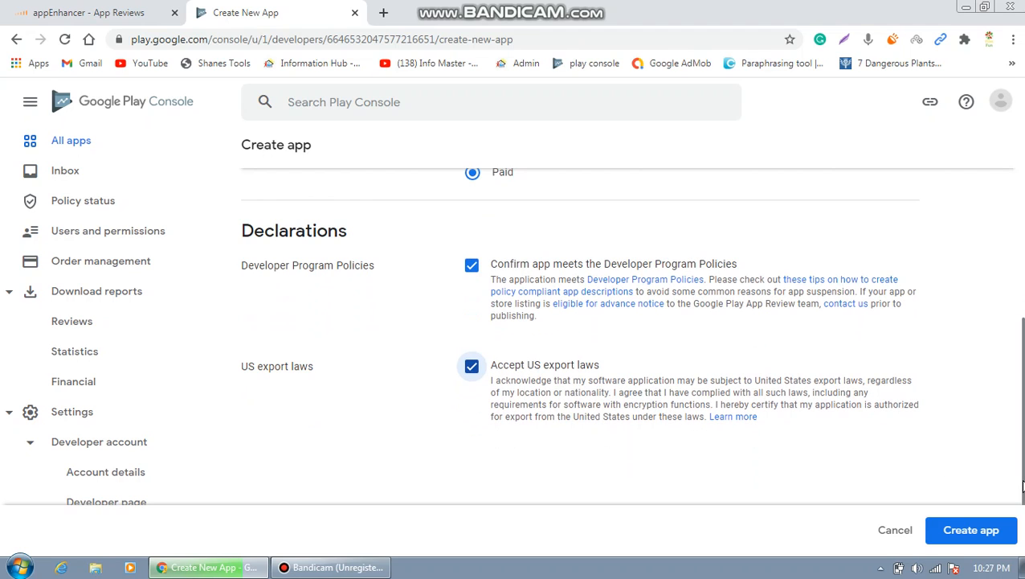
pyautogui.click(978, 535)
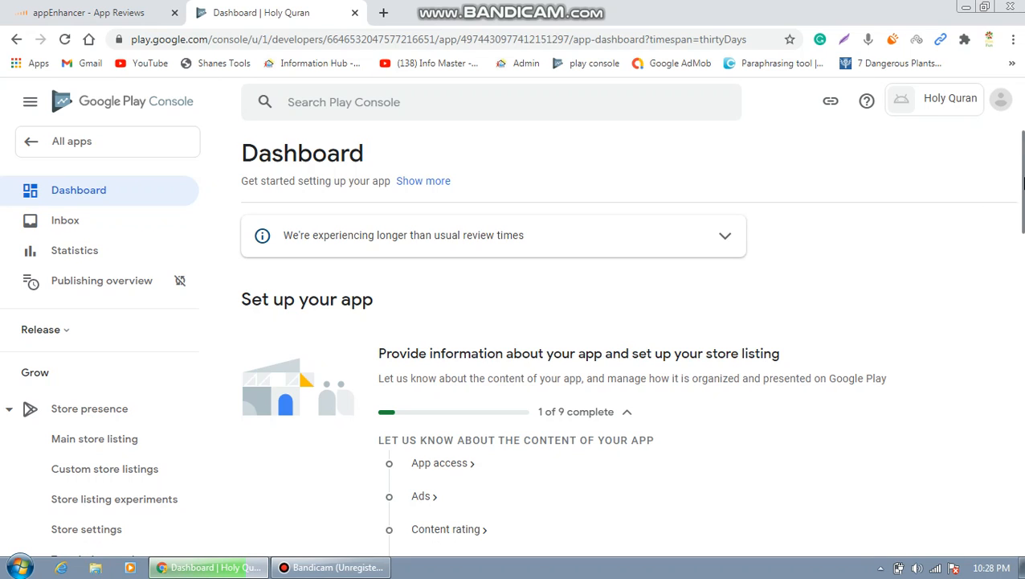
# Scroll the dashboard to the Set up your app tasks: App access, Ads, Content rating.
pyautogui.moveTo(1023, 184); pyautogui.dragTo(1023, 234)
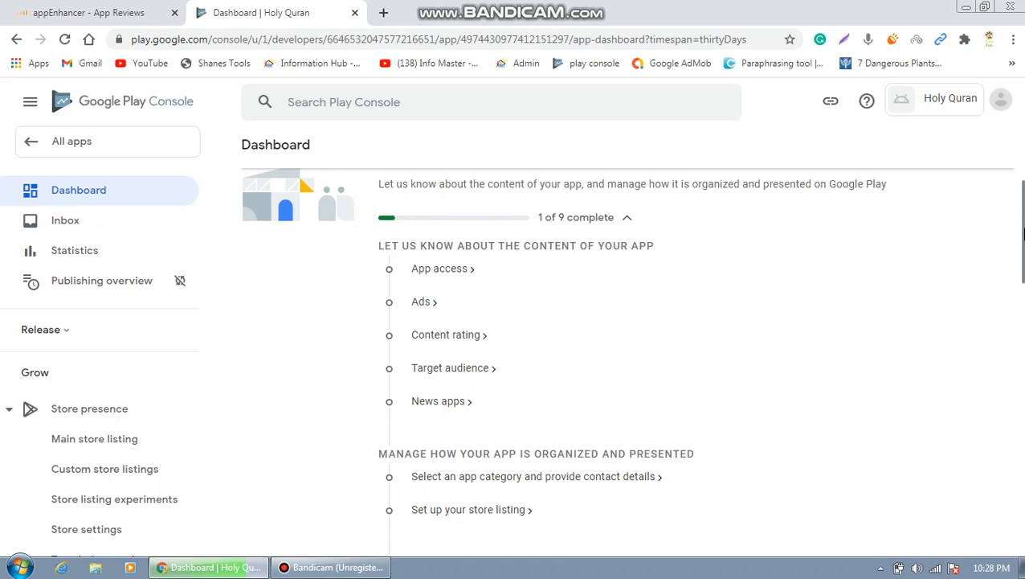
pyautogui.moveTo(1023, 233); pyautogui.dragTo(1023, 219)
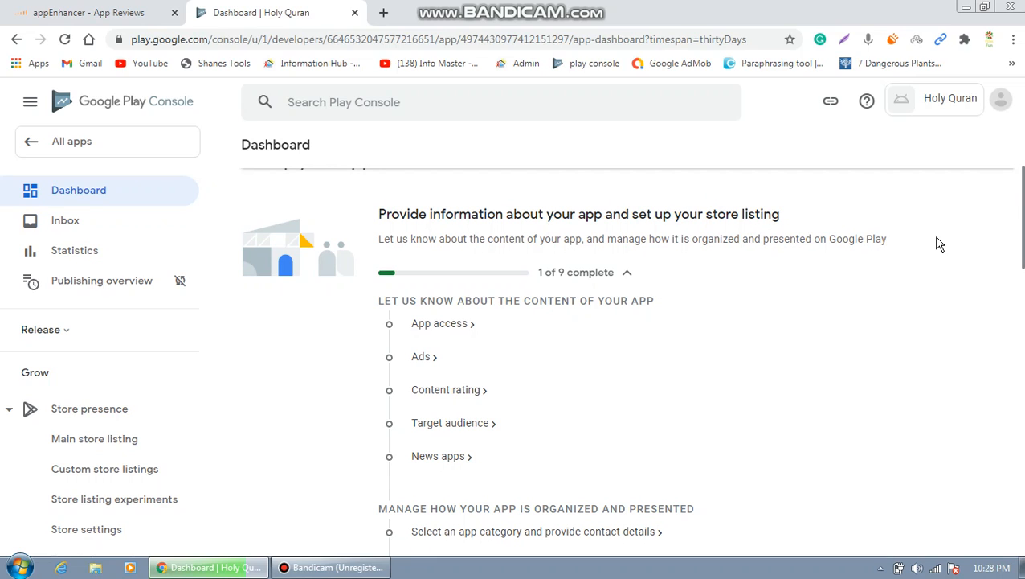
pyautogui.scroll(-1, 1005, 233)
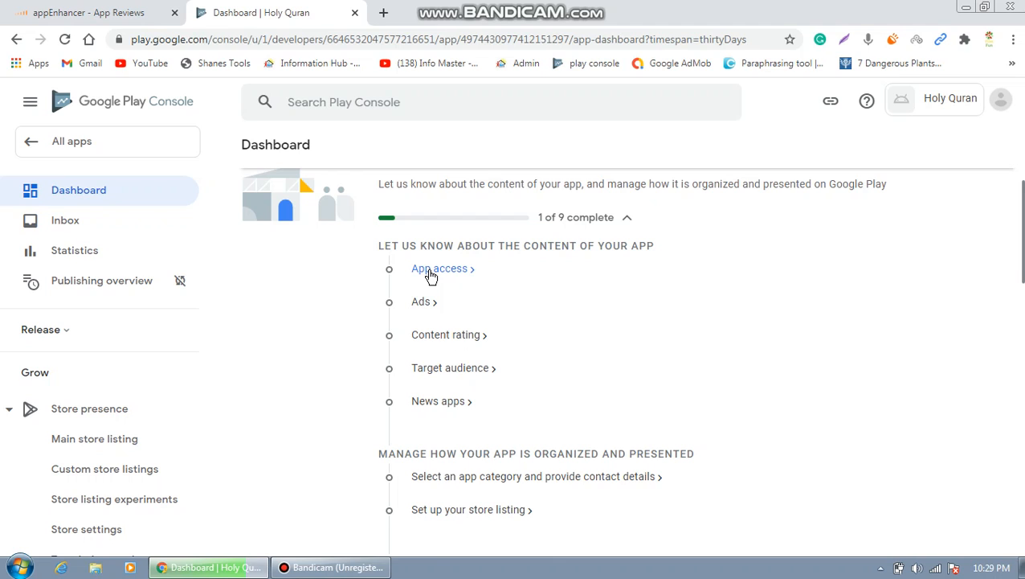
# Declare on App access that all functionality is available without special access, and save.
pyautogui.click(431, 272)
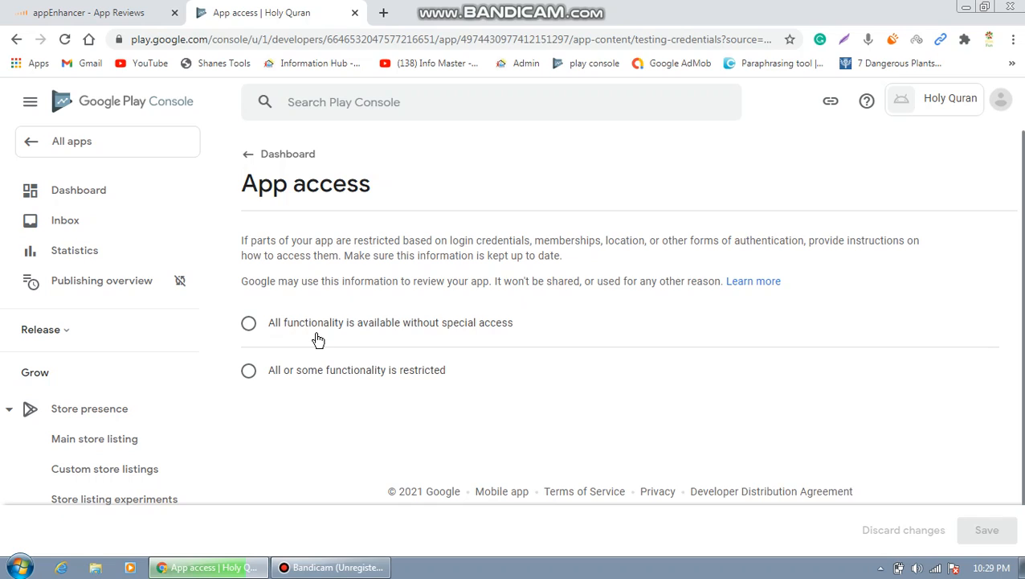
pyautogui.click(250, 372)
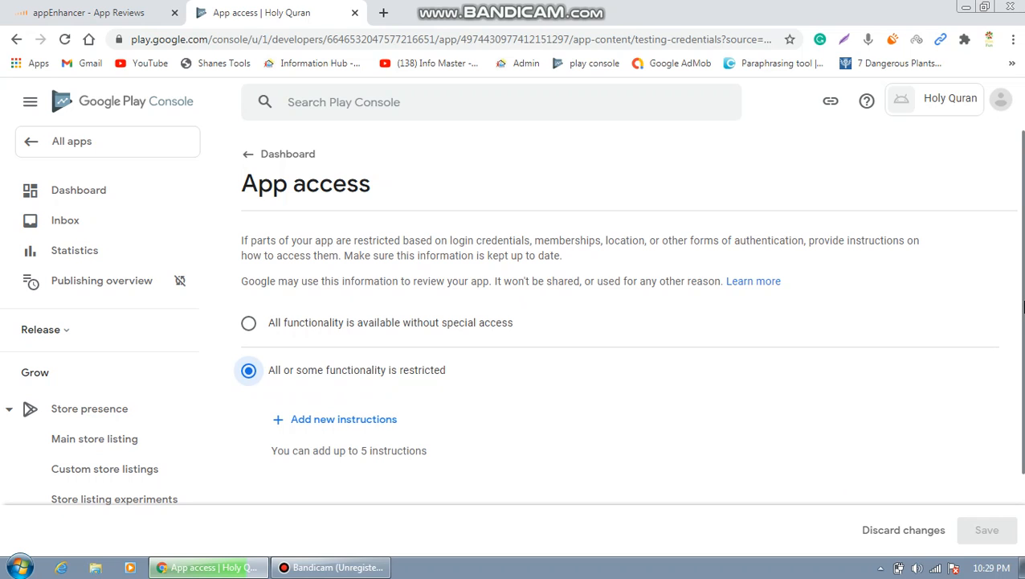
pyautogui.moveTo(1023, 307); pyautogui.dragTo(1013, 489)
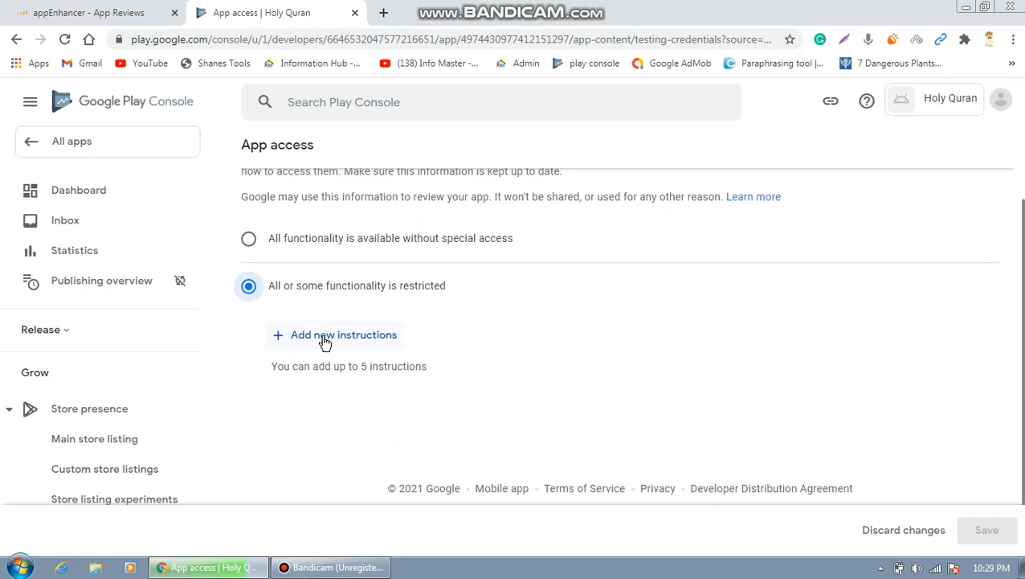
pyautogui.click(249, 239)
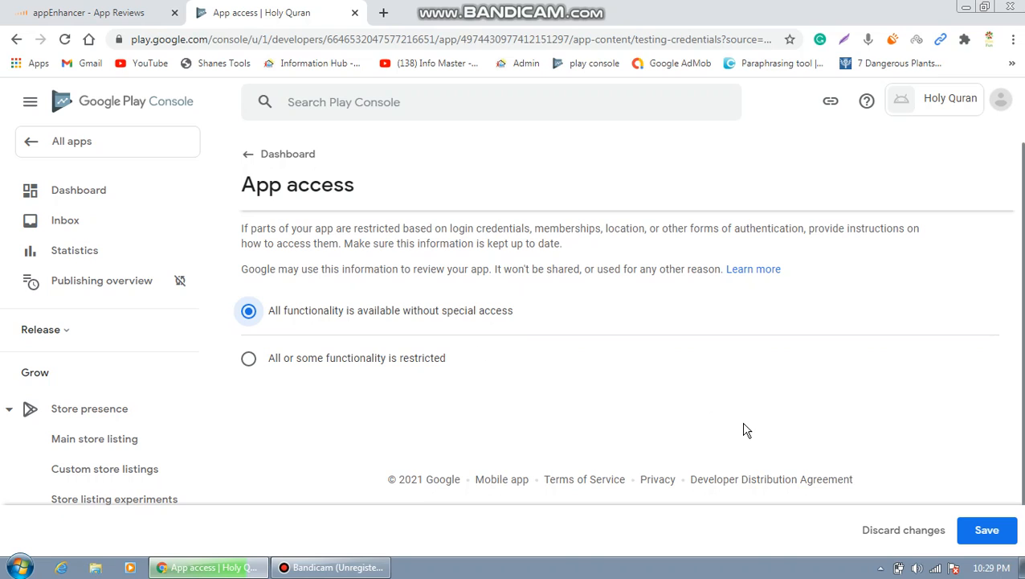
pyautogui.click(1000, 529)
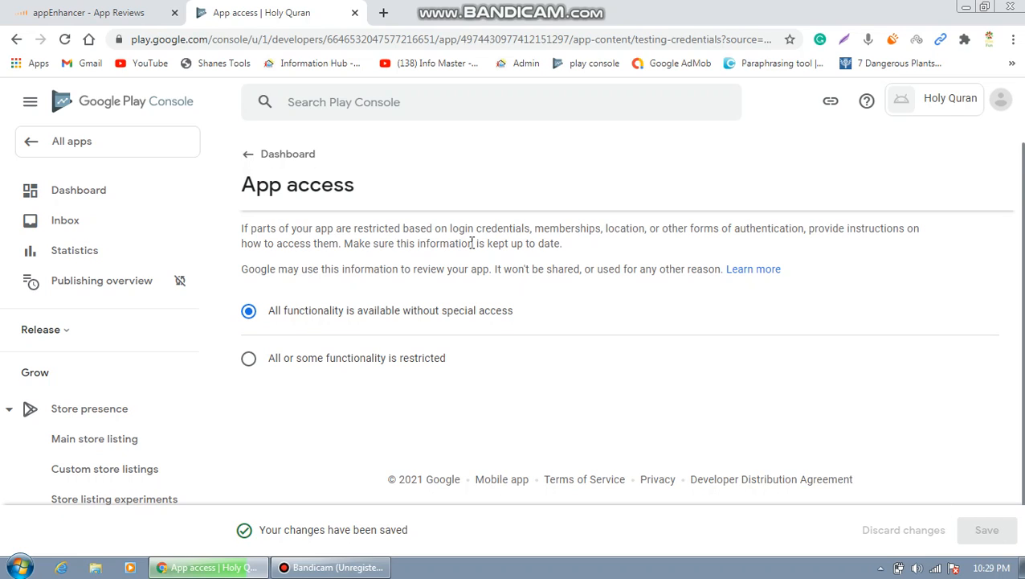
# Return to the Dashboard and scroll to see App access ticked, setup at 2 of 9.
pyautogui.click(250, 159)
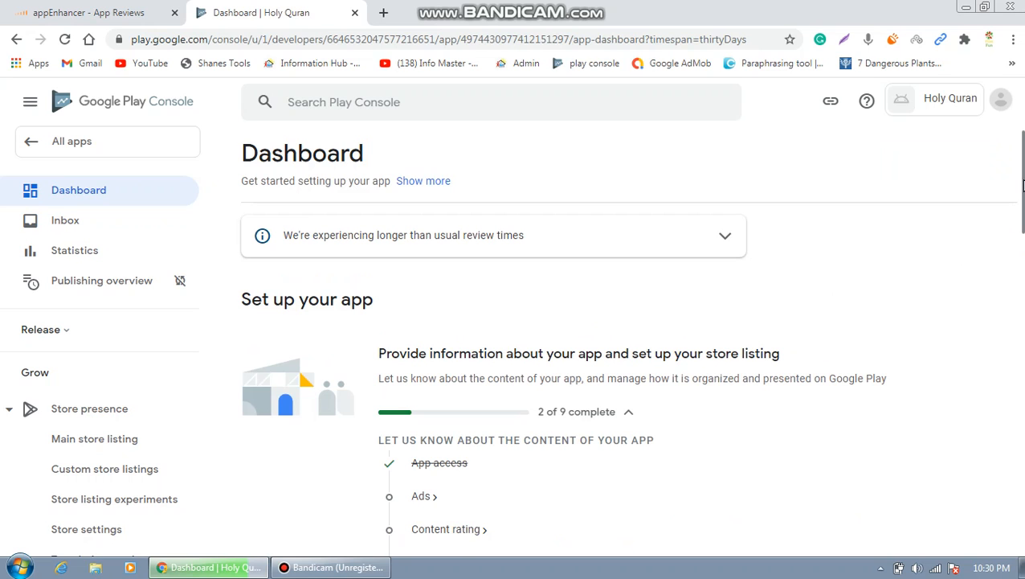
pyautogui.moveTo(1023, 186); pyautogui.dragTo(1024, 220)
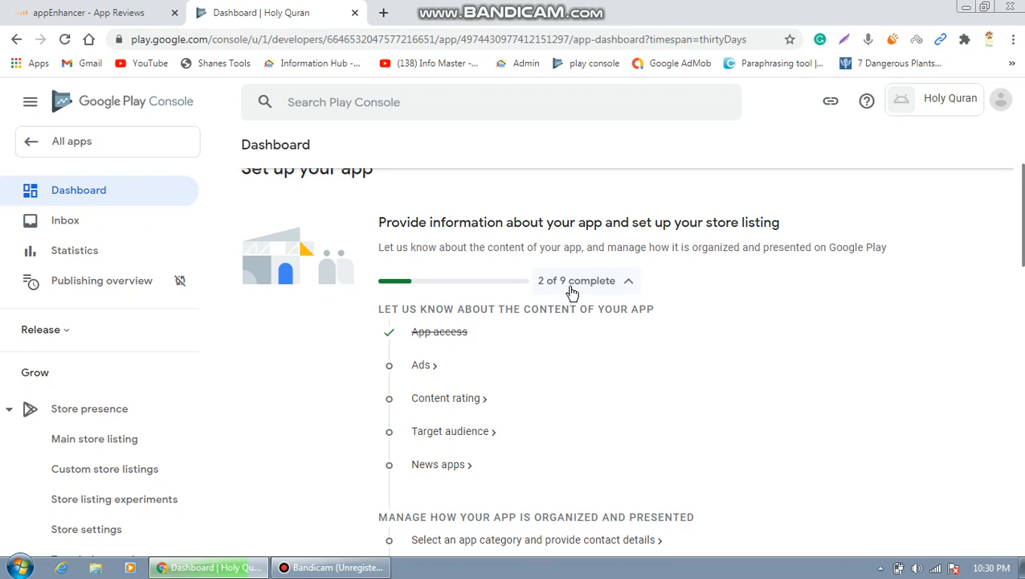
# Answer 'Yes, my app contains ads' on the Ads page, save, and return to Dashboard.
pyautogui.click(422, 365)
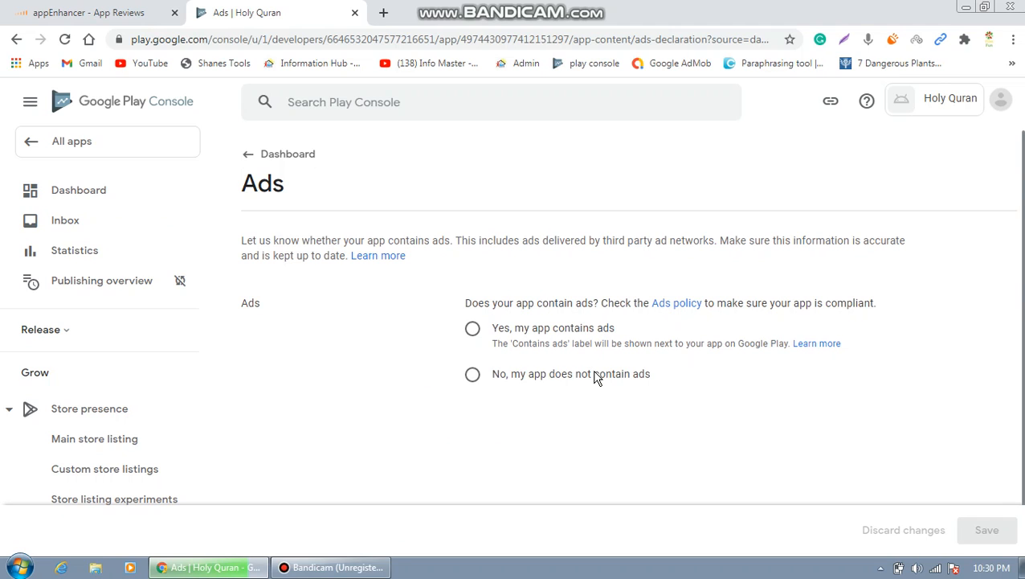
pyautogui.click(473, 330)
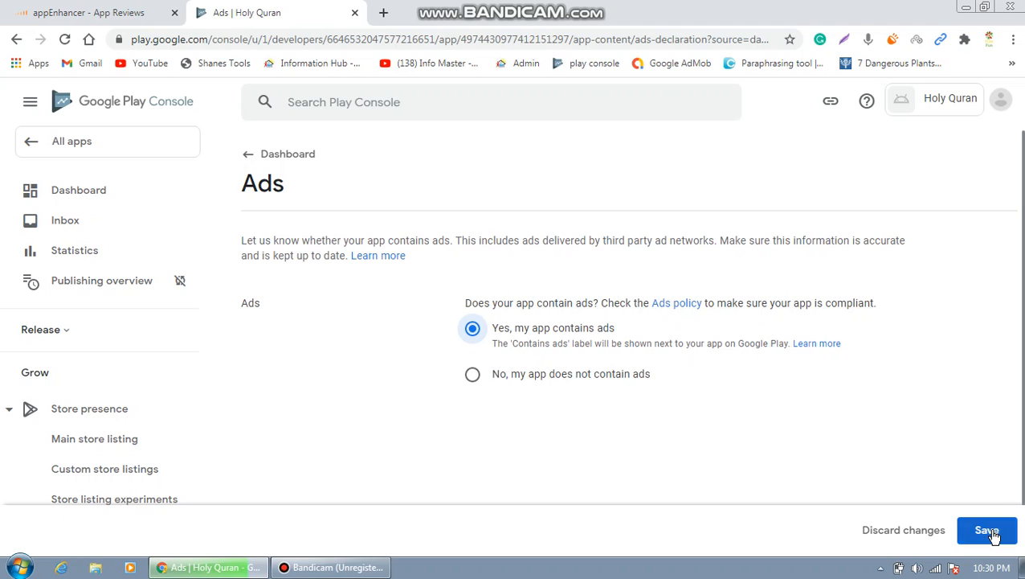
pyautogui.click(994, 534)
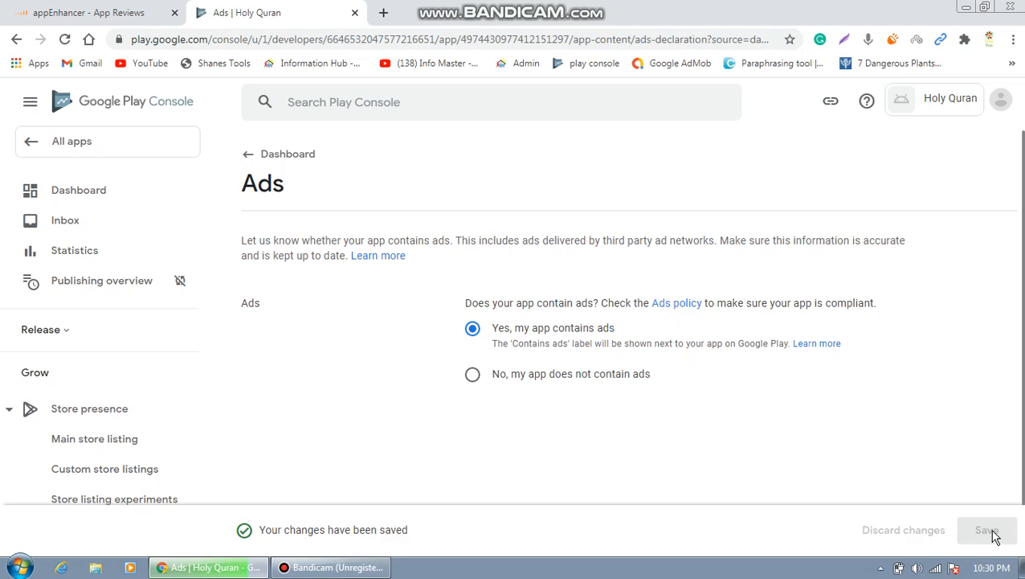
pyautogui.click(251, 159)
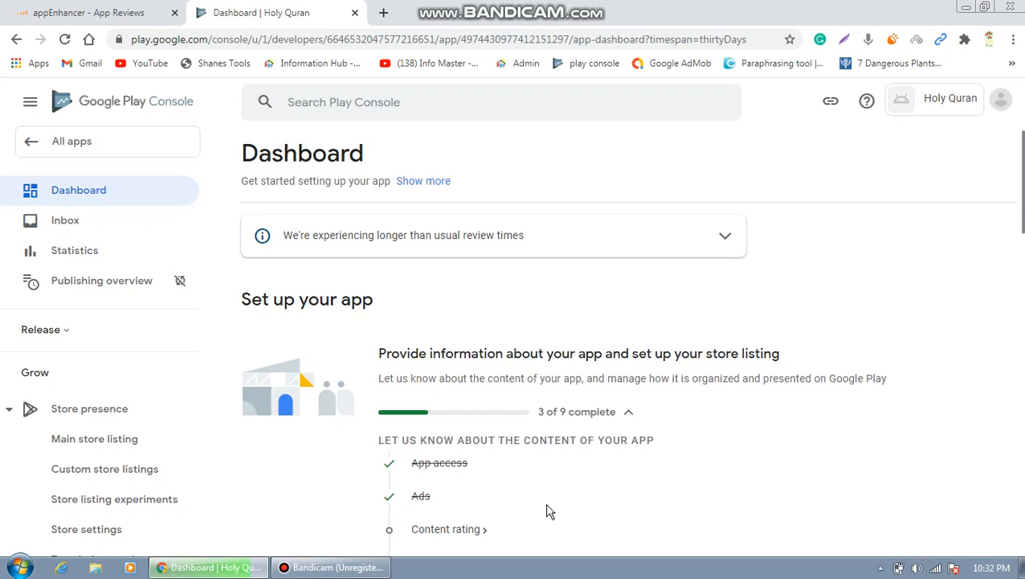
# Start the content rating questionnaire from the dashboard and select its email address field.
pyautogui.click(469, 530)
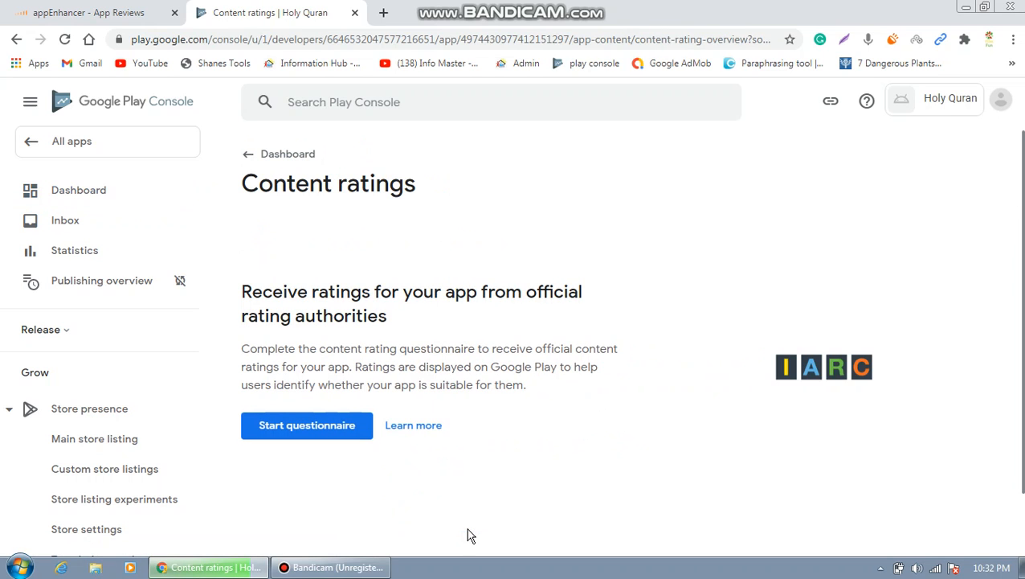
pyautogui.click(337, 409)
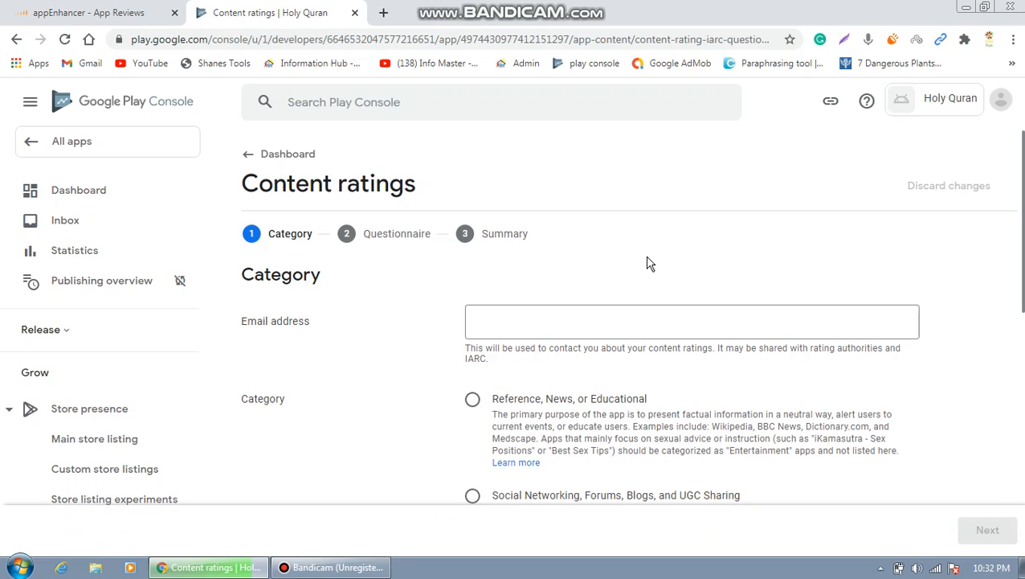
pyautogui.click(542, 328)
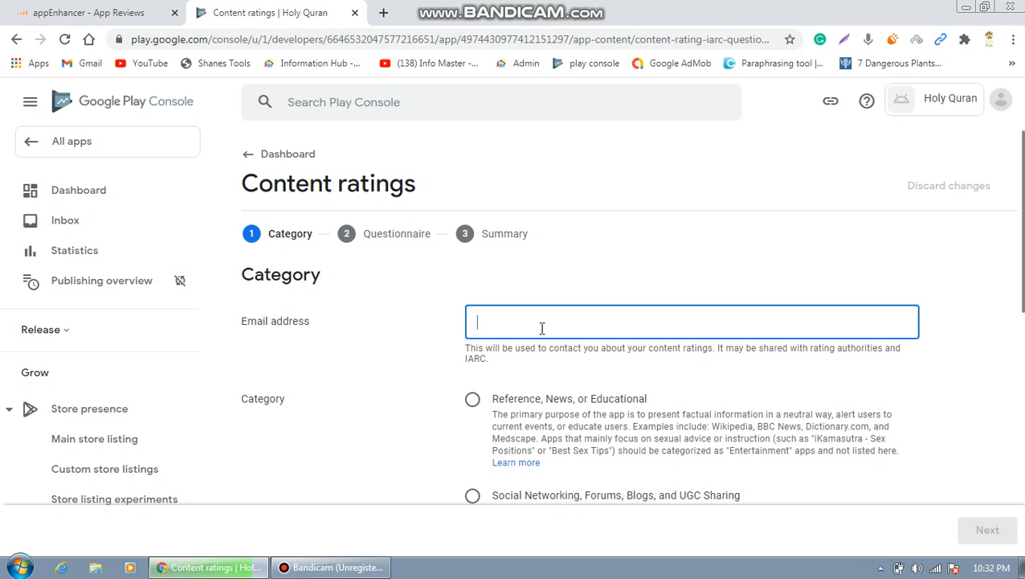
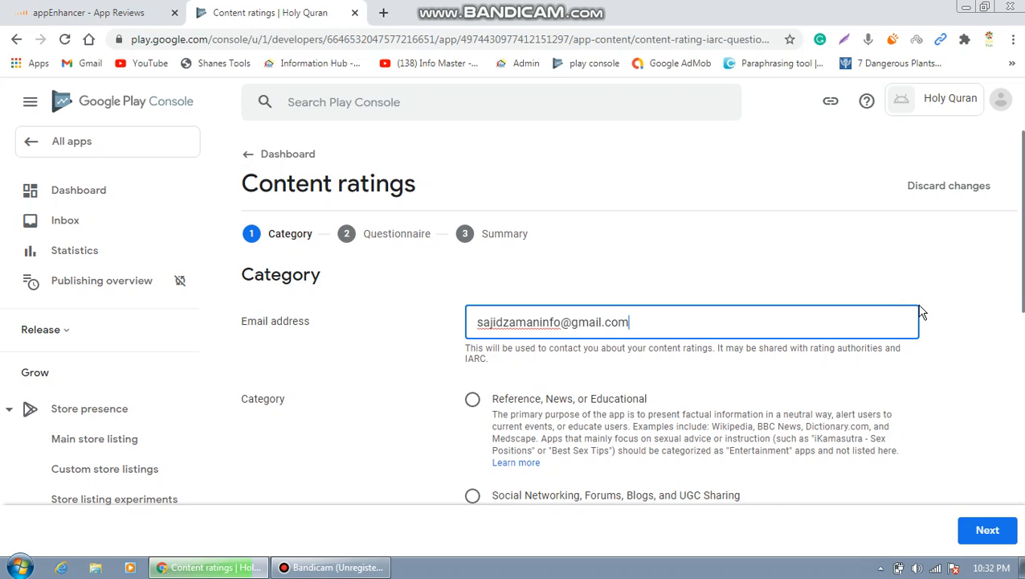
# Enter the contact e-mail address and pick the Social Networking, Forums, Blogs, and UGC Sharing category.
pyautogui.moveTo(1024, 272); pyautogui.dragTo(1023, 322)
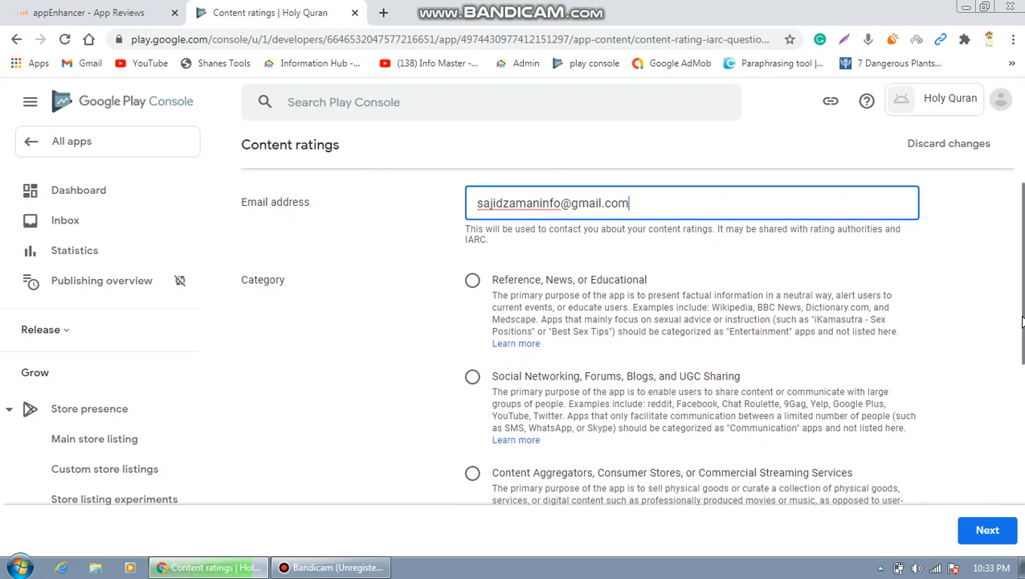
pyautogui.moveTo(1023, 322); pyautogui.dragTo(1023, 342)
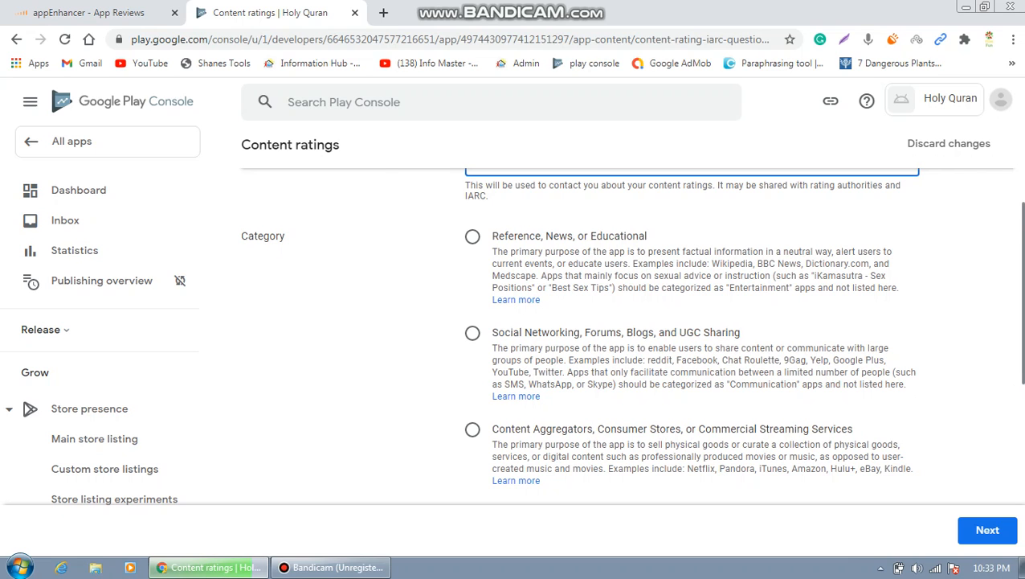
pyautogui.moveTo(1023, 366); pyautogui.dragTo(1023, 406)
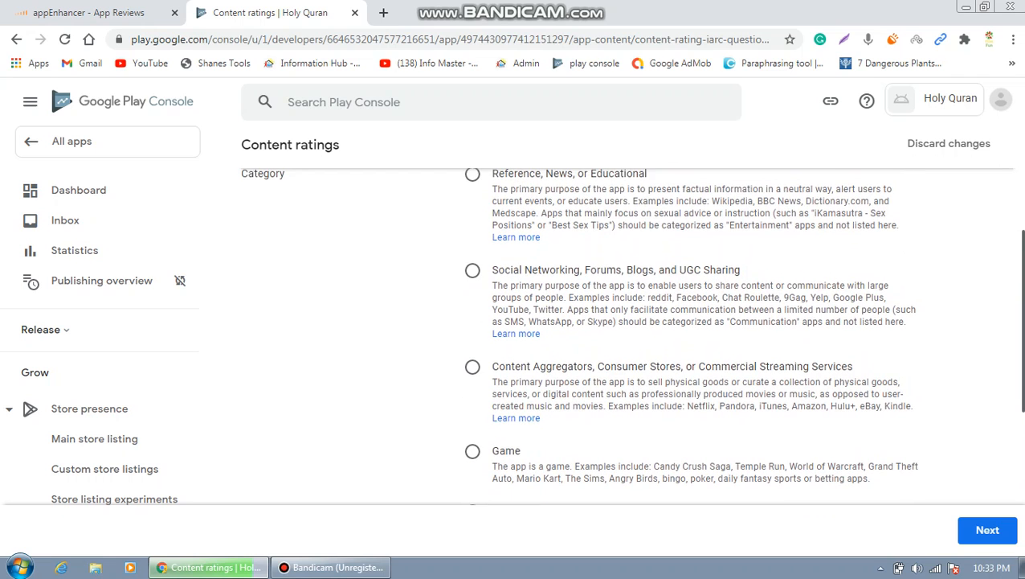
pyautogui.click(473, 275)
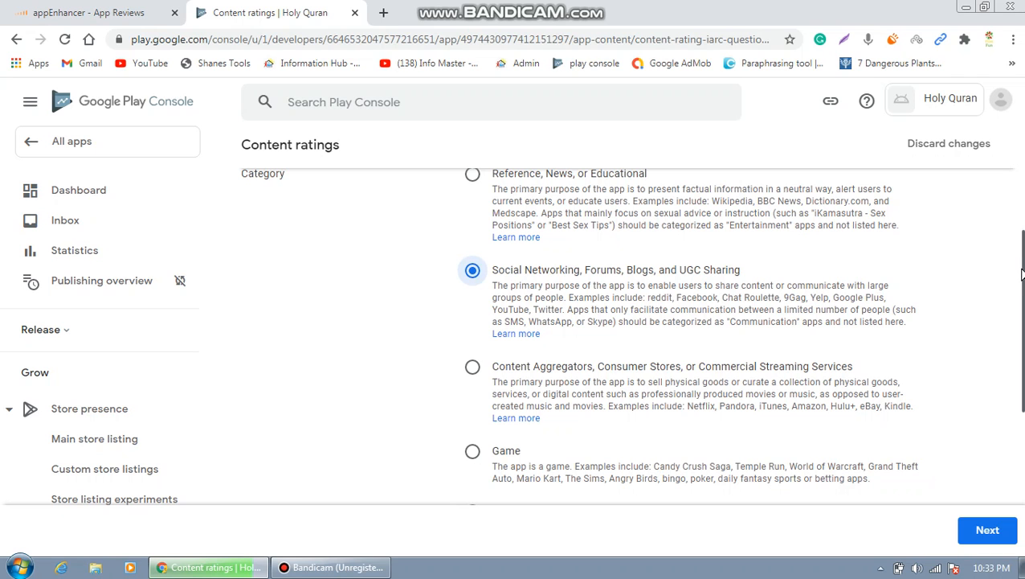
pyautogui.scroll(-2, 1022, 275)
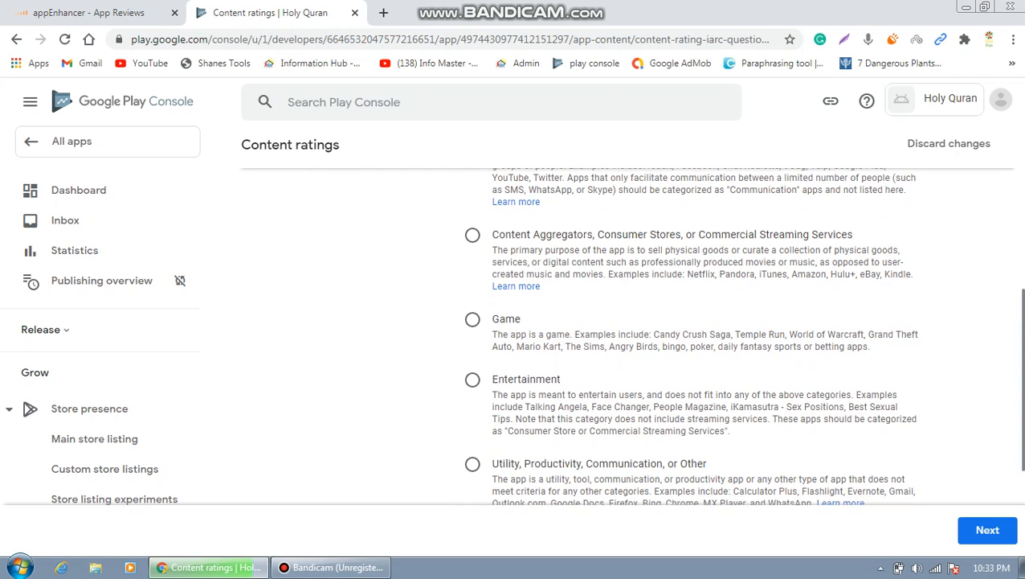
pyautogui.scroll(-2, 1020, 377)
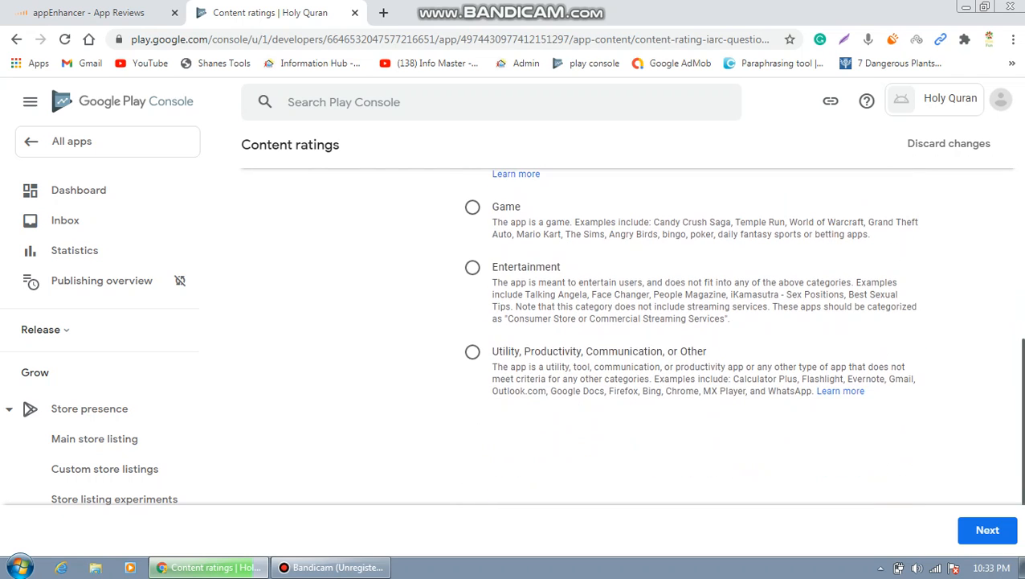
pyautogui.click(991, 536)
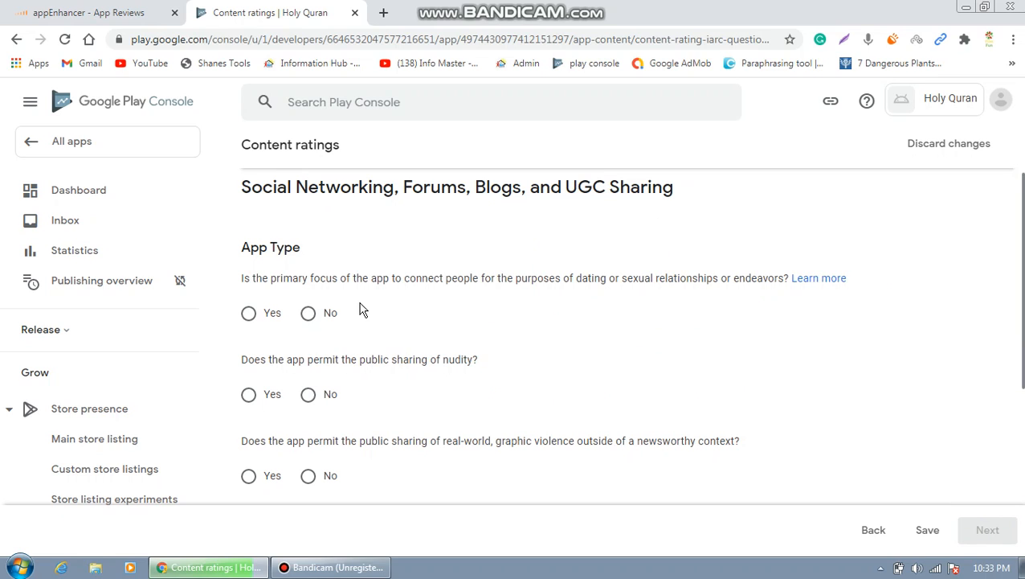
# Answer No on dating, nudity, graphic violence, location sharing and digital purchases, then save.
pyautogui.click(309, 315)
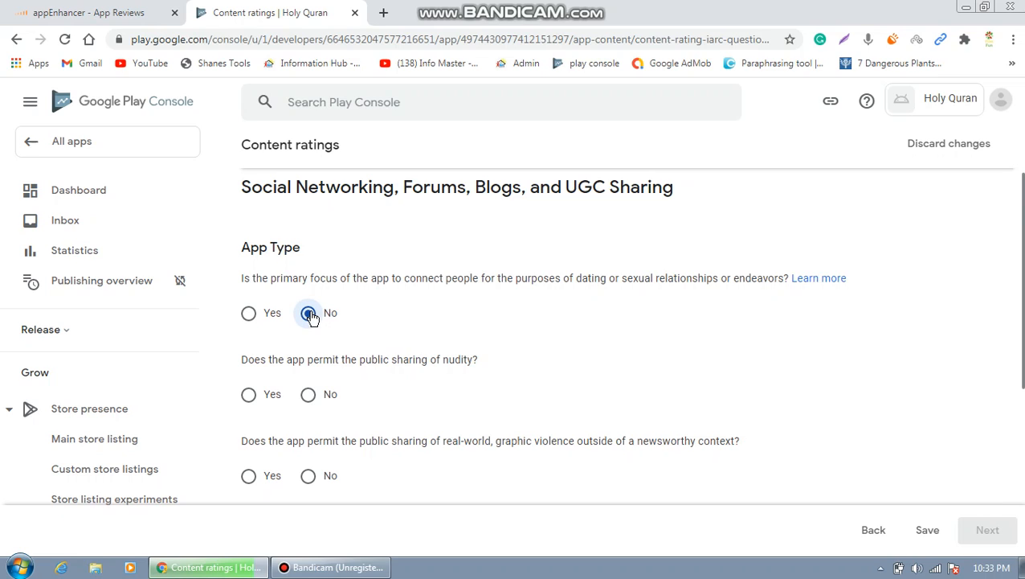
pyautogui.click(310, 396)
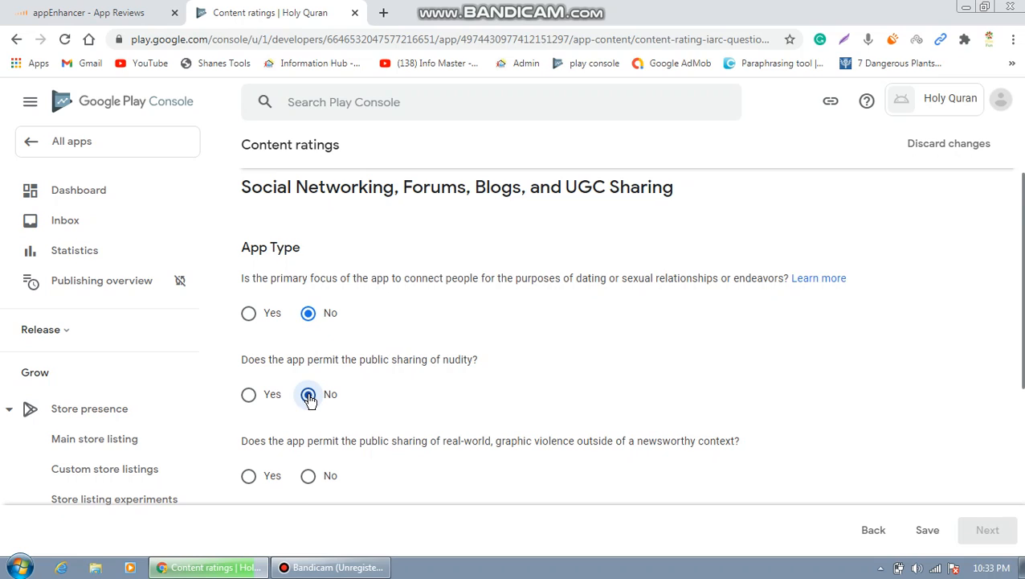
pyautogui.click(309, 477)
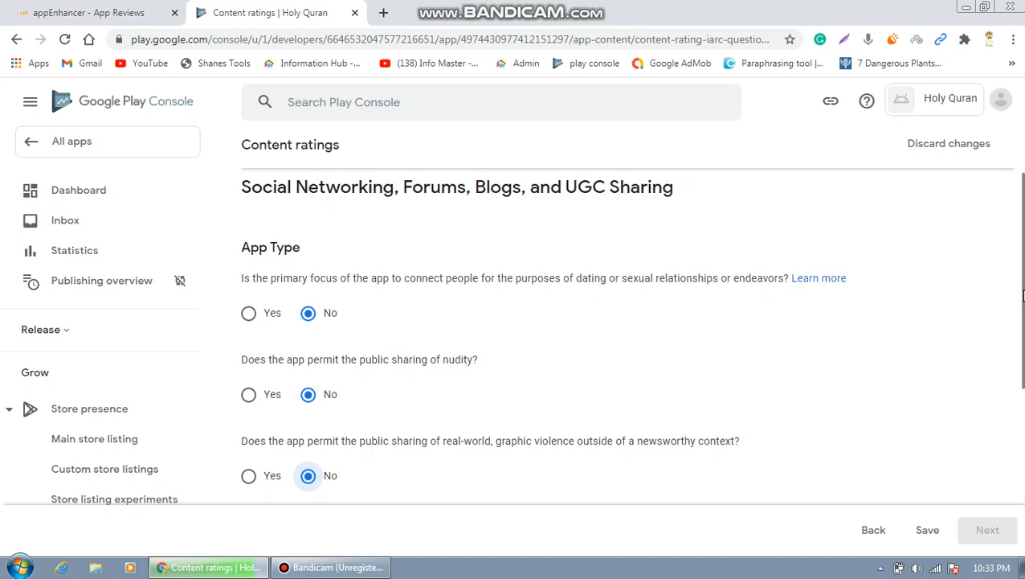
pyautogui.moveTo(1022, 296); pyautogui.dragTo(1023, 426)
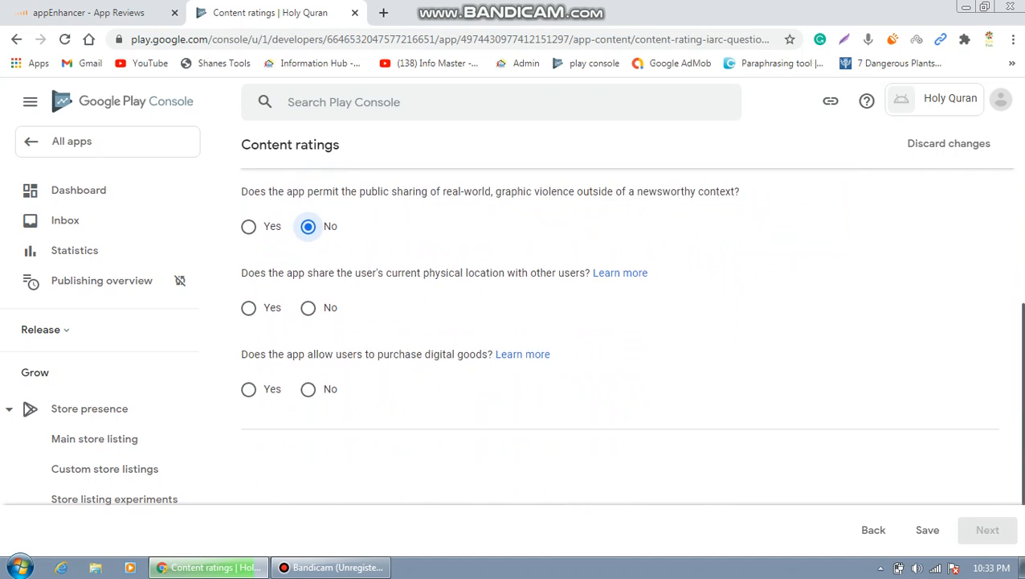
pyautogui.click(309, 309)
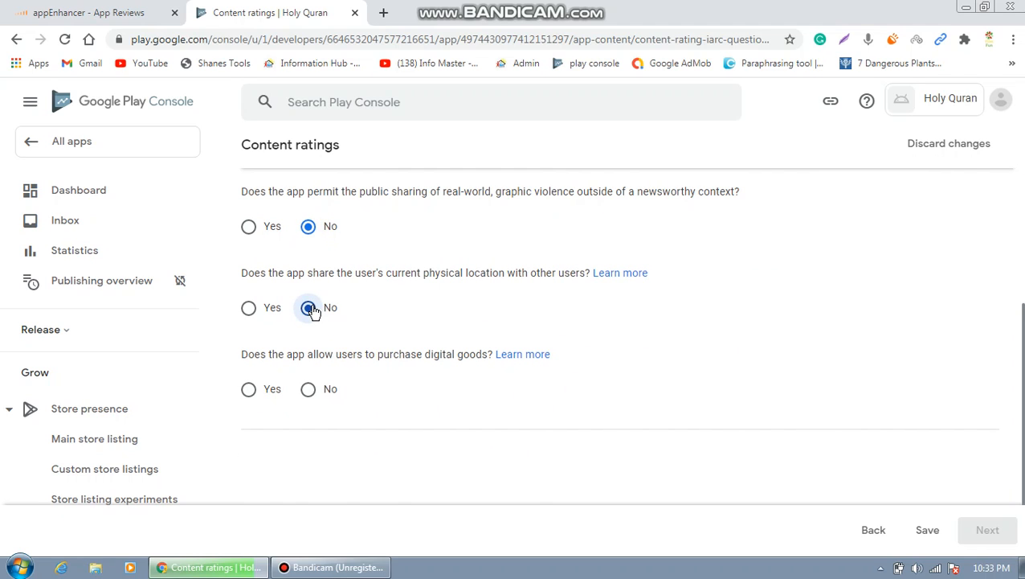
pyautogui.click(310, 391)
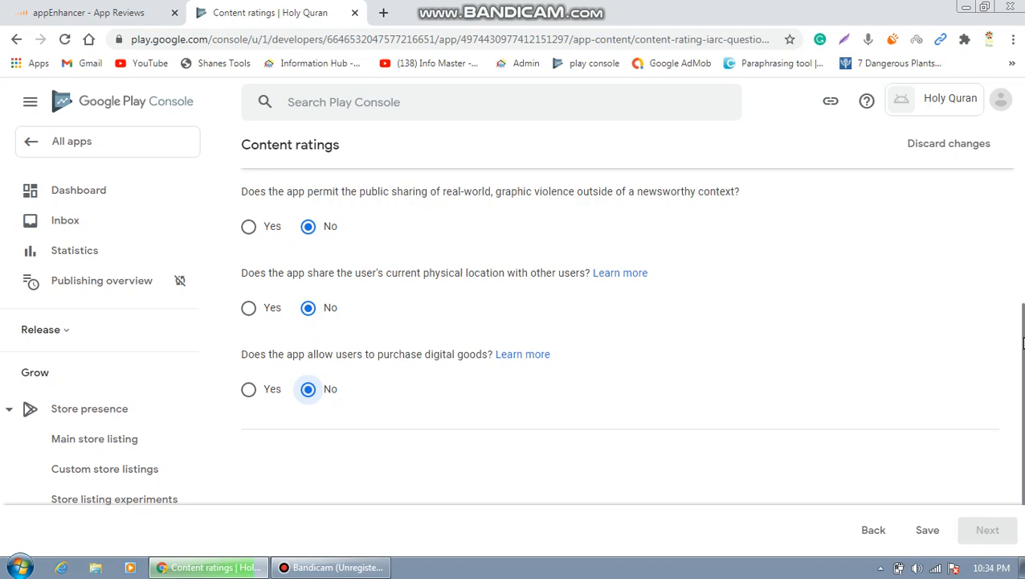
pyautogui.scroll(-1, 1023, 343)
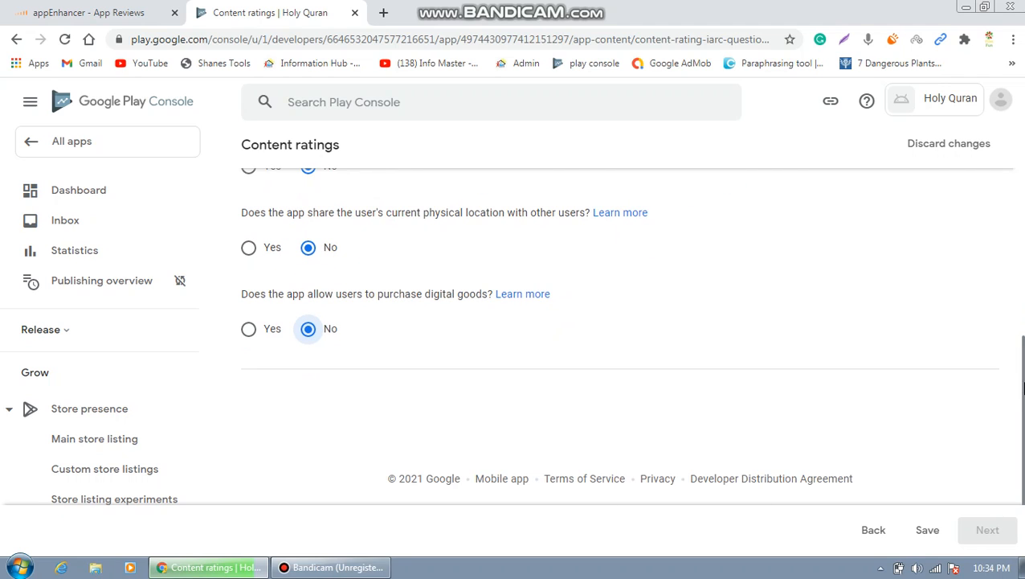
pyautogui.click(929, 532)
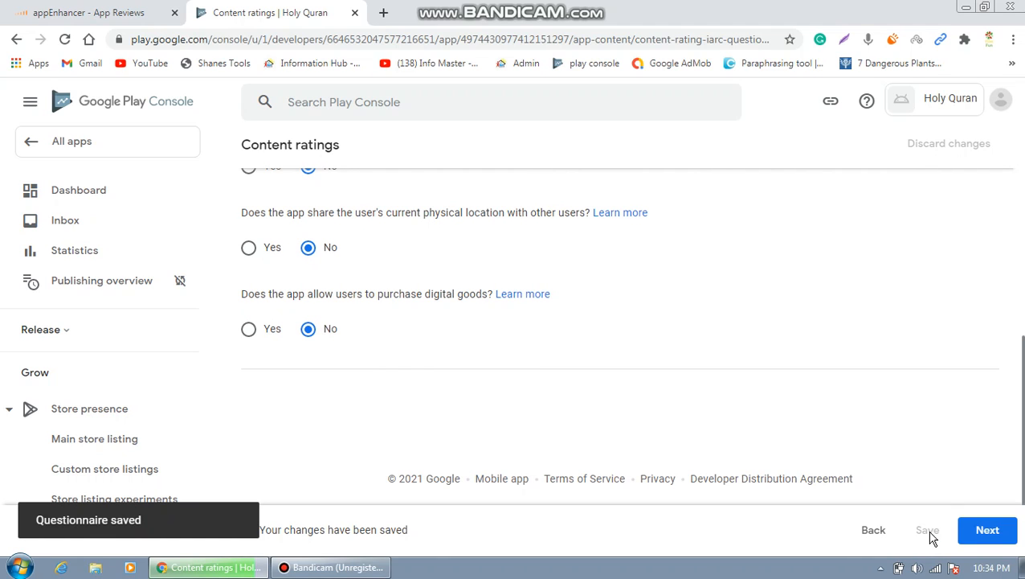
pyautogui.click(988, 530)
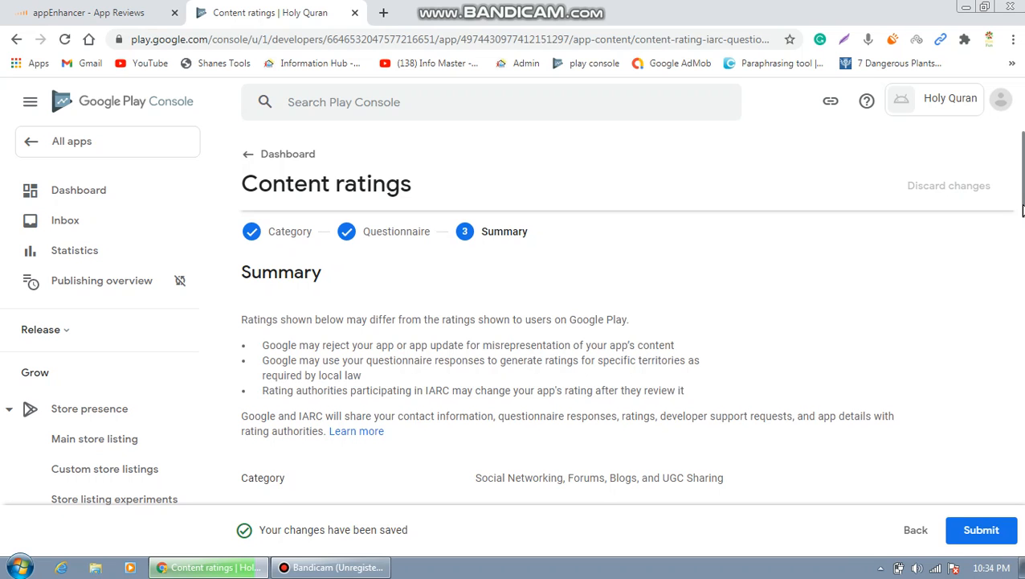
# Submit the content rating questionnaire and return to the Holy Quran dashboard.
pyautogui.moveTo(1023, 210); pyautogui.dragTo(1023, 489)
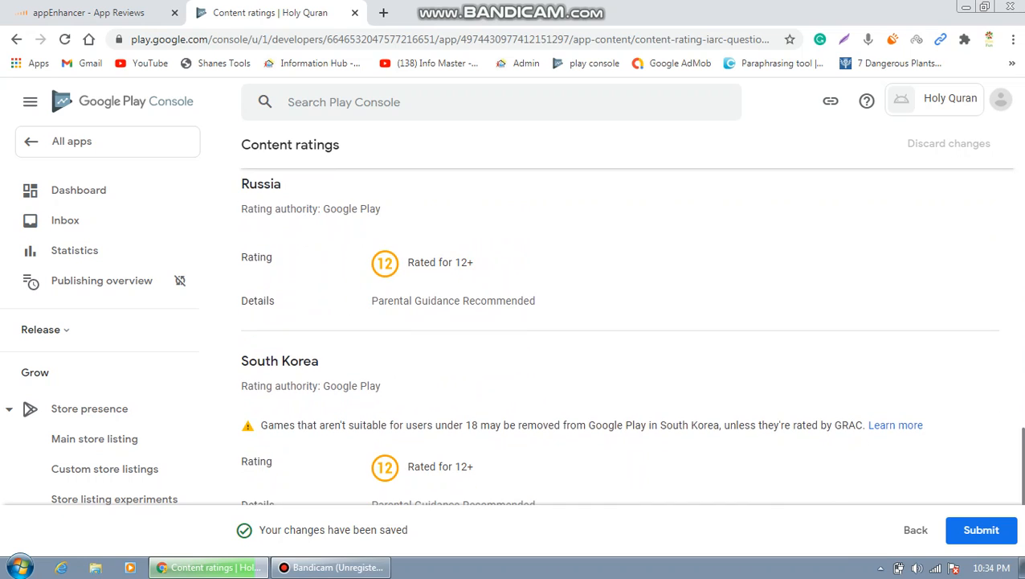
pyautogui.click(994, 539)
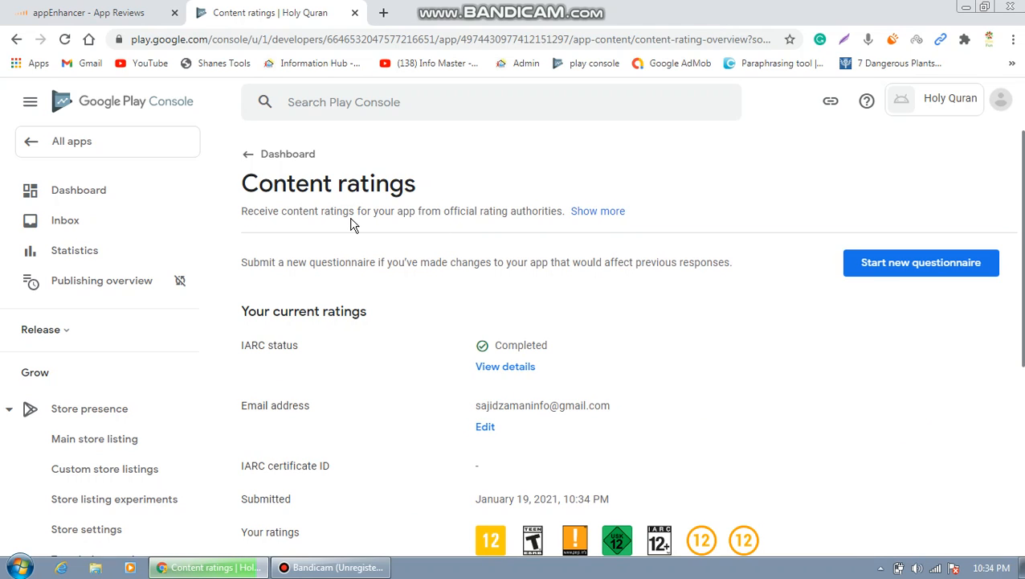
pyautogui.click(251, 159)
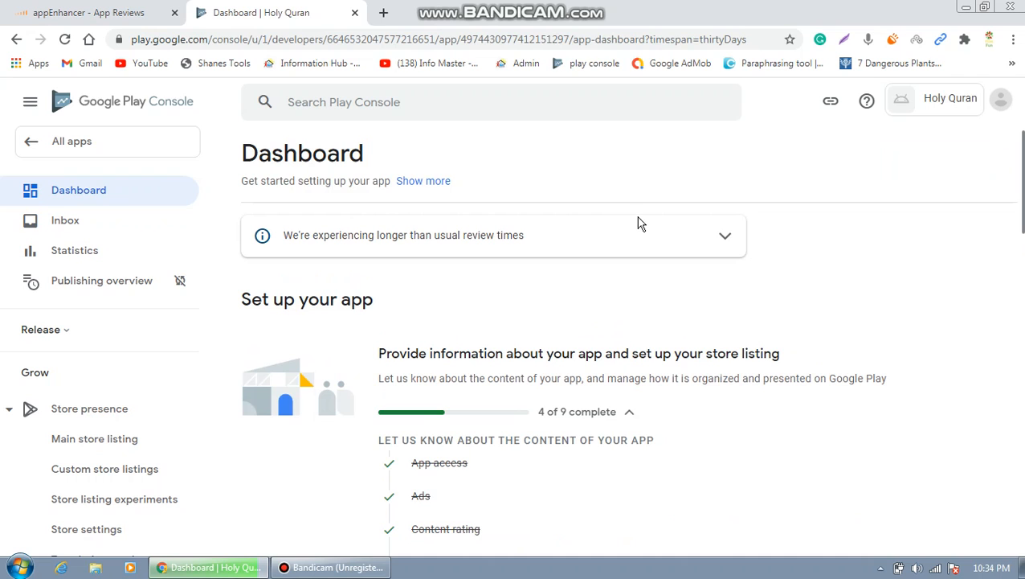
# Open Target audience and content from the dashboard setup list.
pyautogui.moveTo(1023, 184); pyautogui.dragTo(1022, 229)
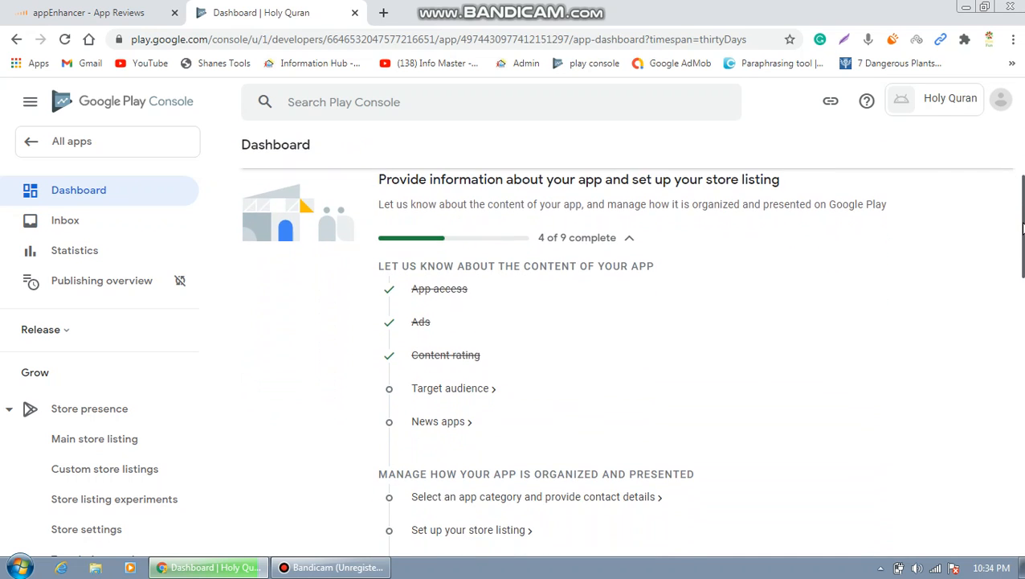
pyautogui.click(467, 397)
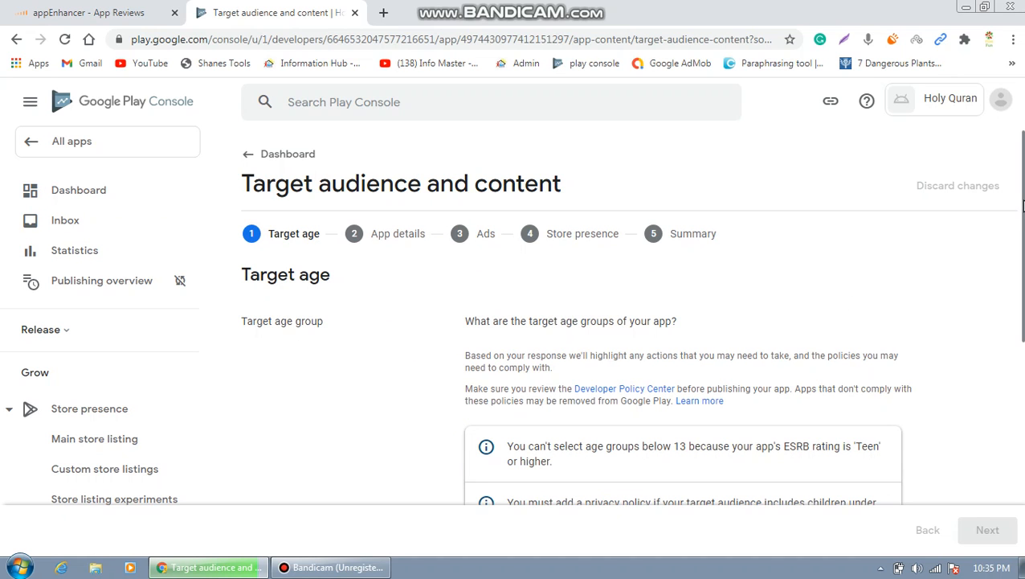
# Tick 13-15, 16-17 and 18 and over as the target age groups.
pyautogui.scroll(-2, 1023, 206)
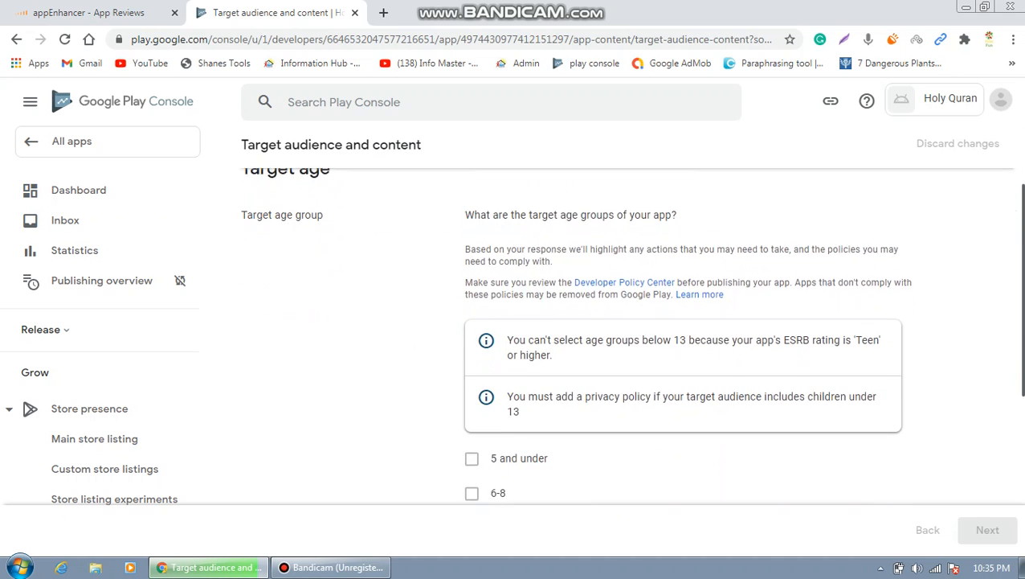
pyautogui.scroll(-2, 625, 356)
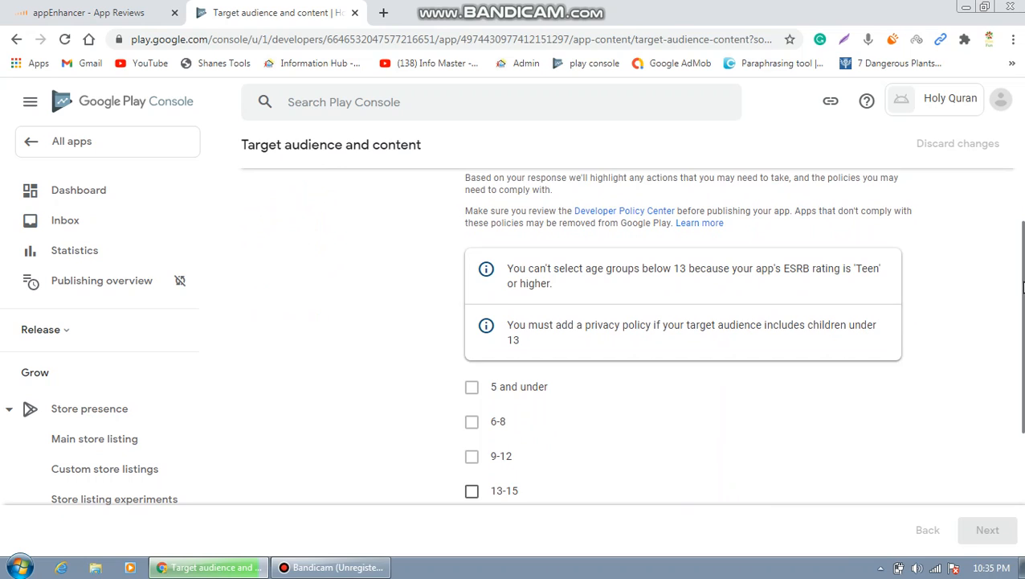
pyautogui.moveTo(1023, 287); pyautogui.dragTo(1023, 331)
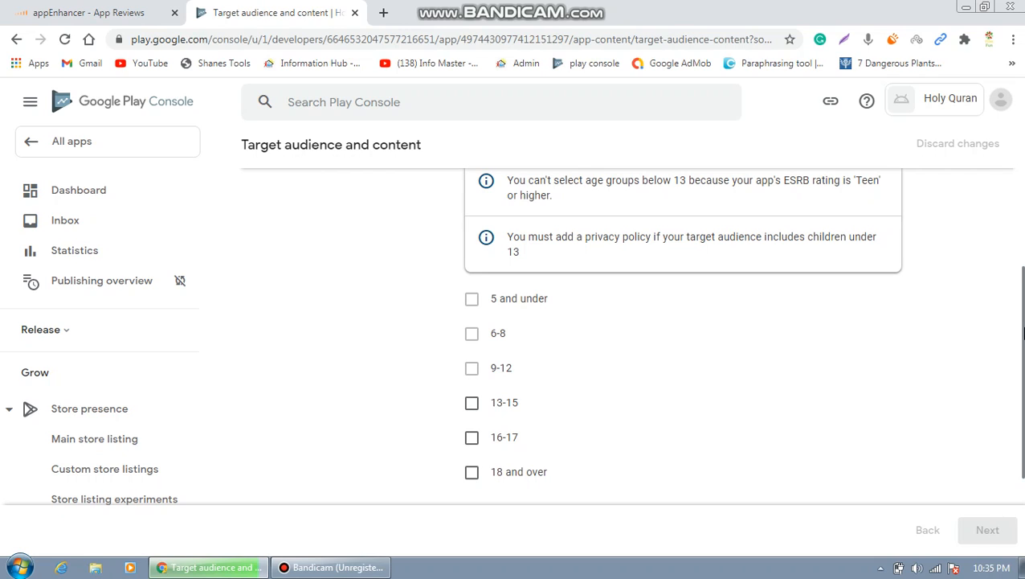
pyautogui.scroll(-1, 1022, 333)
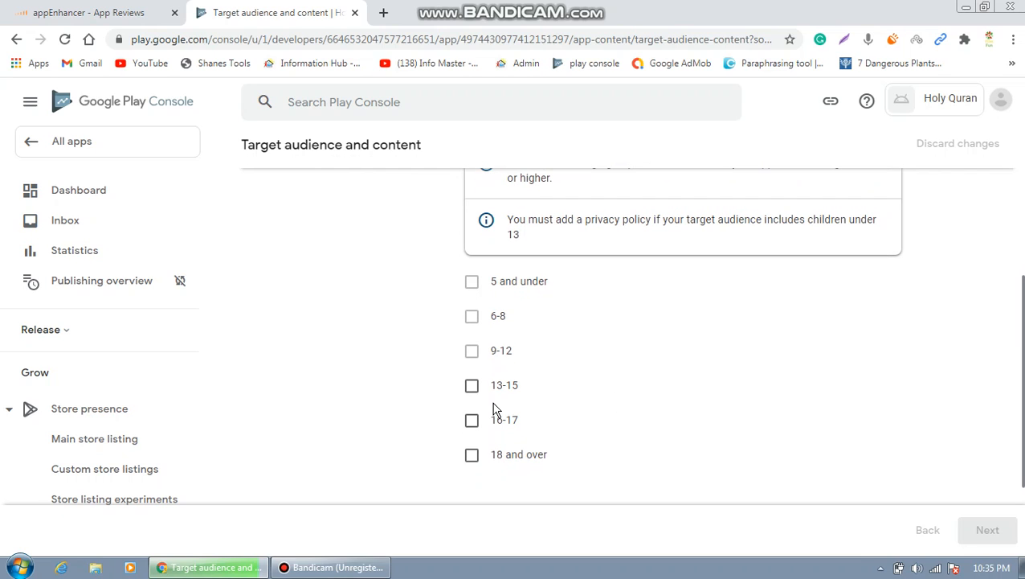
pyautogui.click(472, 387)
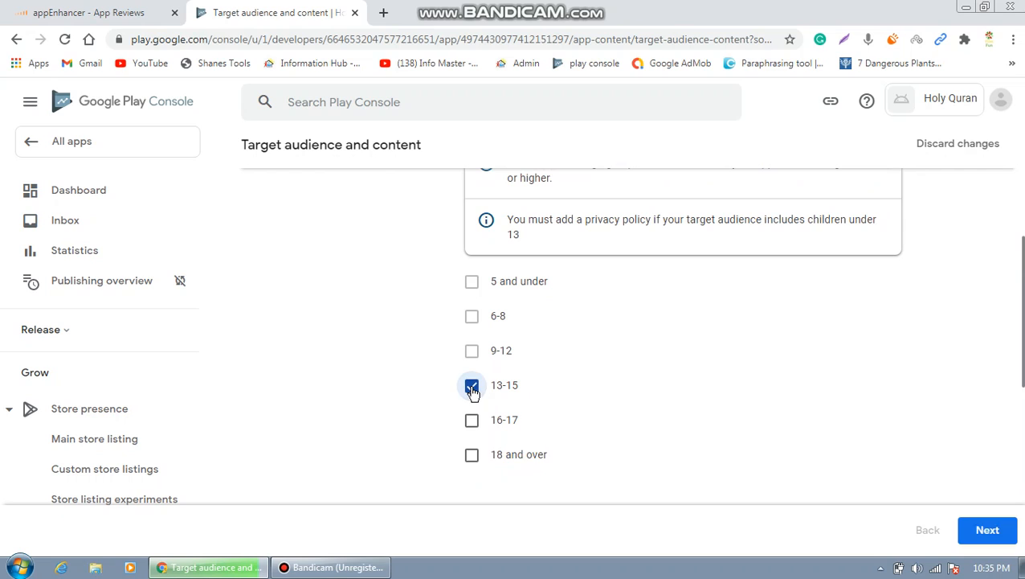
pyautogui.click(472, 420)
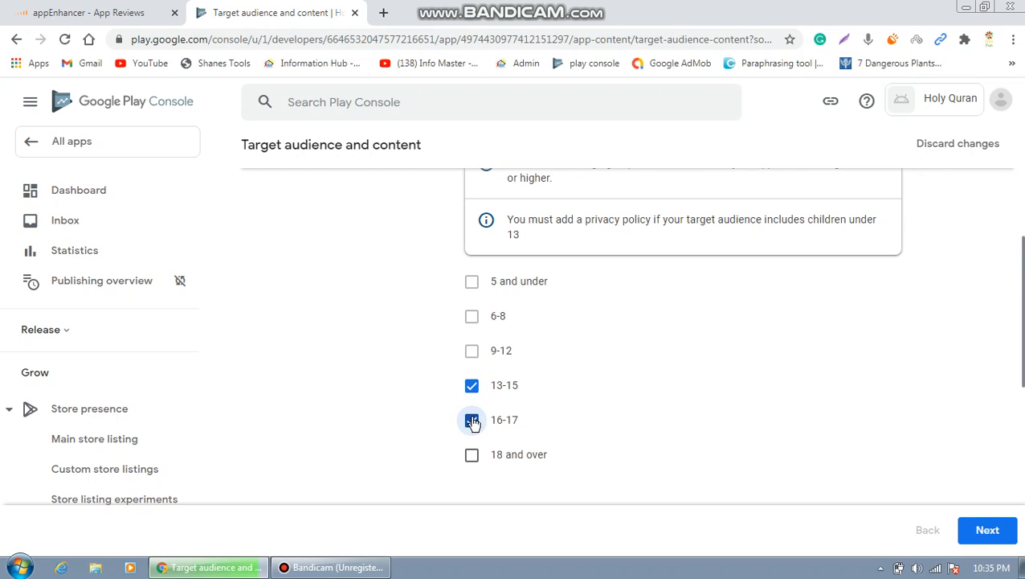
pyautogui.click(472, 455)
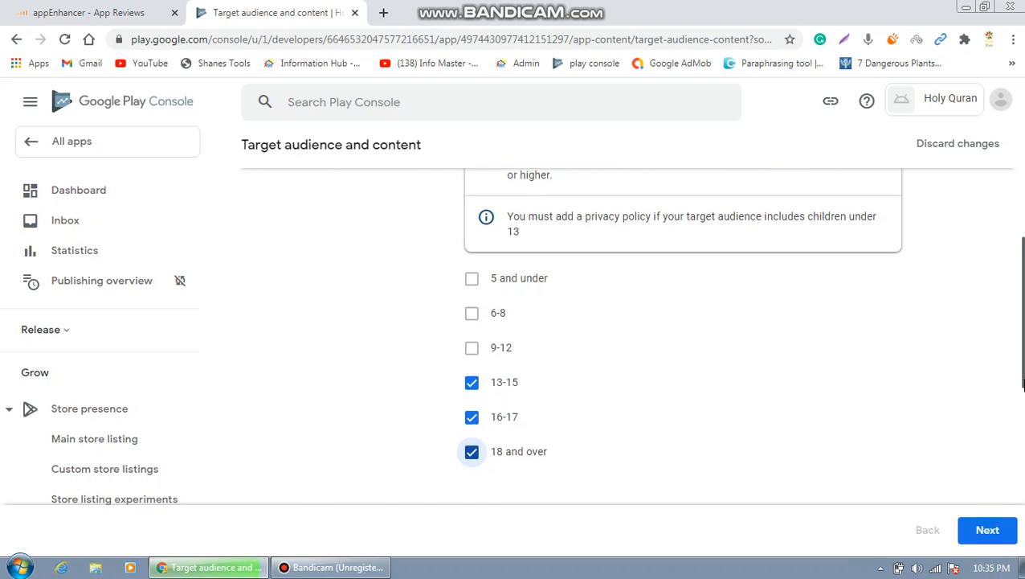
pyautogui.scroll(-2, 1019, 377)
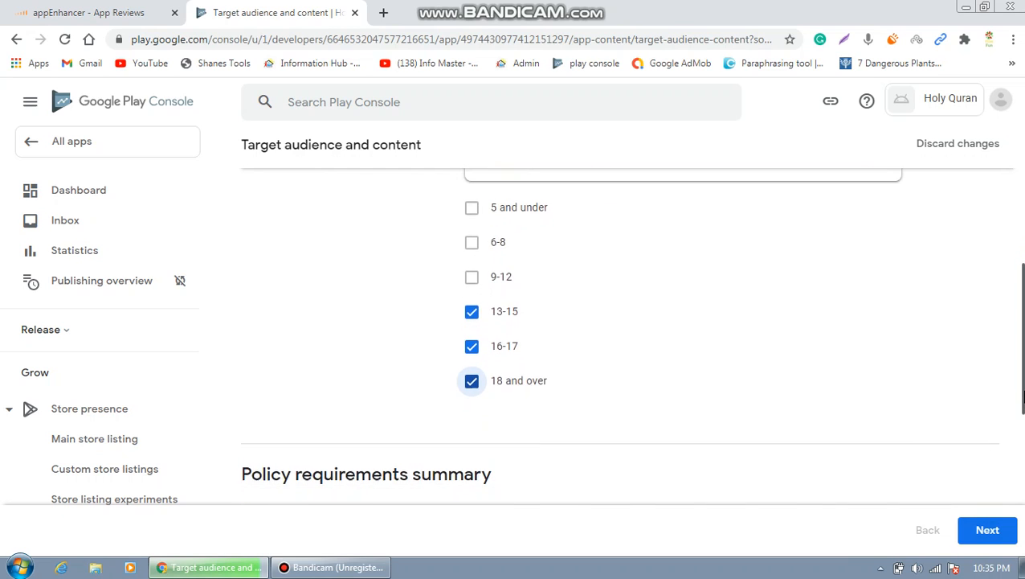
# Advance through Store presence to the Summary, save the target audience answers, and return to the dashboard.
pyautogui.click(987, 531)
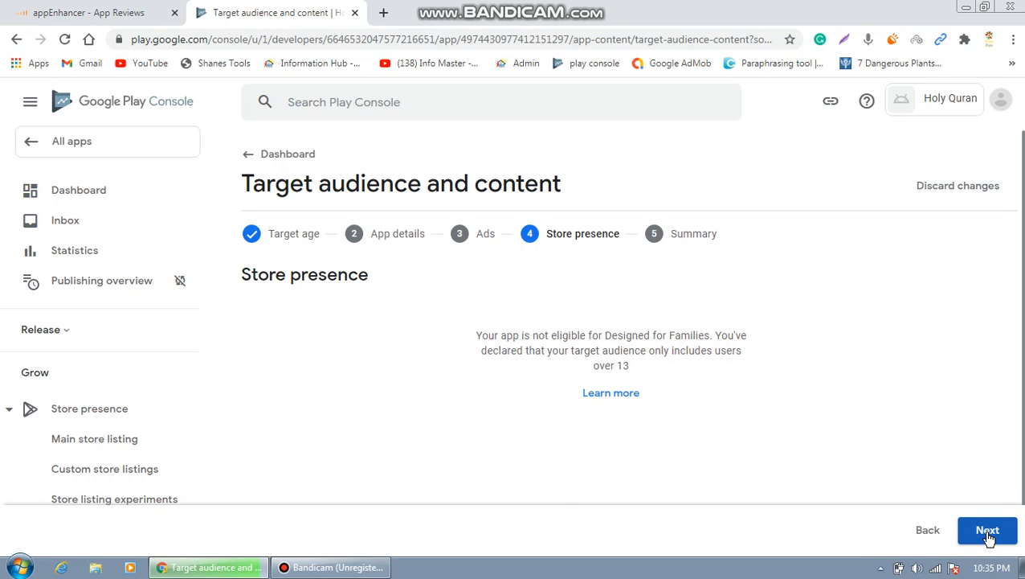
pyautogui.click(988, 531)
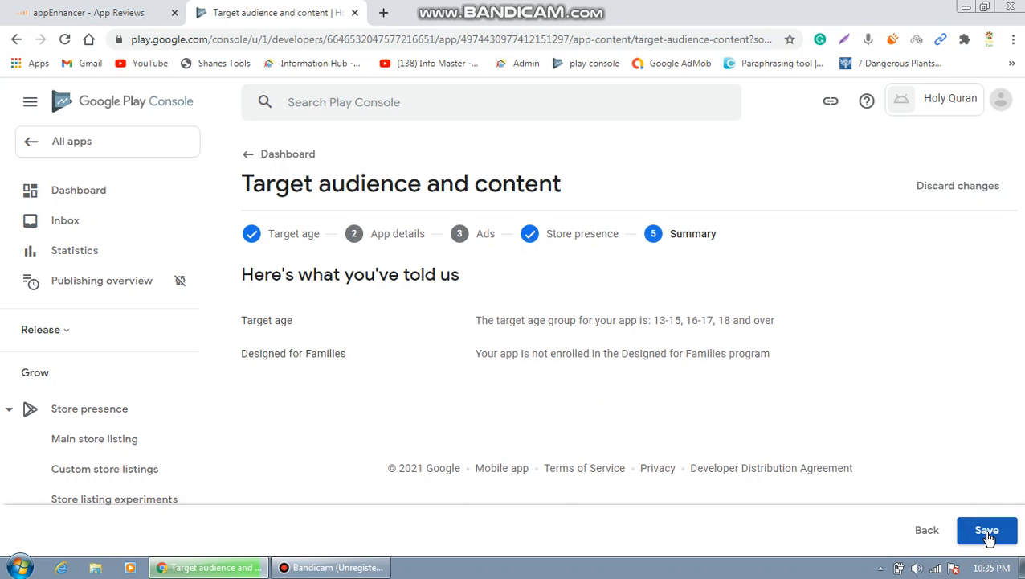
pyautogui.click(988, 530)
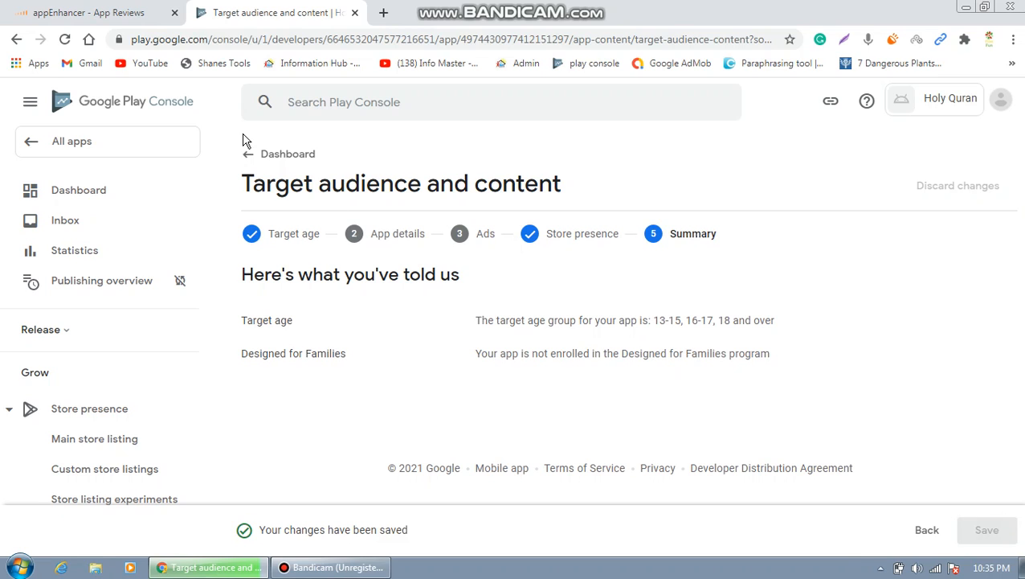
pyautogui.click(249, 160)
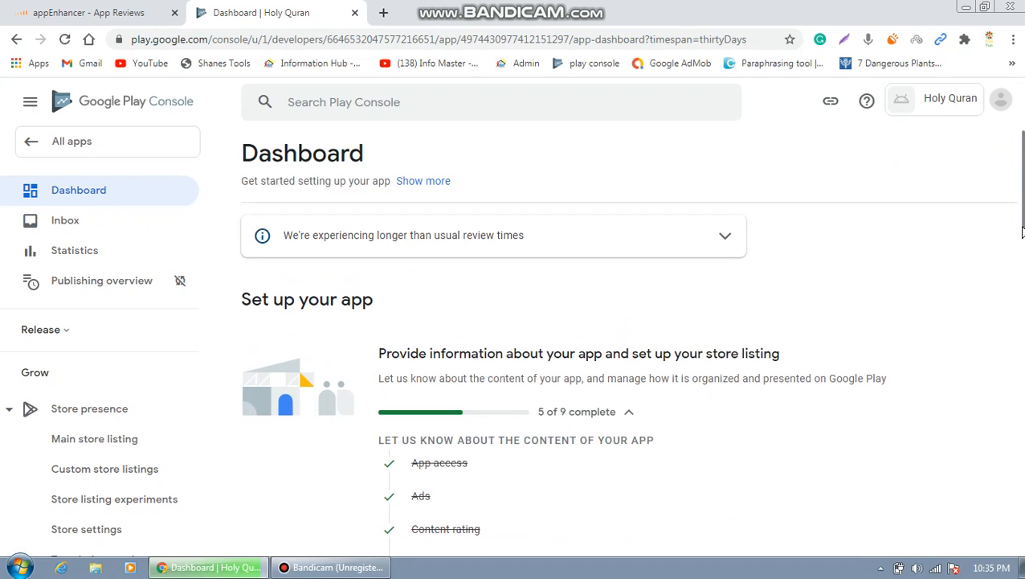
pyautogui.moveTo(1022, 232); pyautogui.dragTo(1022, 308)
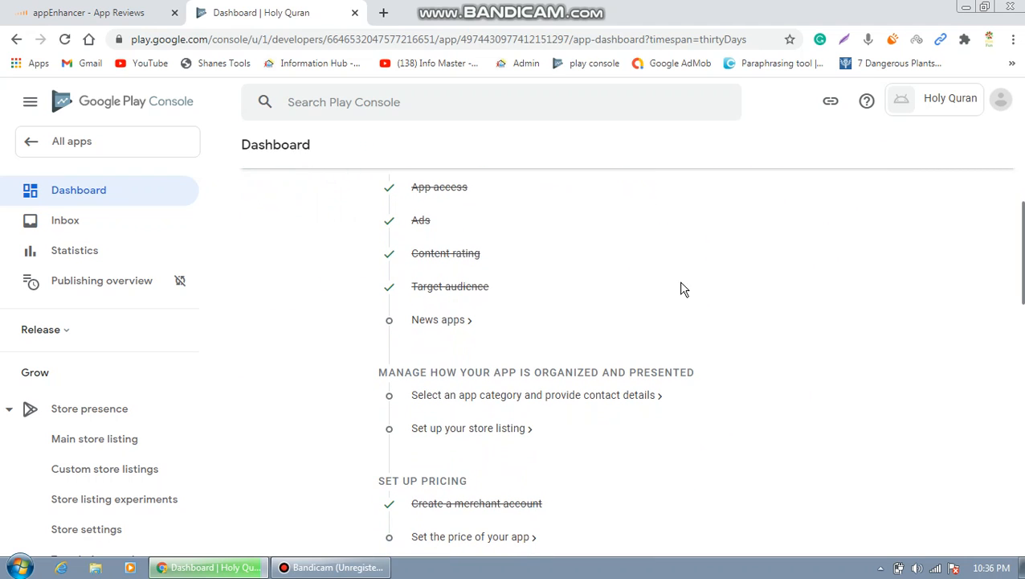
# Declare No in the News apps declaration, save it, and return to the dashboard.
pyautogui.click(453, 321)
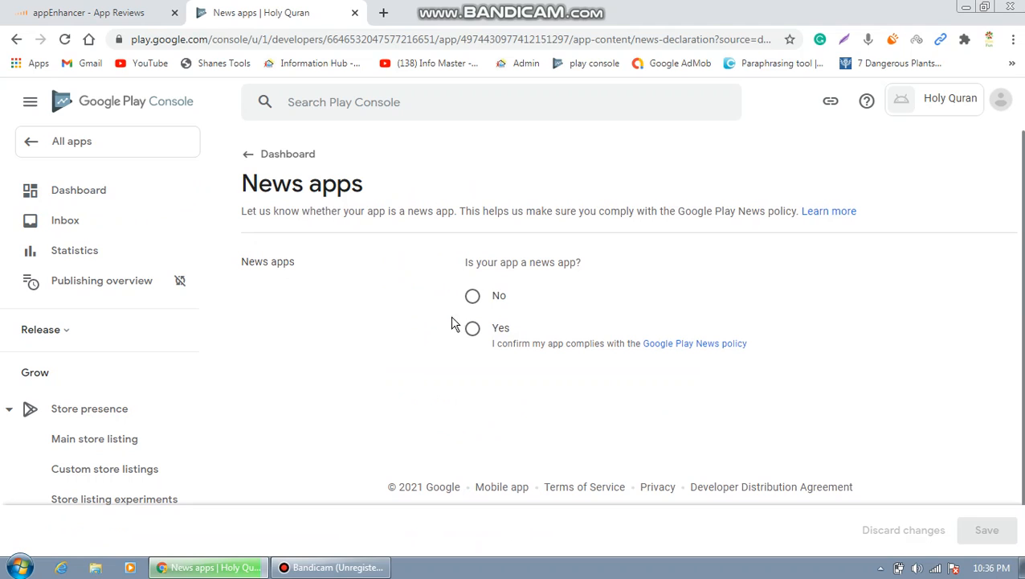
pyautogui.click(473, 298)
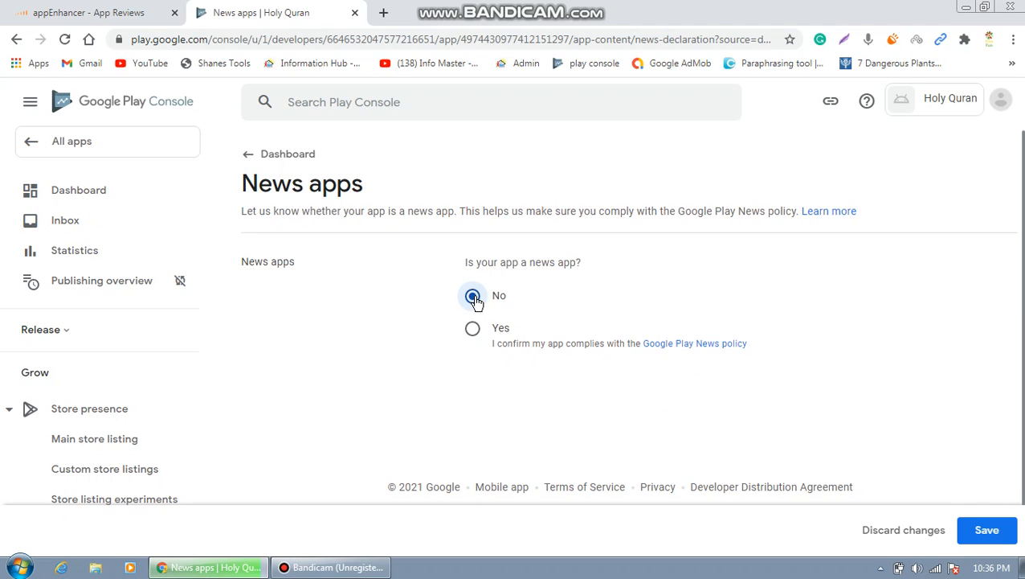
pyautogui.click(989, 530)
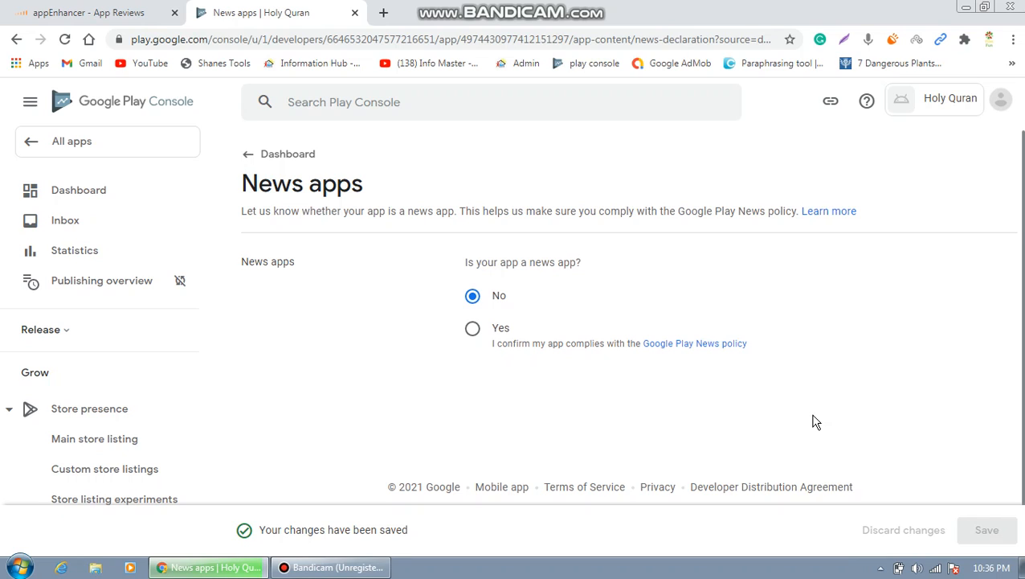
pyautogui.click(252, 160)
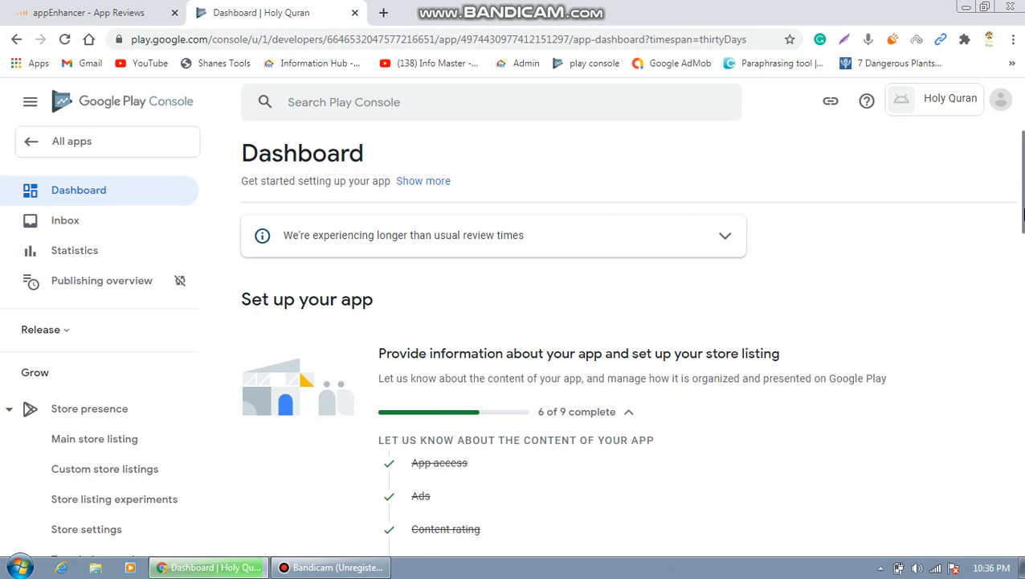
# Open 'Select an app category and provide contact details' from the dashboard.
pyautogui.moveTo(1023, 212); pyautogui.dragTo(1023, 298)
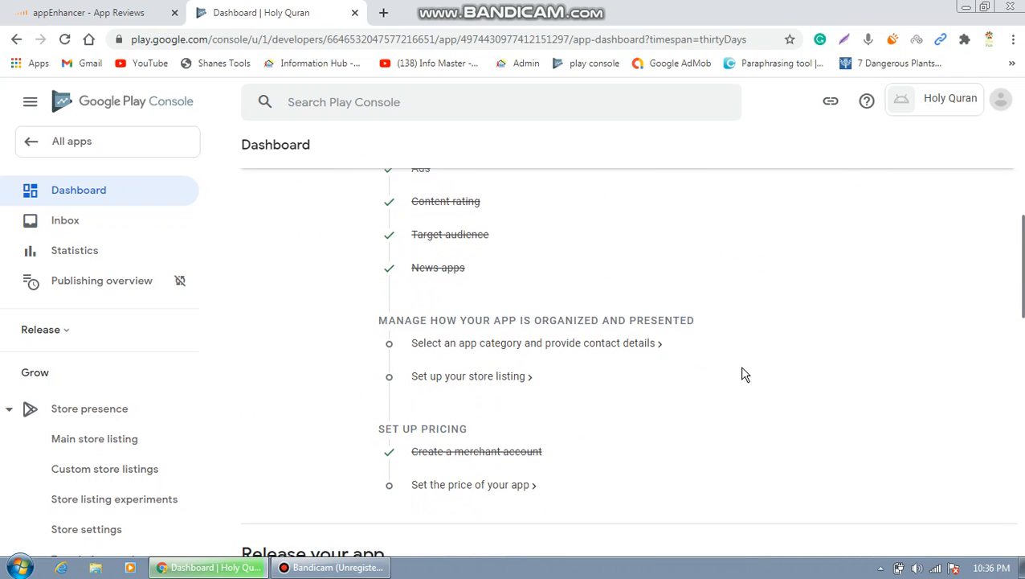
pyautogui.click(611, 346)
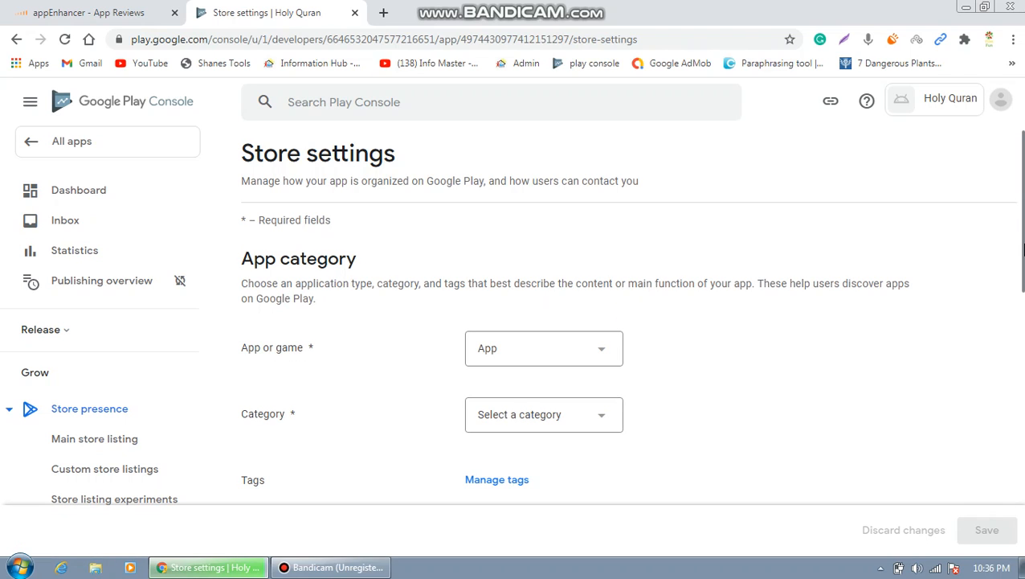
# Choose Books & Reference from the Category dropdown in Store settings.
pyautogui.moveTo(1024, 250); pyautogui.dragTo(1023, 271)
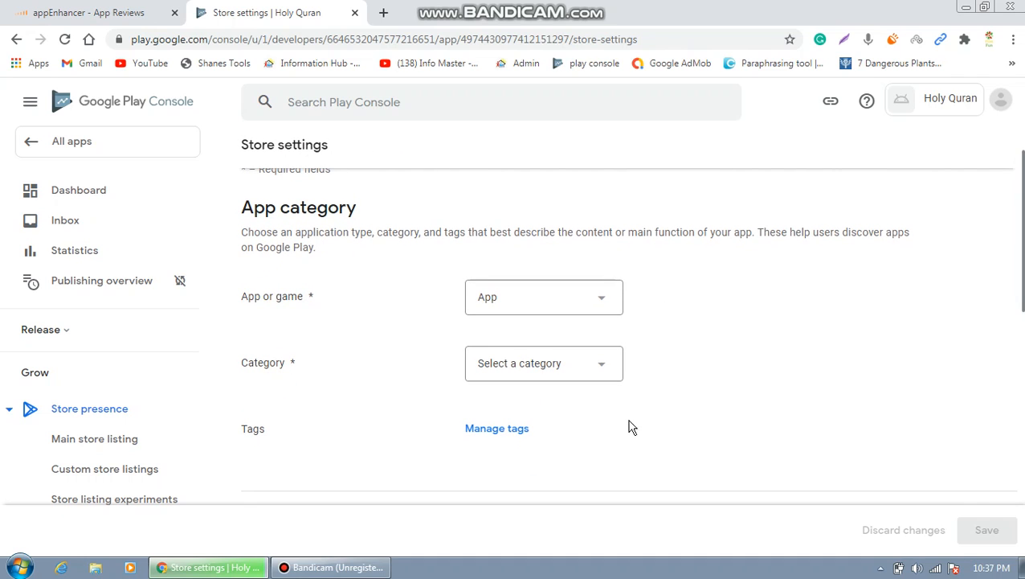
pyautogui.click(606, 368)
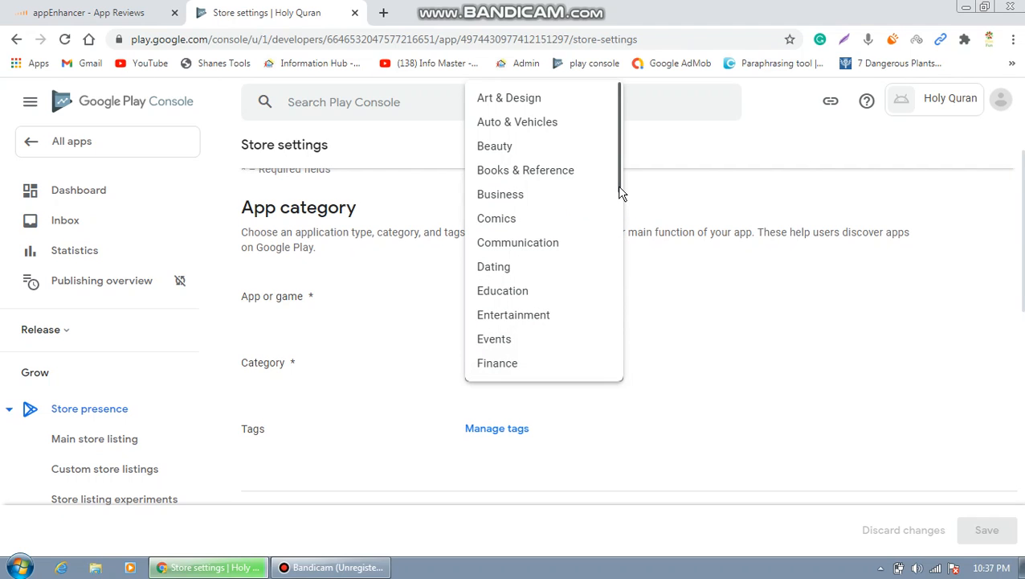
pyautogui.click(560, 171)
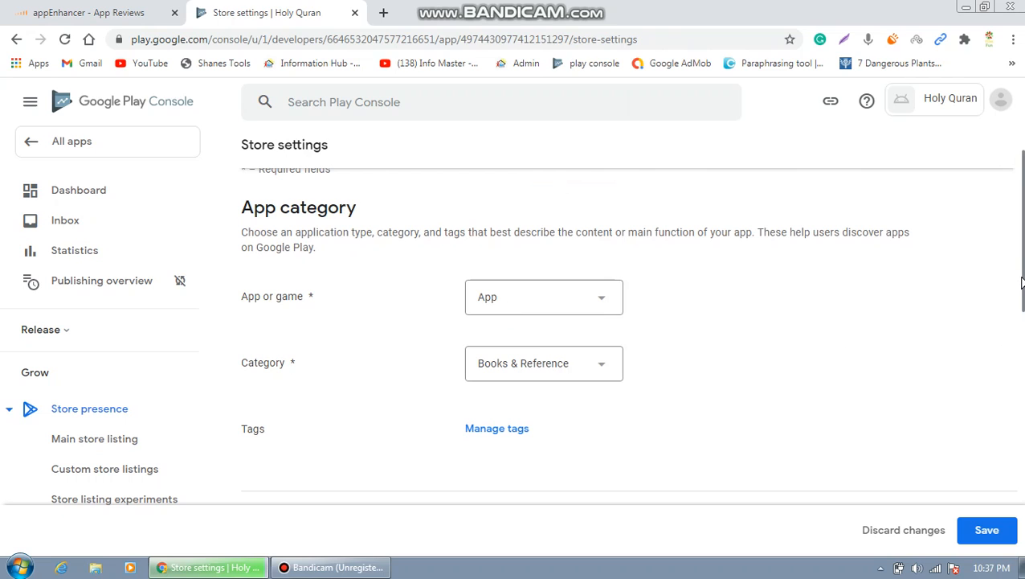
pyautogui.moveTo(1023, 287); pyautogui.dragTo(1023, 335)
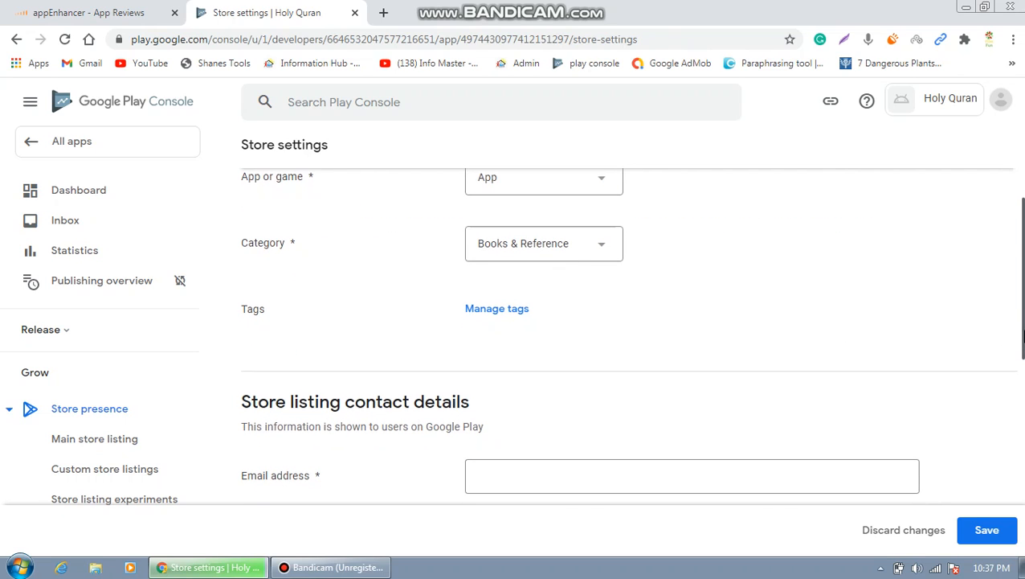
# Search the tags for 'books' and apply the Books & reference tag.
pyautogui.click(516, 315)
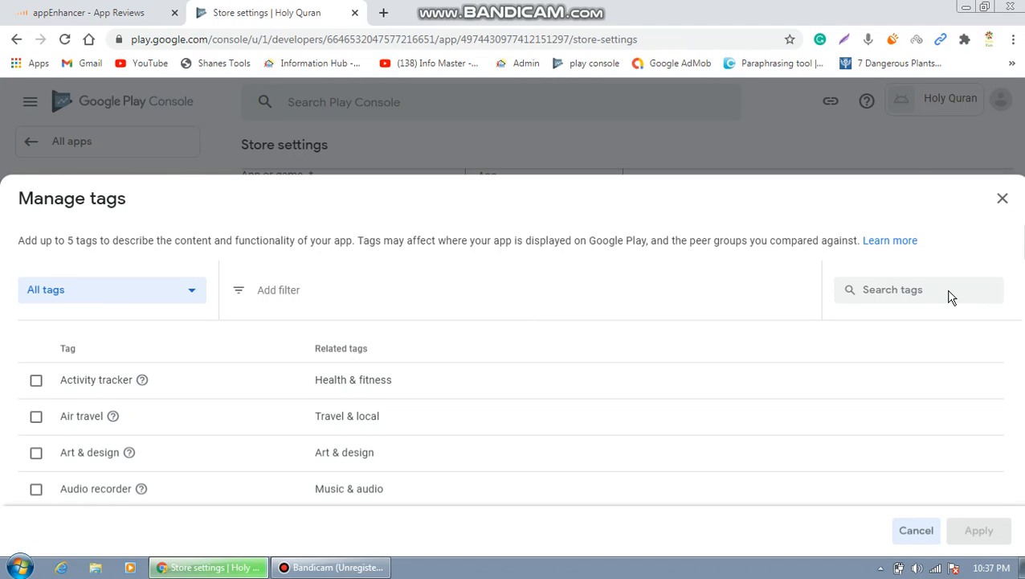
pyautogui.click(874, 289)
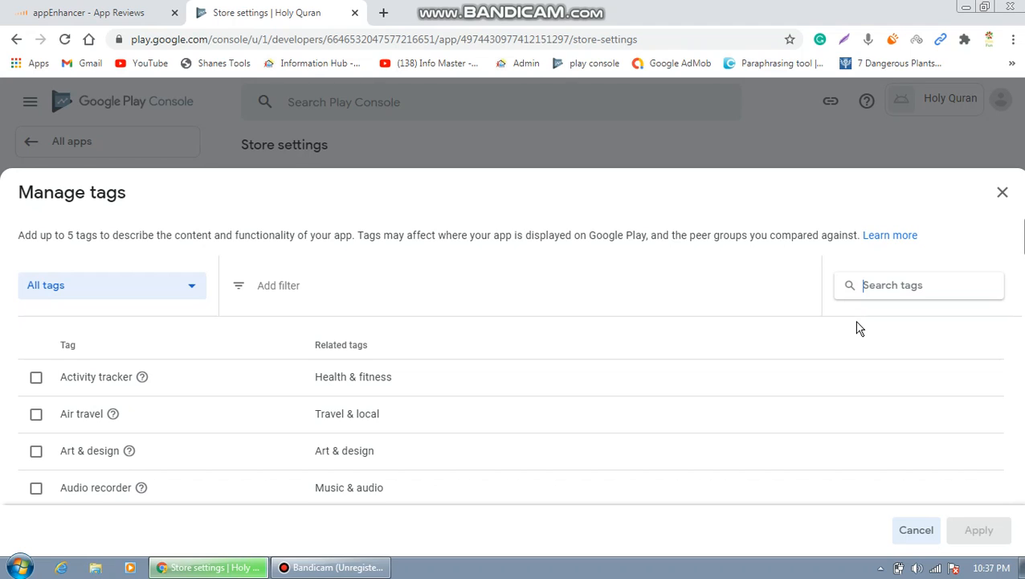
pyautogui.write('b')
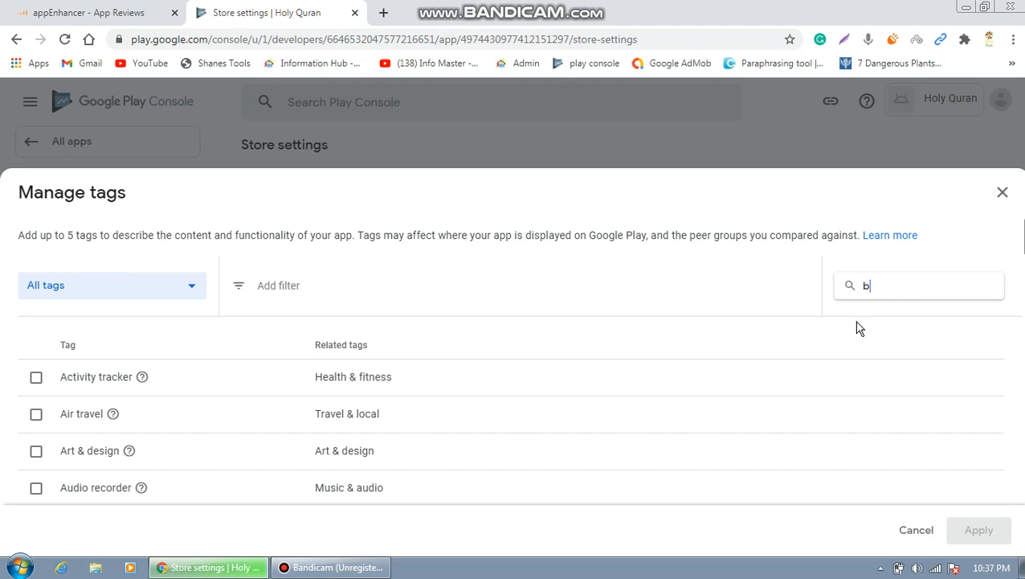
pyautogui.write('ooks')
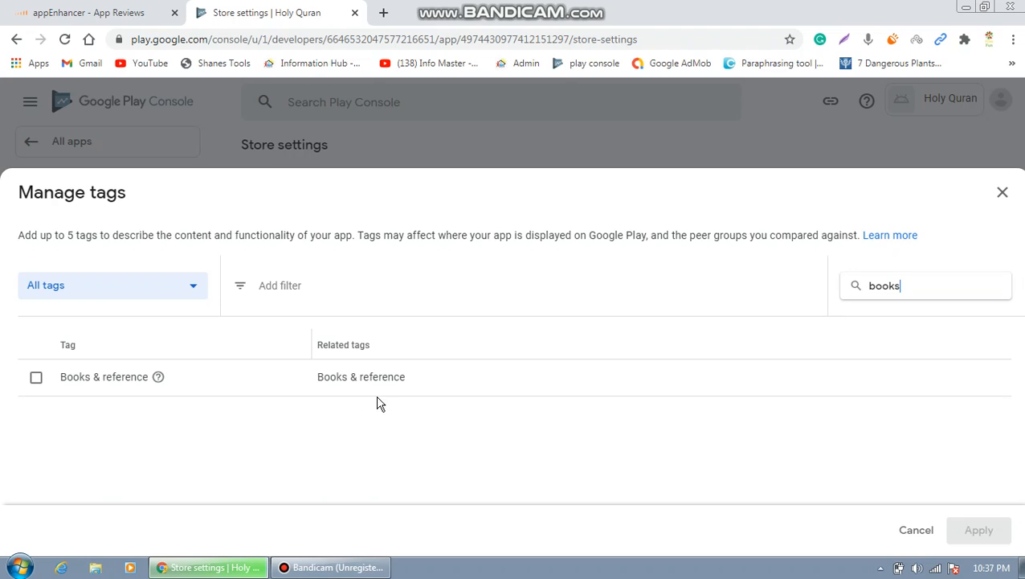
pyautogui.click(36, 379)
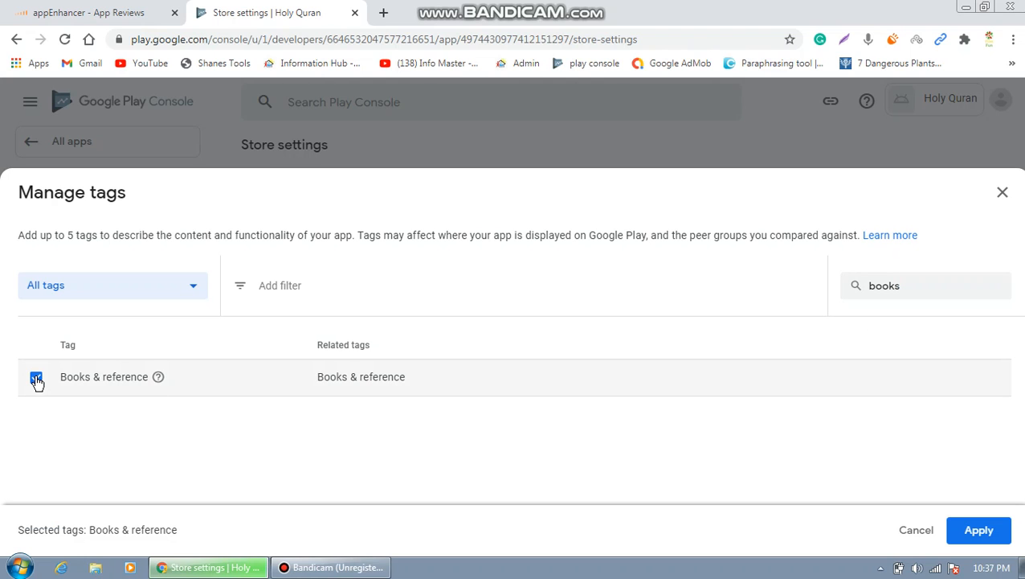
pyautogui.click(981, 542)
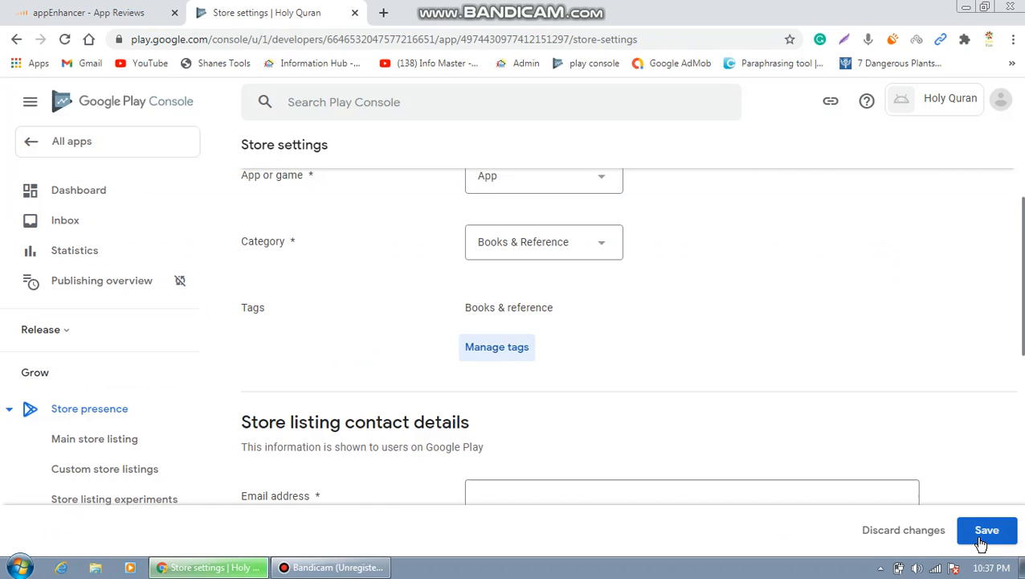
# Add the Audiobook, Coloring book and Notebook tags and apply all four.
pyautogui.click(498, 354)
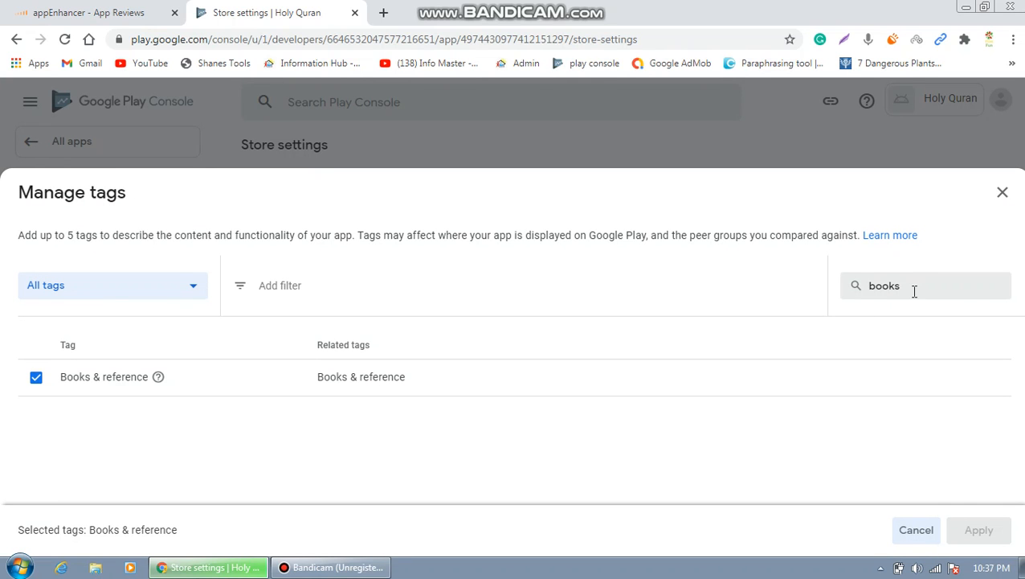
pyautogui.click(914, 291)
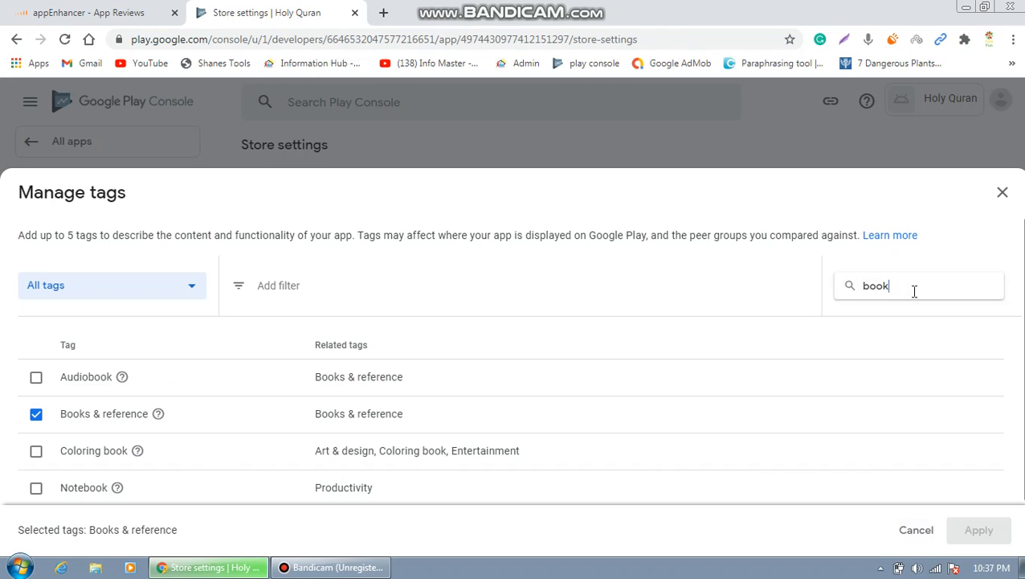
pyautogui.click(34, 378)
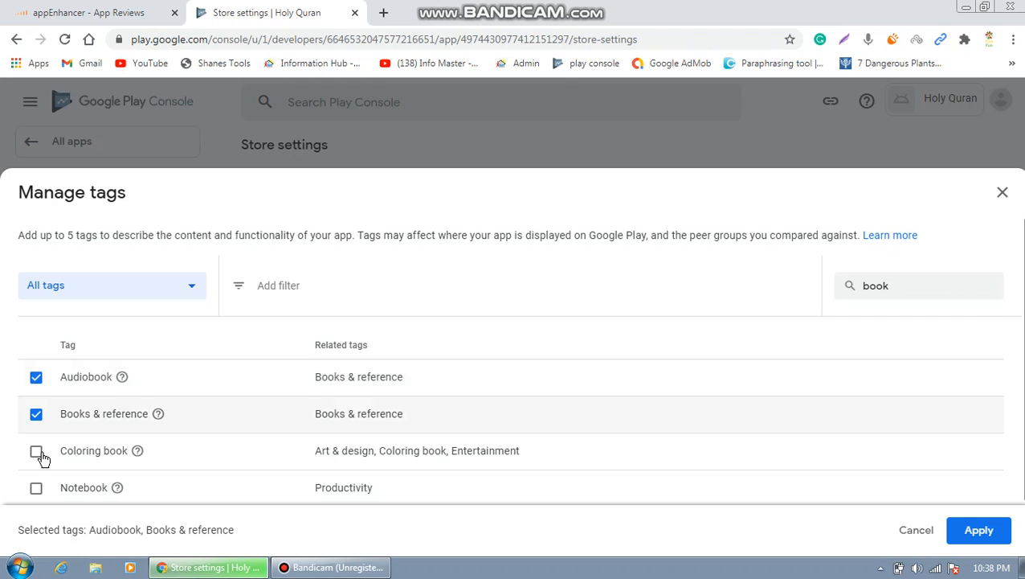
pyautogui.click(37, 452)
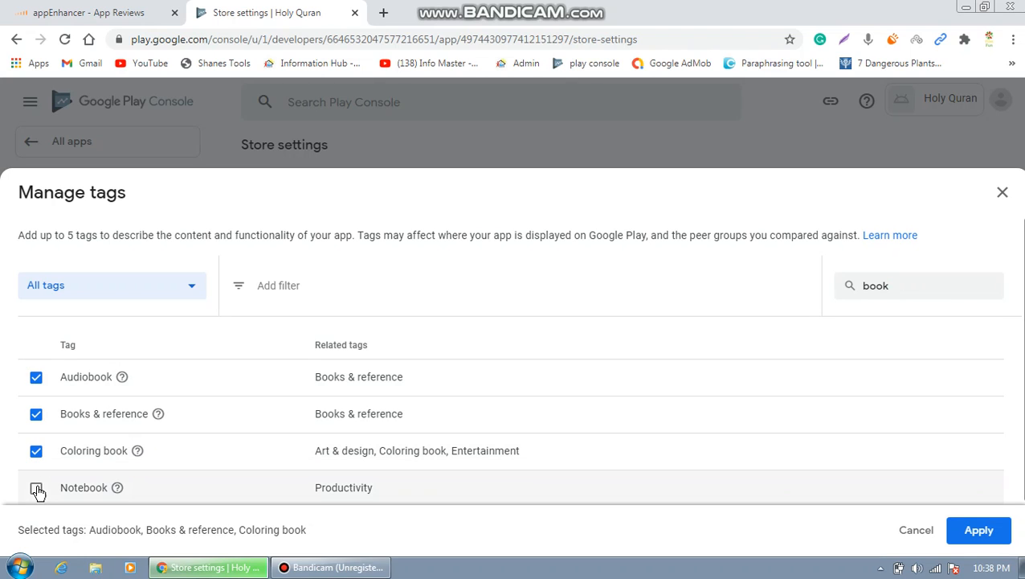
pyautogui.click(37, 489)
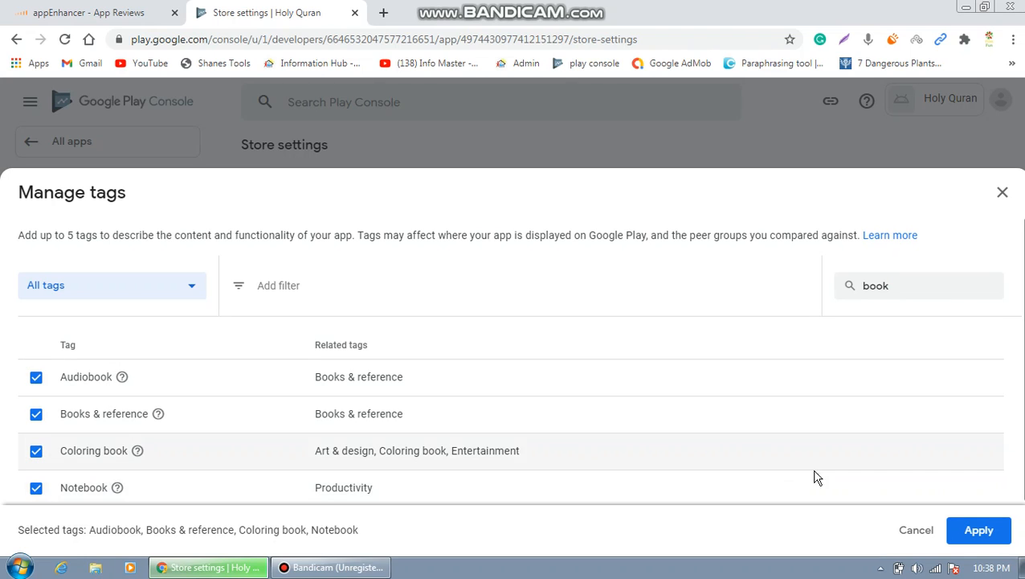
pyautogui.click(967, 535)
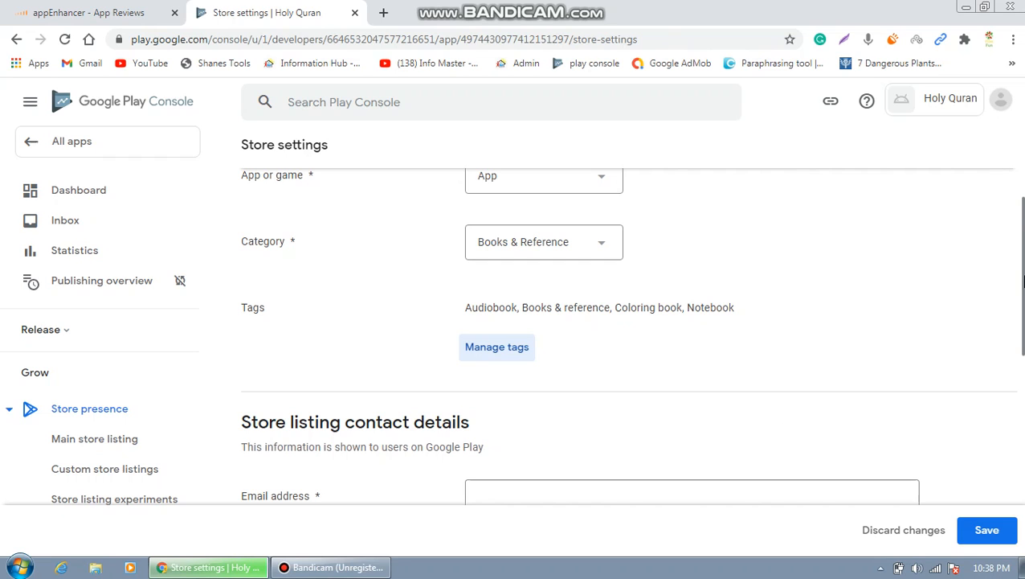
# Enter the contact e-mail address and phone number in Store listing contact details.
pyautogui.moveTo(1023, 279); pyautogui.dragTo(1022, 353)
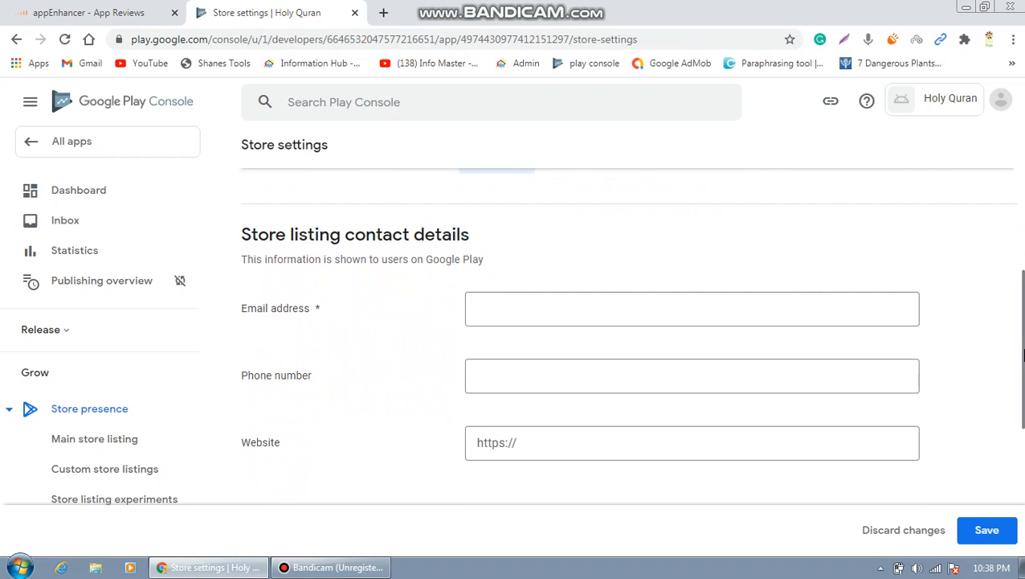
pyautogui.click(700, 312)
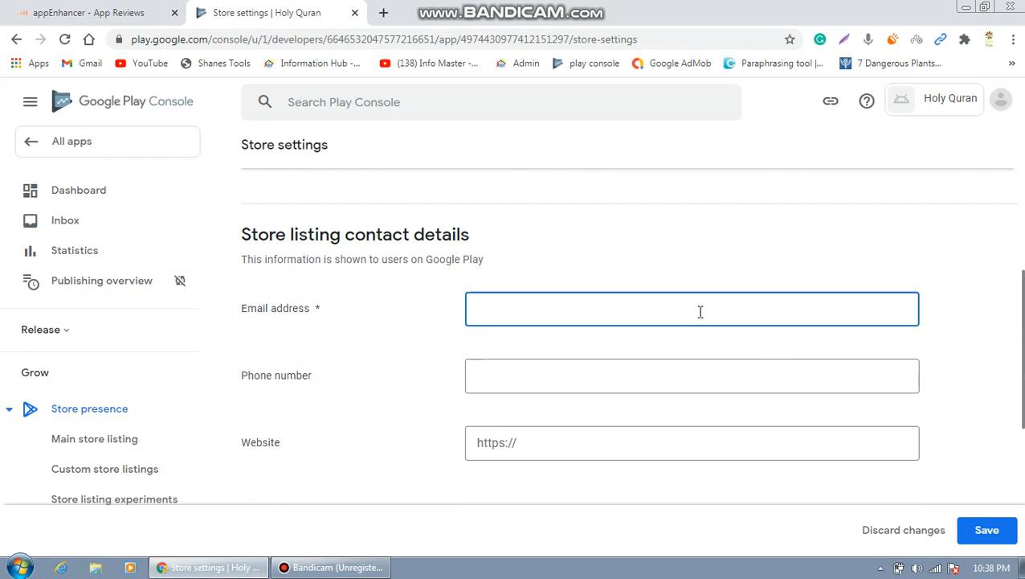
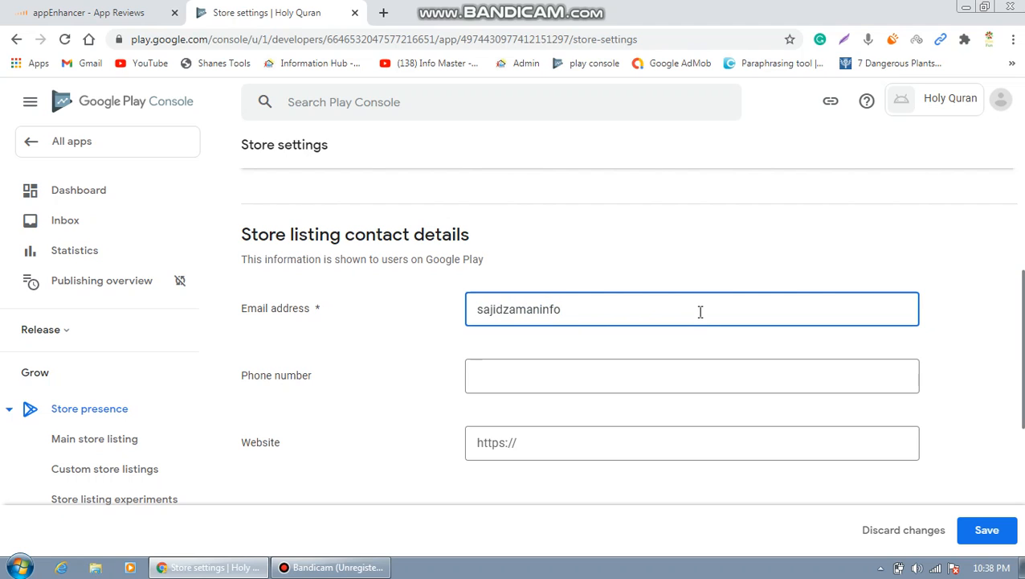
pyautogui.click(594, 375)
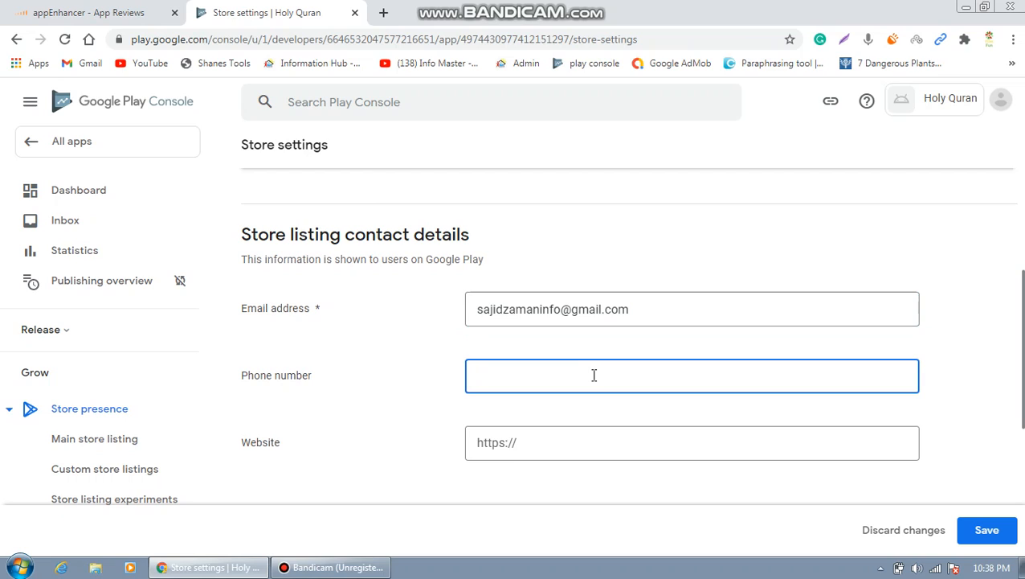
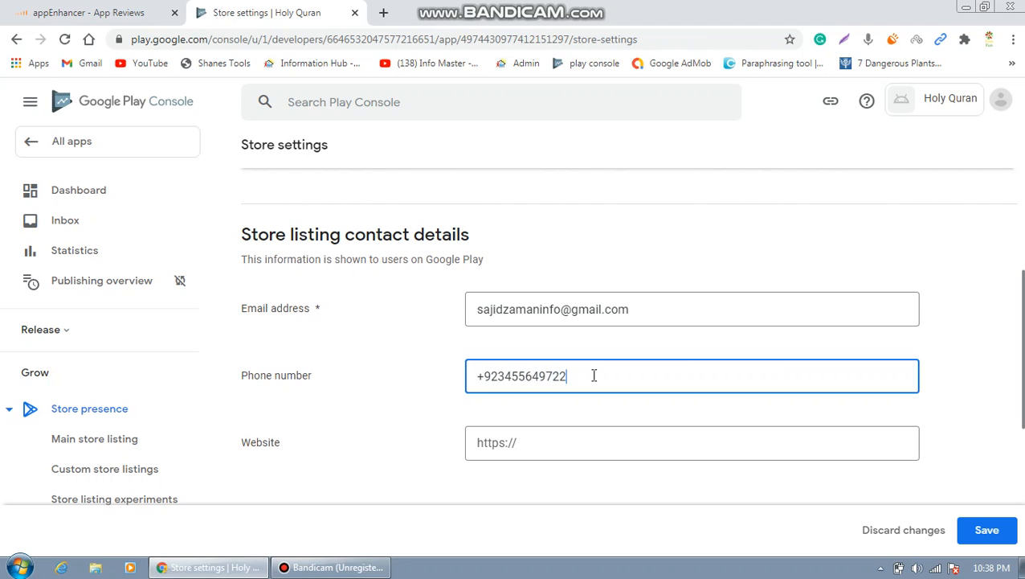
pyautogui.click(573, 452)
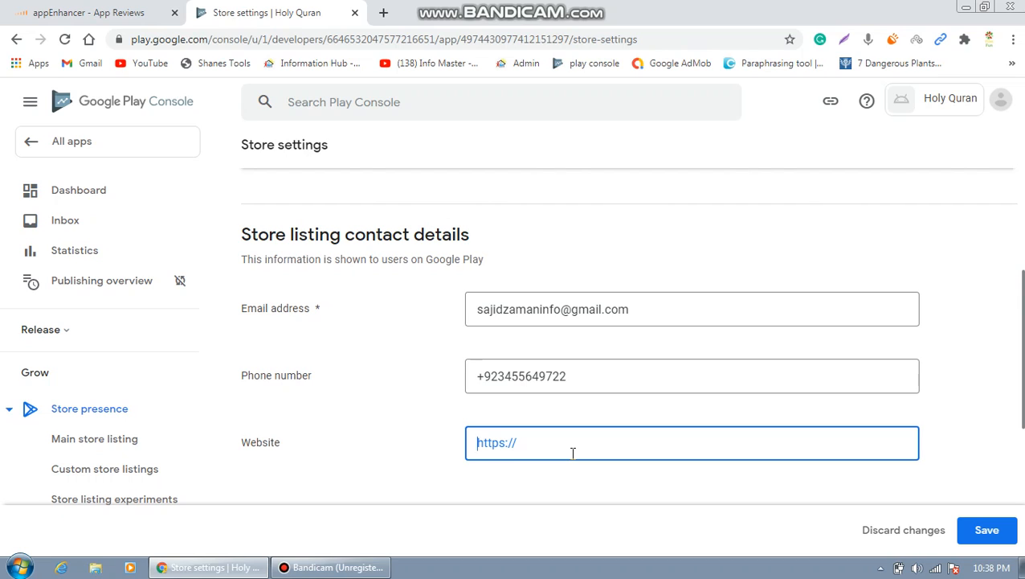
pyautogui.write('http')
pyautogui.write('//')
pyautogui.press('BackSpace')
pyautogui.press('BackSpace')
pyautogui.press('BackSpace')
pyautogui.press('BackSpace')
pyautogui.press('BackSpace')
pyautogui.press('BackSpace')
pyautogui.write('http://digital')
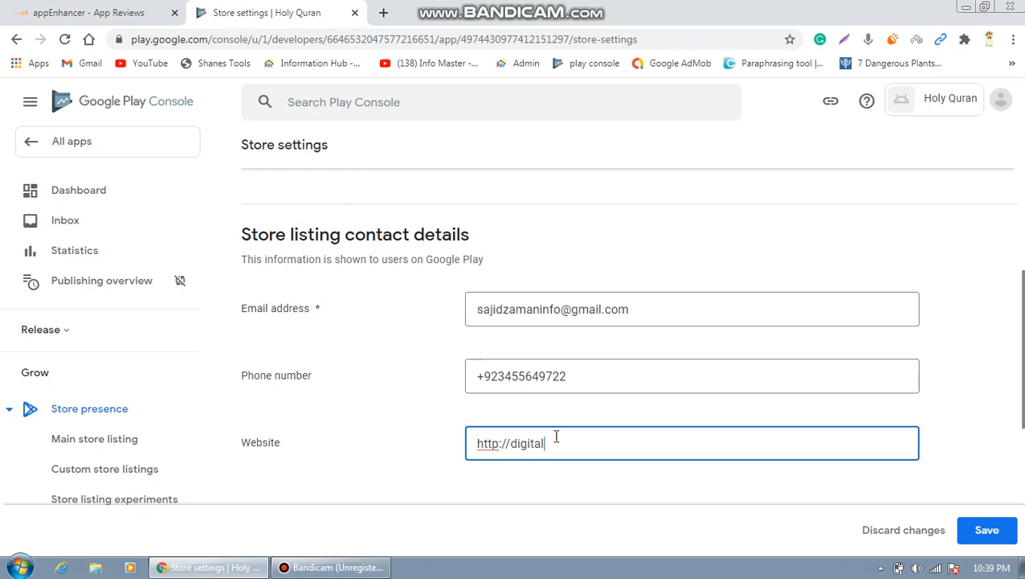
pyautogui.write('marketingco.net')
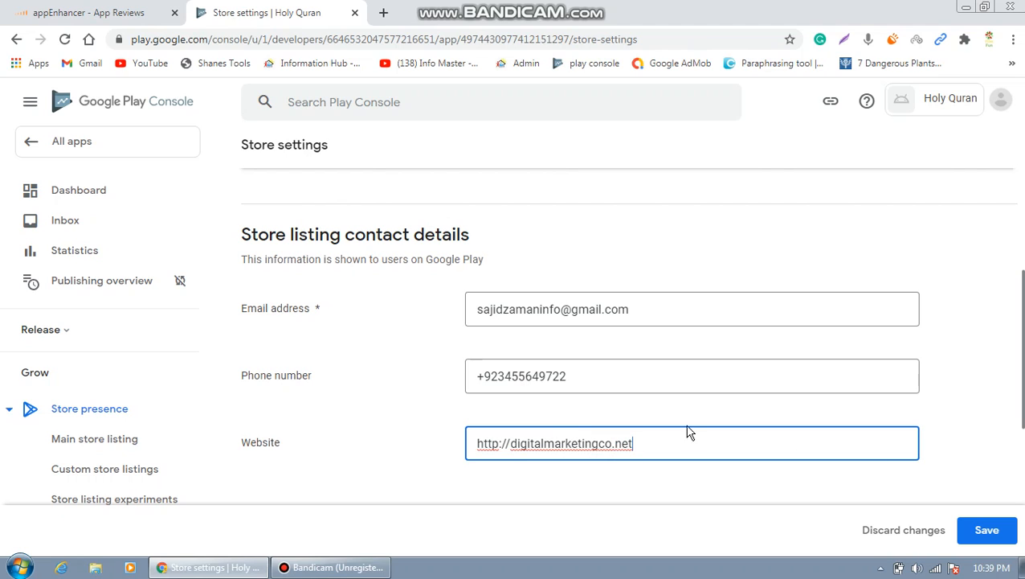
# Save the Store settings tags and contact details, then return to the Dashboard.
pyautogui.scroll(-3, 627, 329)
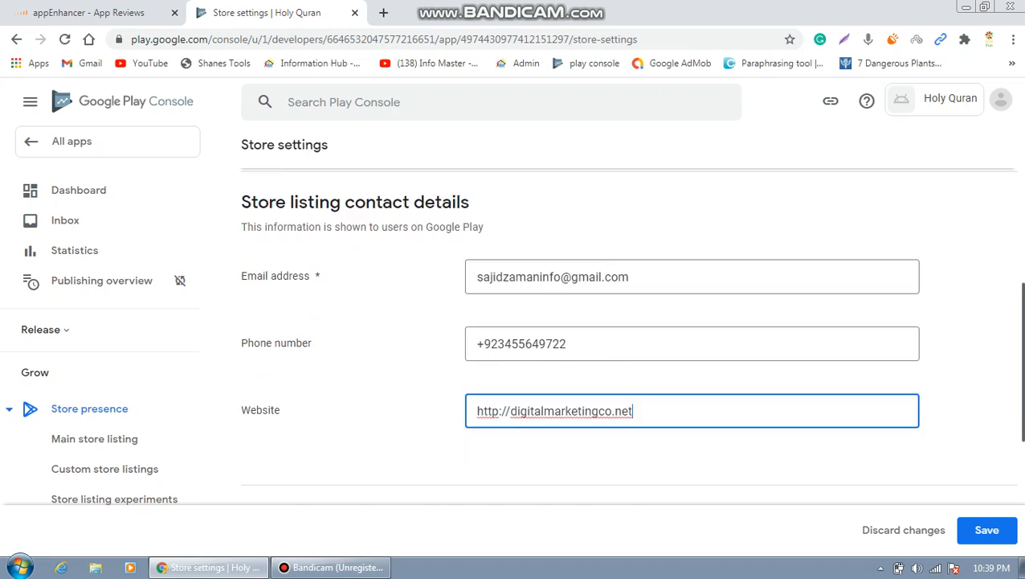
pyautogui.scroll(-2, 627, 330)
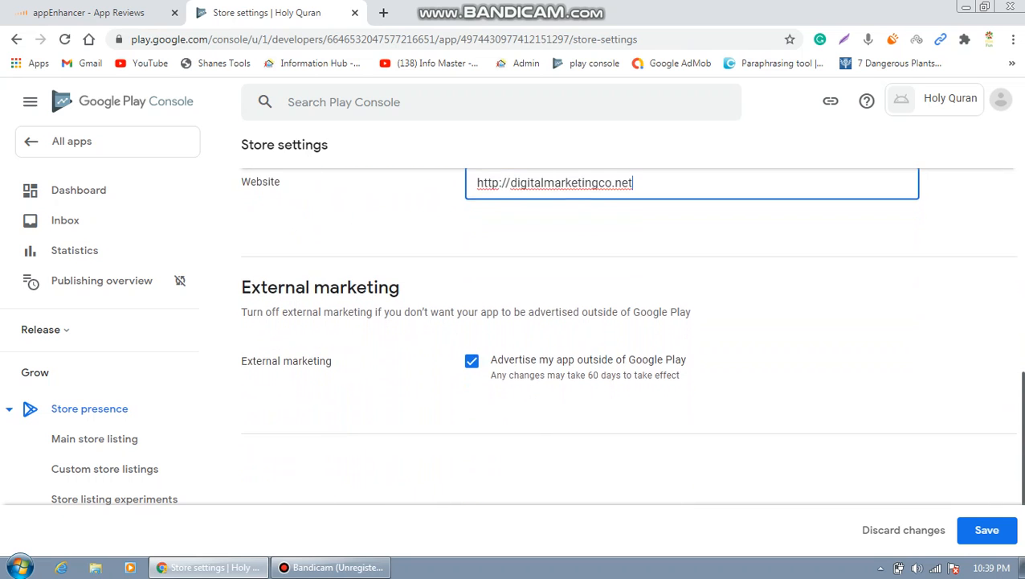
pyautogui.click(985, 532)
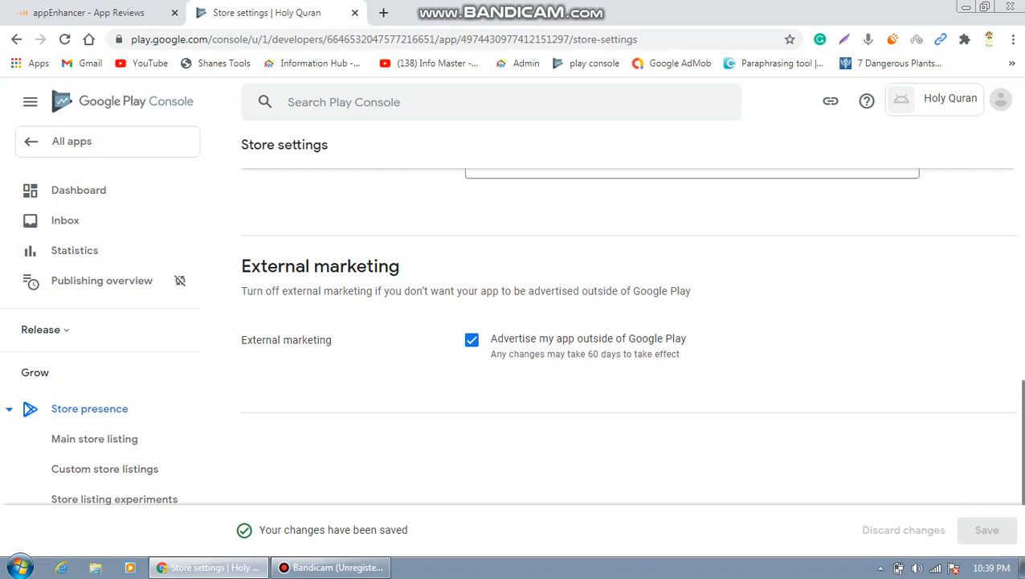
pyautogui.moveTo(1022, 389); pyautogui.dragTo(1023, 103)
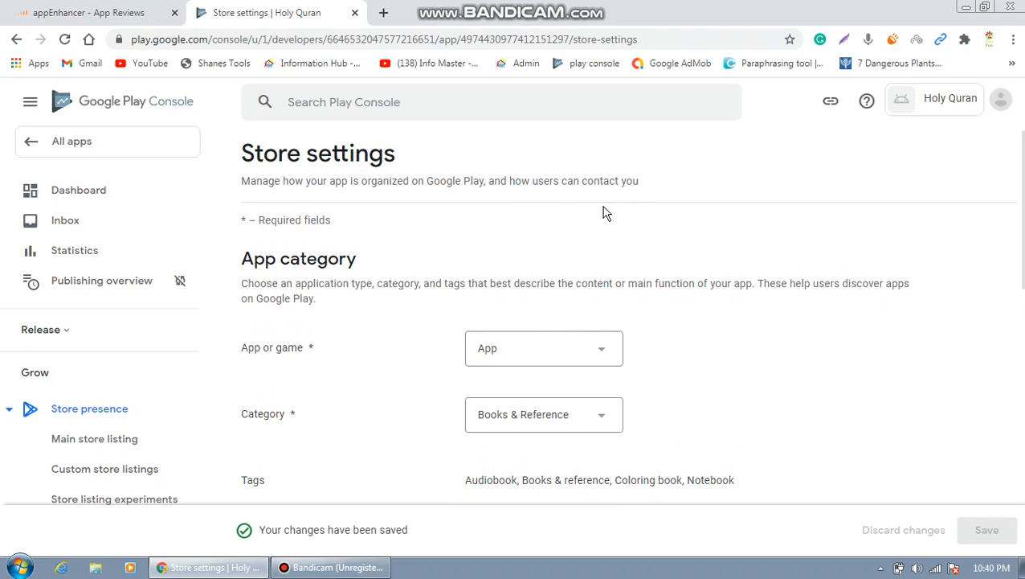
pyautogui.click(105, 191)
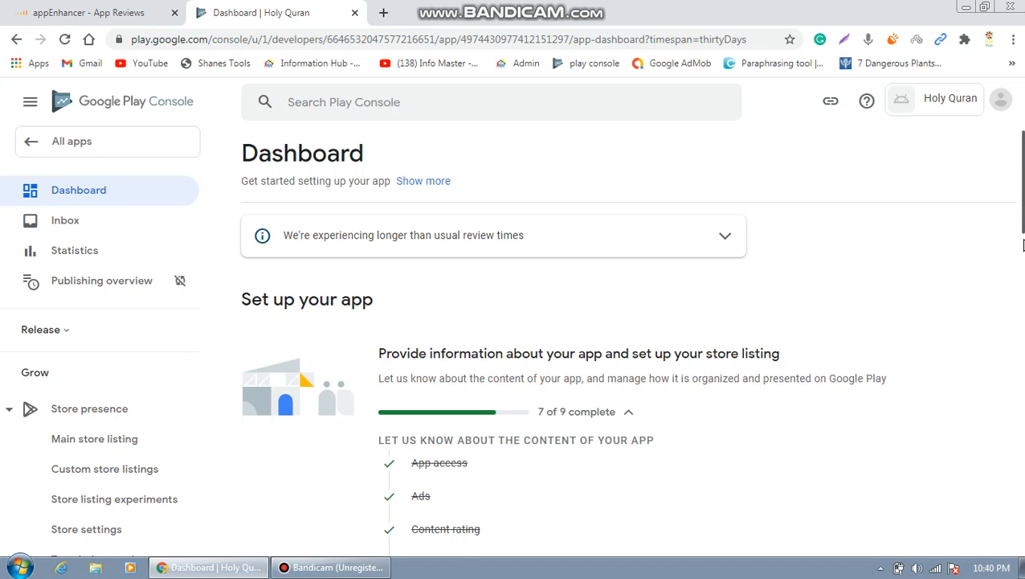
# Open App pricing via the 'Set the price of your app' checklist link.
pyautogui.moveTo(1023, 232); pyautogui.dragTo(1023, 314)
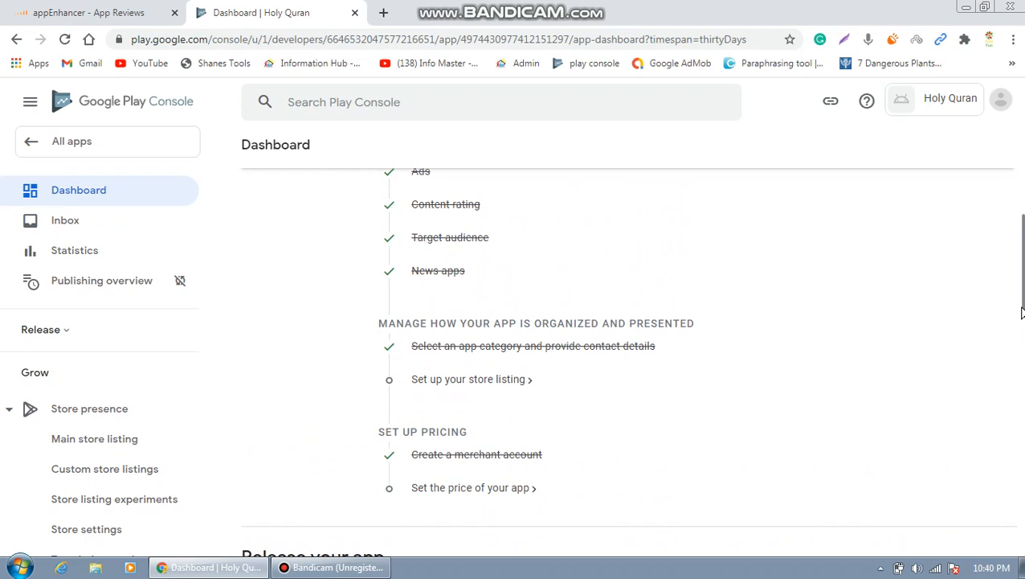
pyautogui.click(502, 496)
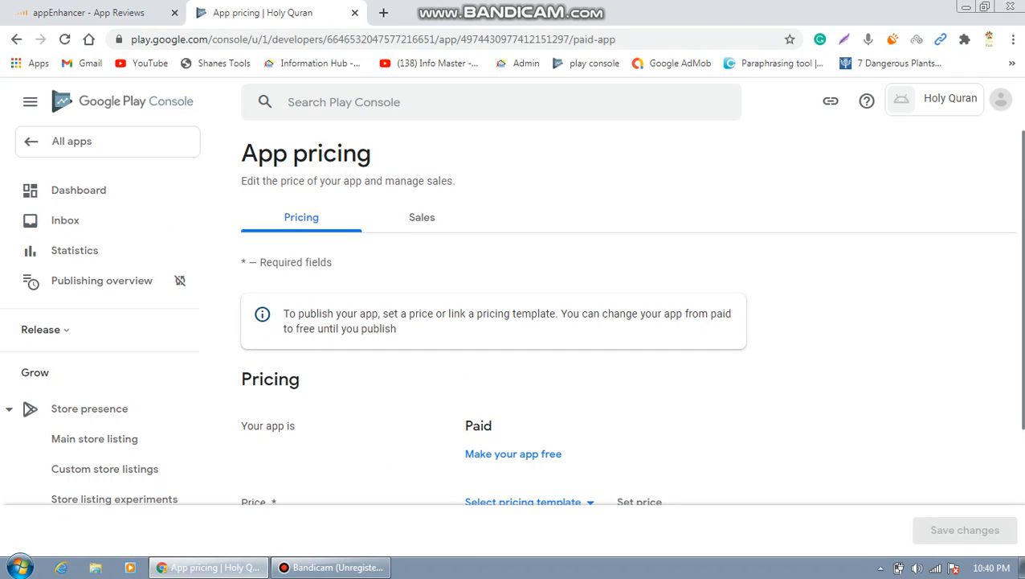
# Change the app's price to Free, save it, and return to the Dashboard.
pyautogui.scroll(-1, 1023, 300)
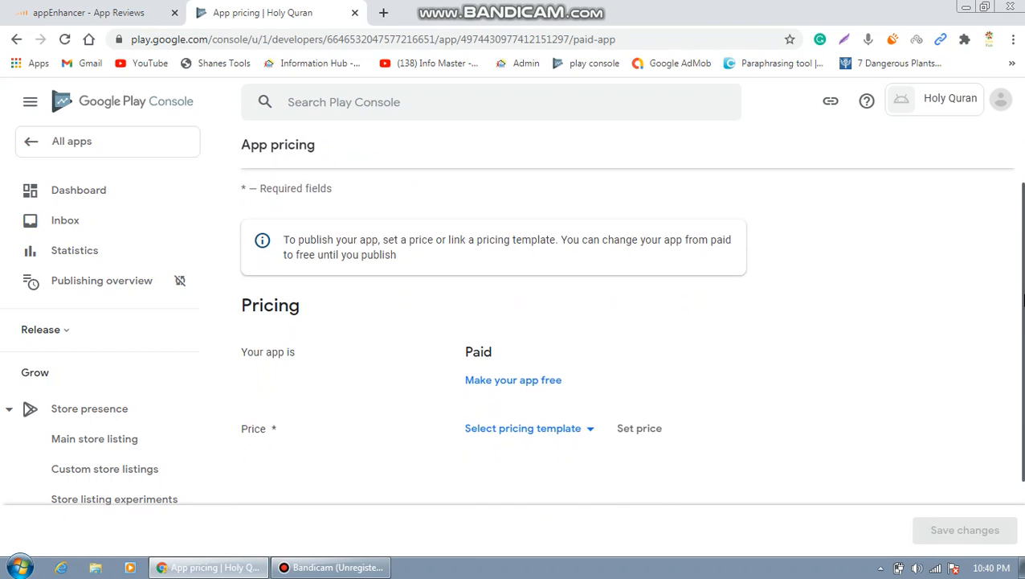
pyautogui.scroll(-1, 1022, 300)
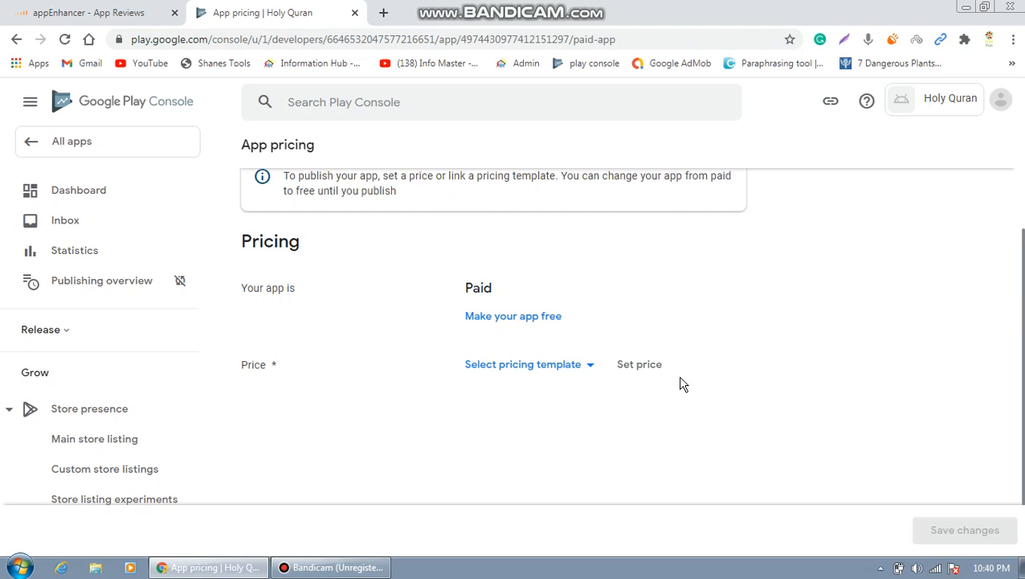
pyautogui.click(530, 321)
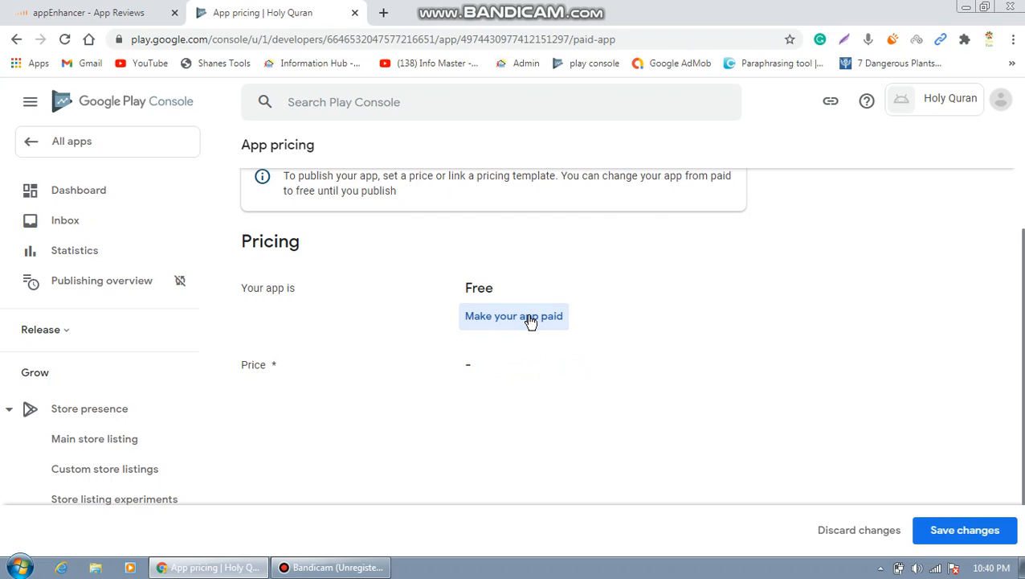
pyautogui.click(980, 532)
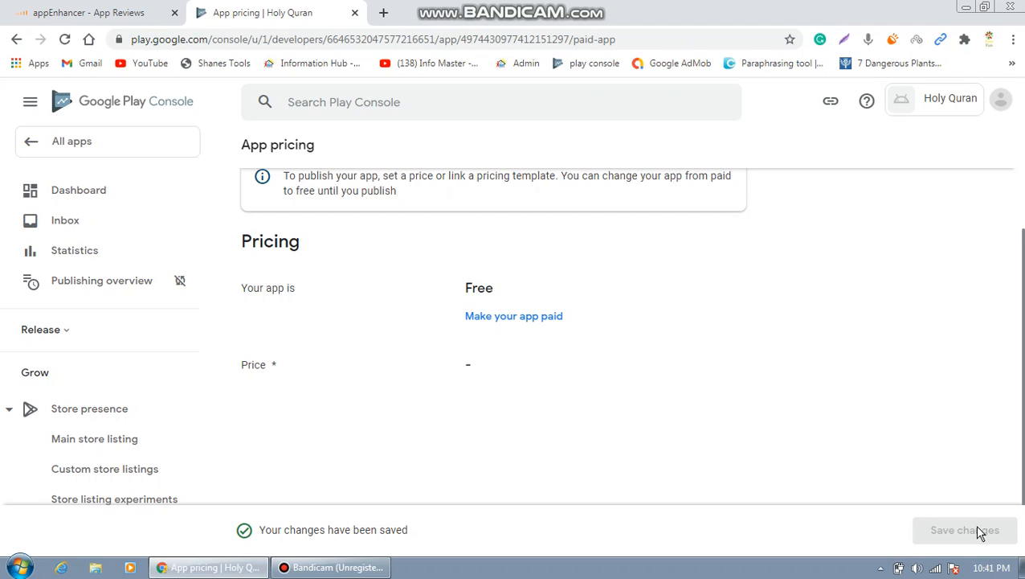
pyautogui.click(104, 196)
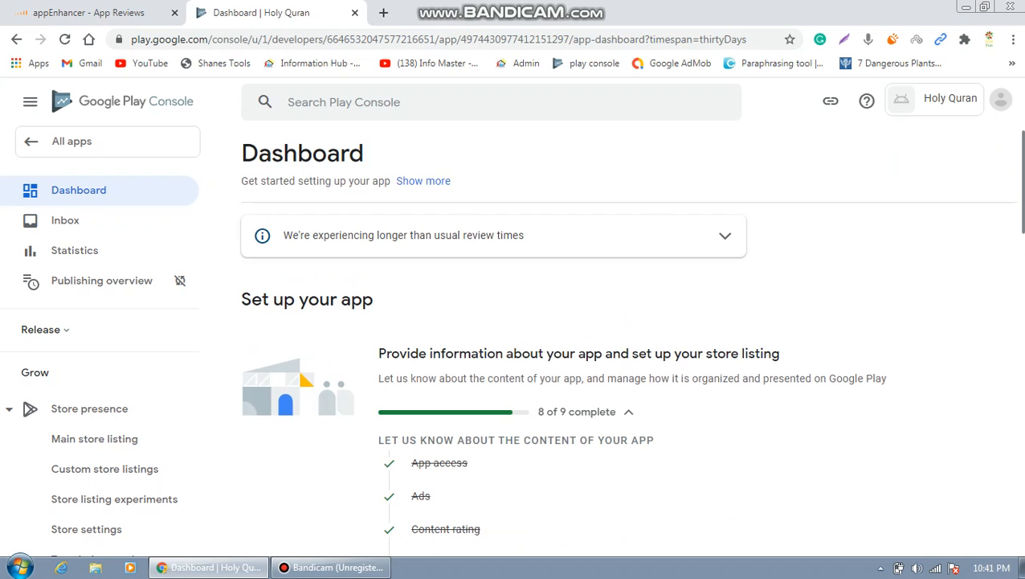
# Open Main store listing via the 'Set up your store listing' checklist task.
pyautogui.moveTo(1021, 215); pyautogui.dragTo(1022, 308)
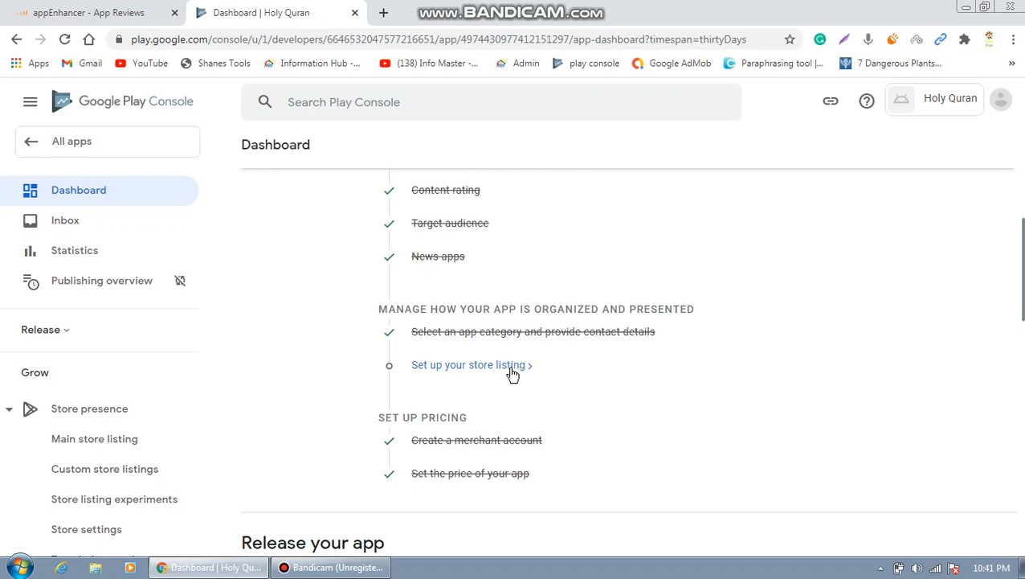
pyautogui.moveTo(1022, 320); pyautogui.dragTo(1023, 405)
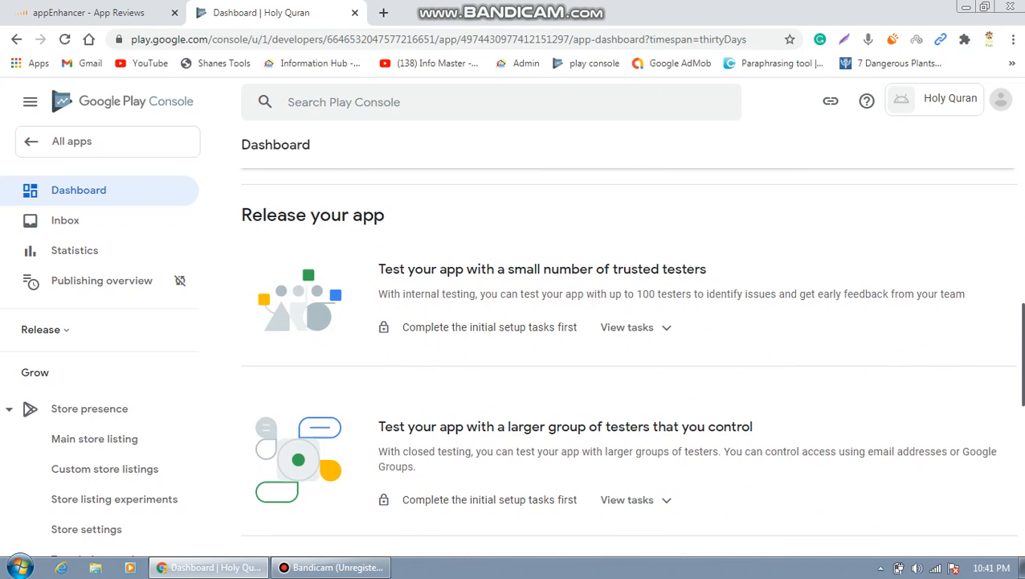
pyautogui.moveTo(1022, 358); pyautogui.dragTo(1020, 321)
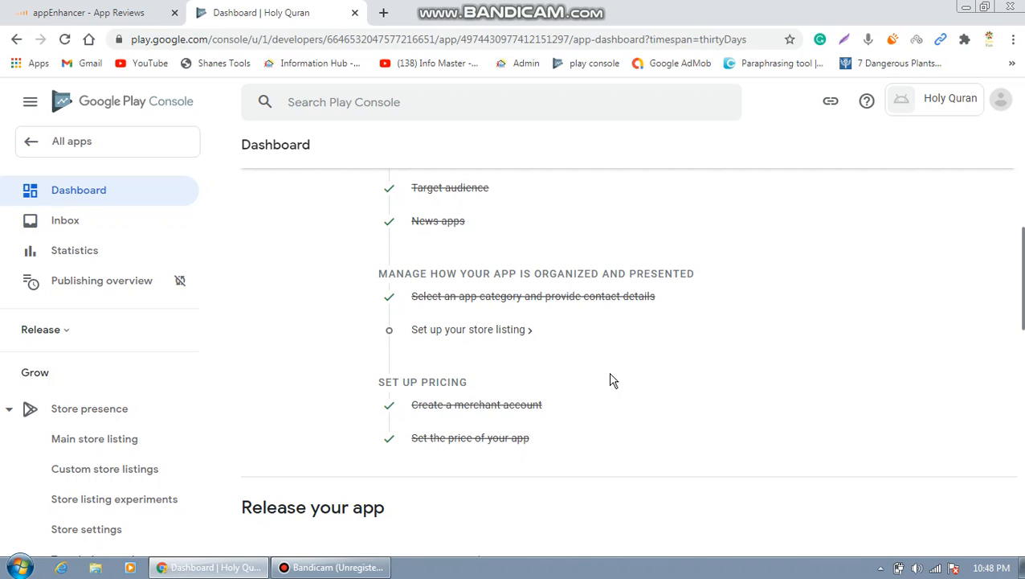
pyautogui.click(510, 330)
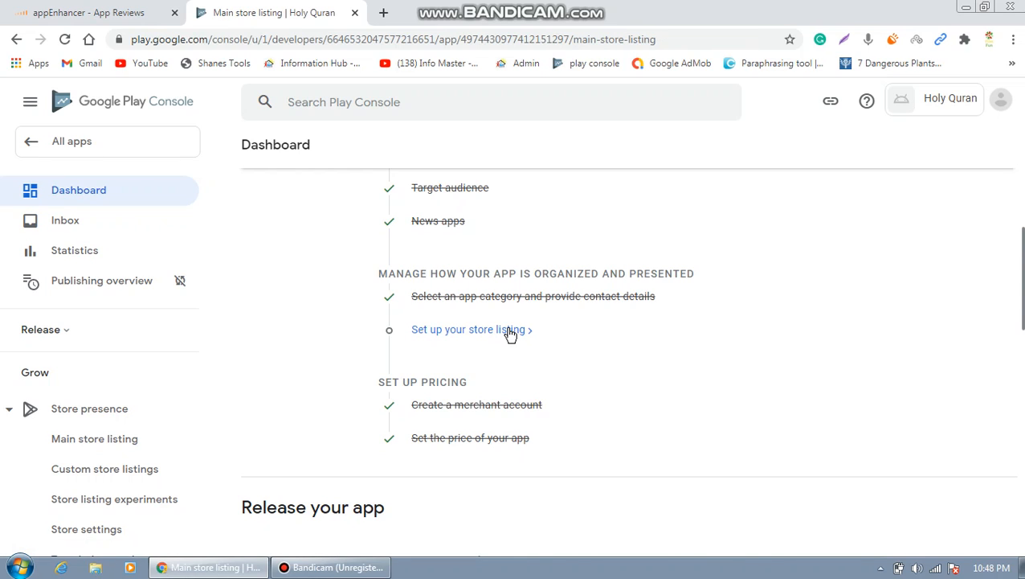
pyautogui.click(509, 331)
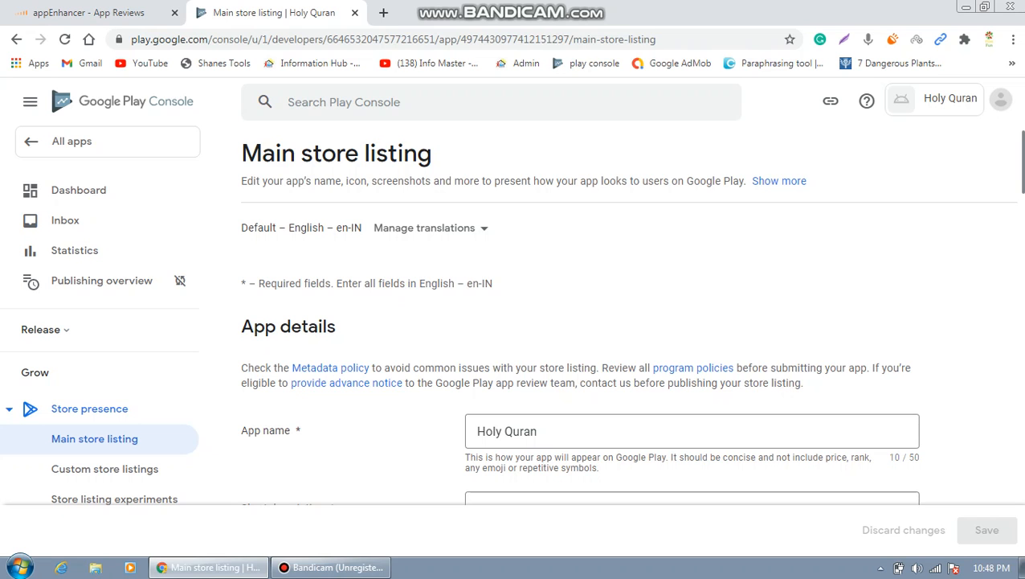
pyautogui.scroll(-2, 627, 345)
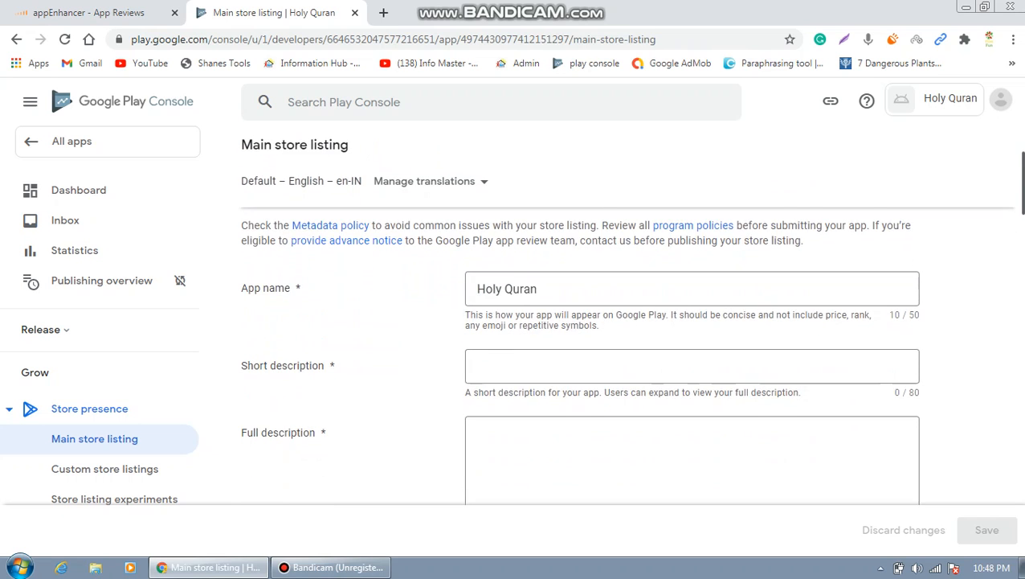
pyautogui.scroll(-1, 627, 353)
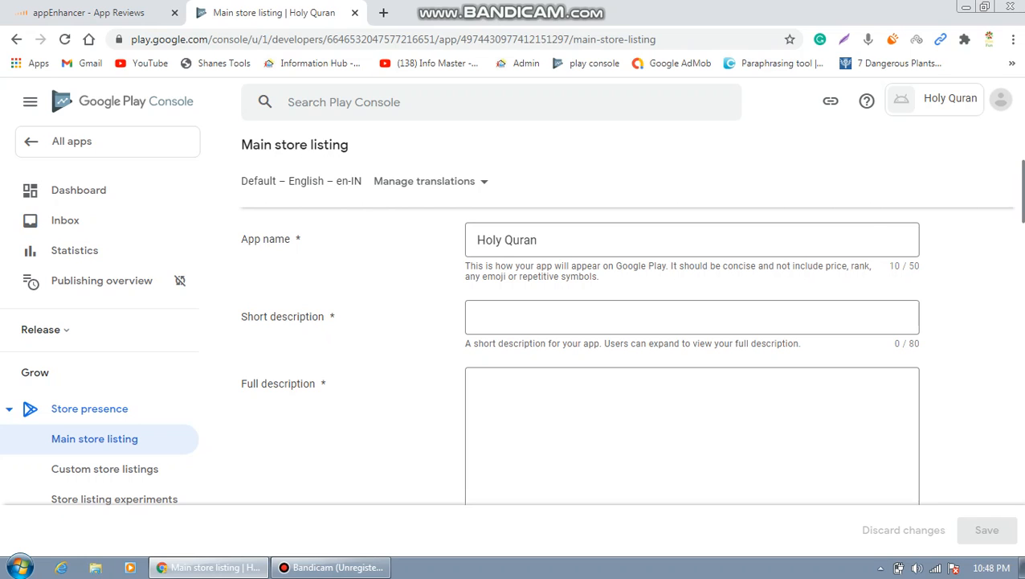
pyautogui.scroll(-1, 856, 299)
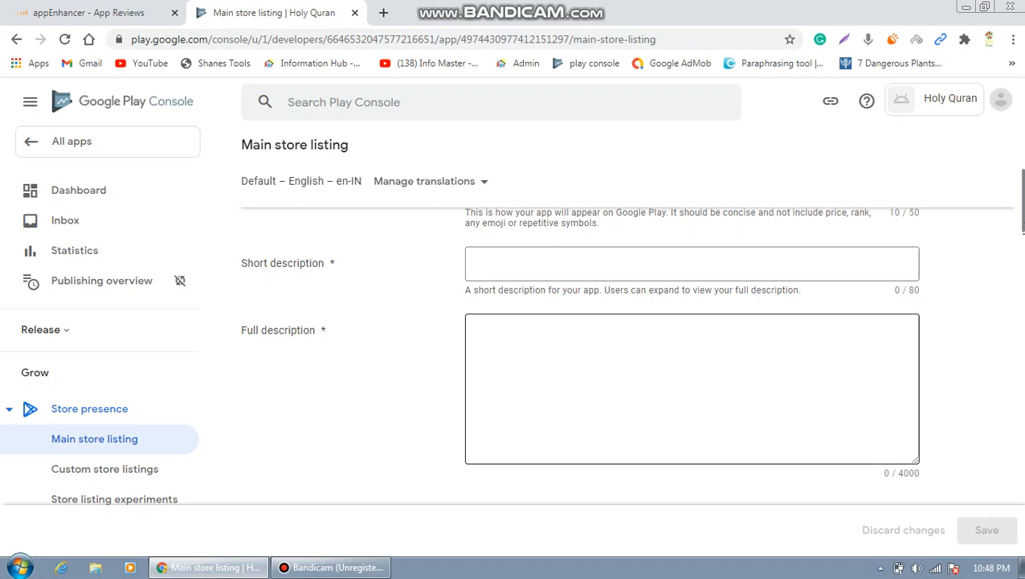
pyautogui.click(675, 378)
pyautogui.moveTo(1024, 213); pyautogui.dragTo(1023, 342)
pyautogui.moveTo(1024, 290); pyautogui.dragTo(1023, 292)
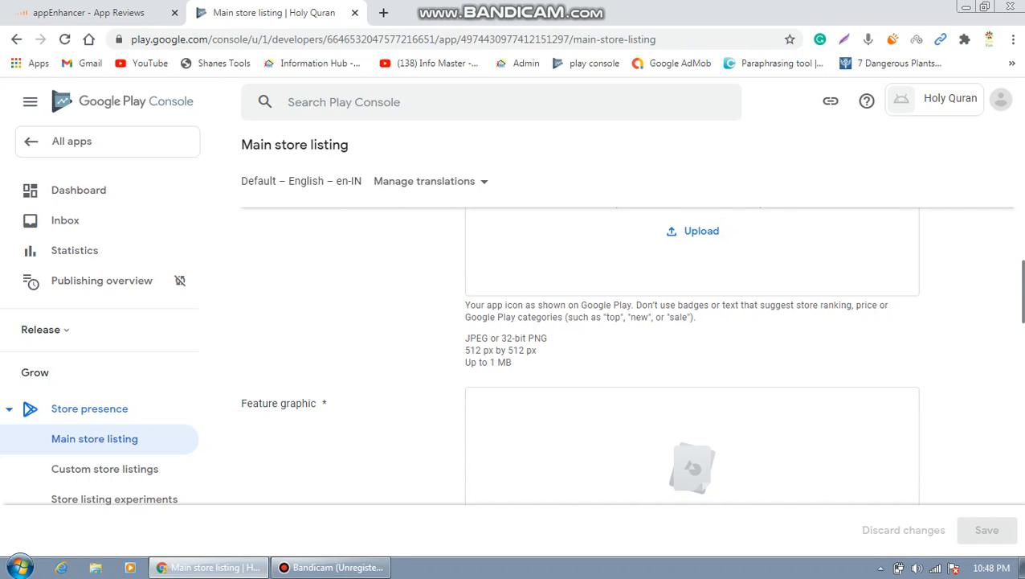
pyautogui.moveTo(1023, 280); pyautogui.dragTo(1023, 318)
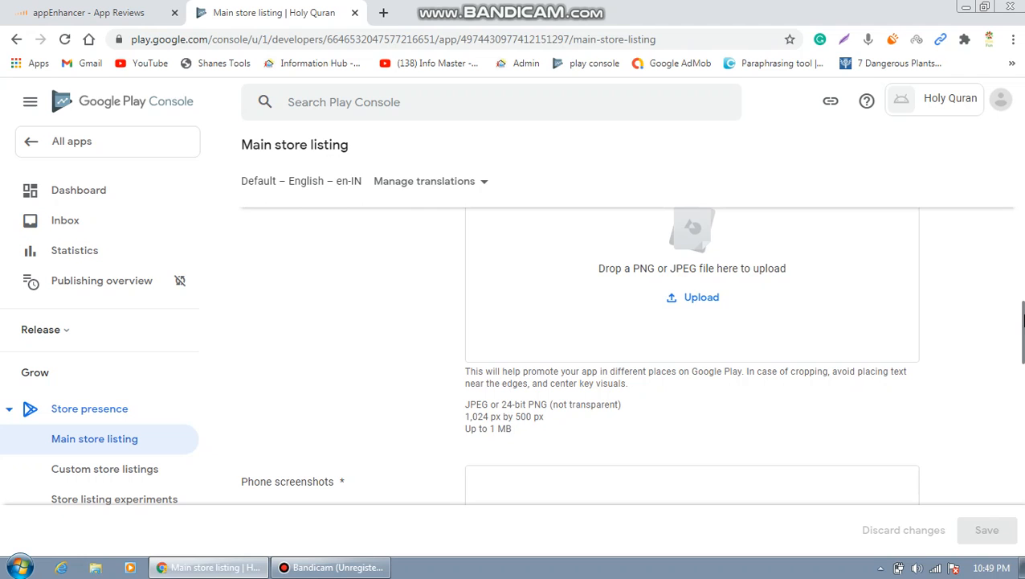
pyautogui.moveTo(1023, 320); pyautogui.dragTo(1023, 364)
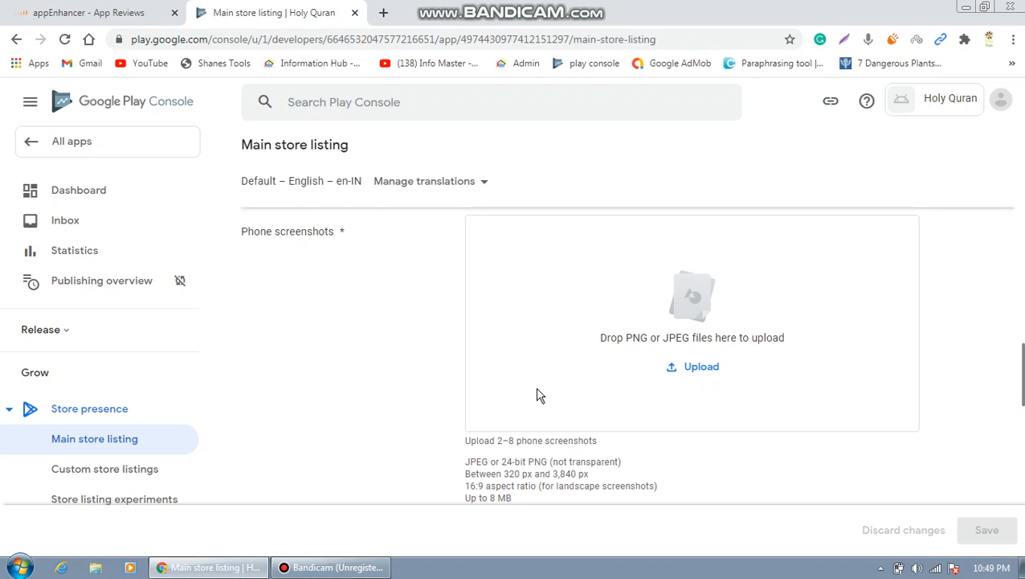
pyautogui.moveTo(1023, 362); pyautogui.dragTo(1023, 177)
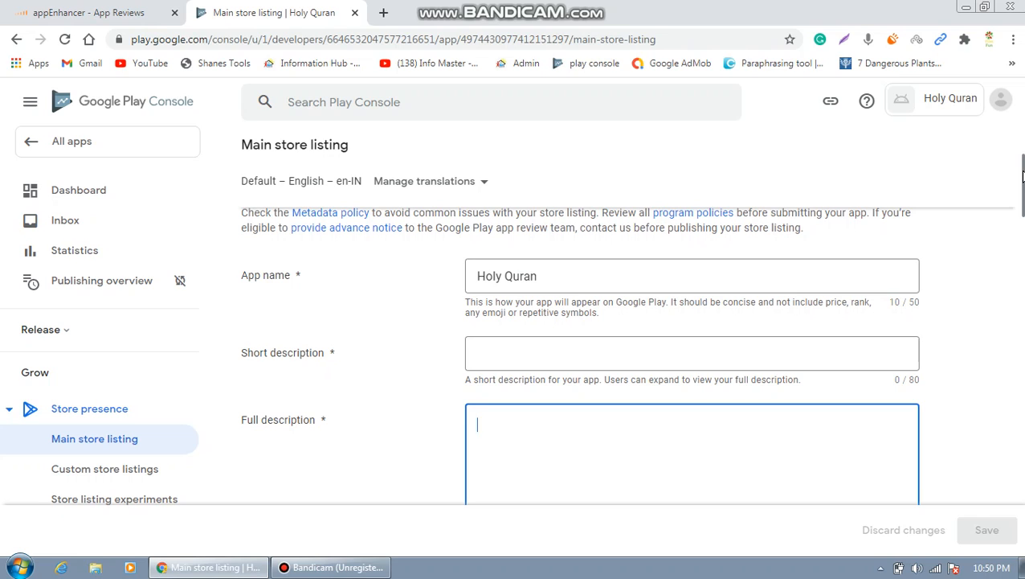
# Focus Short description, then bring up the 'input' WordPad document with the Quran text.
pyautogui.click(718, 355)
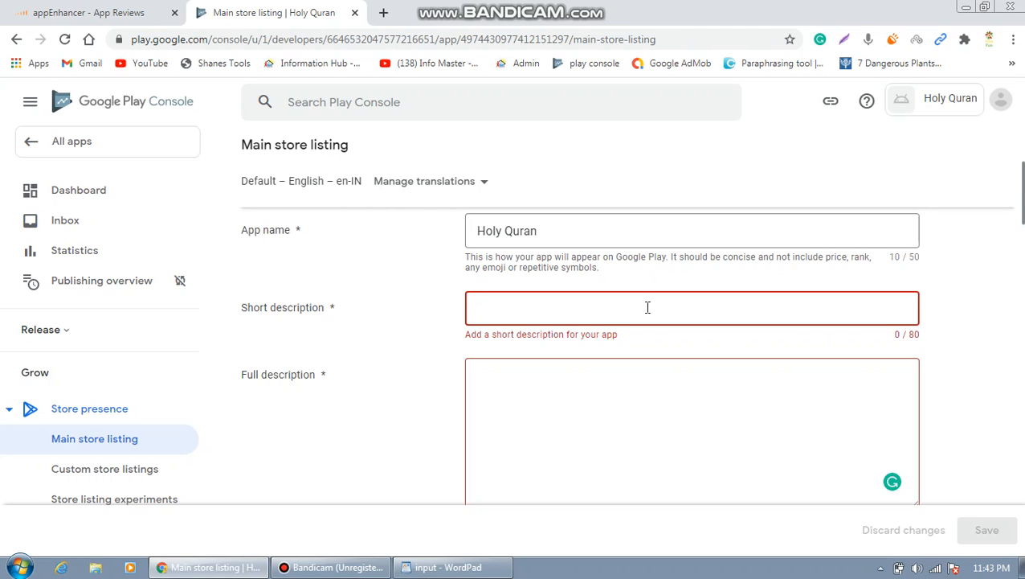
pyautogui.moveTo(471, 572)
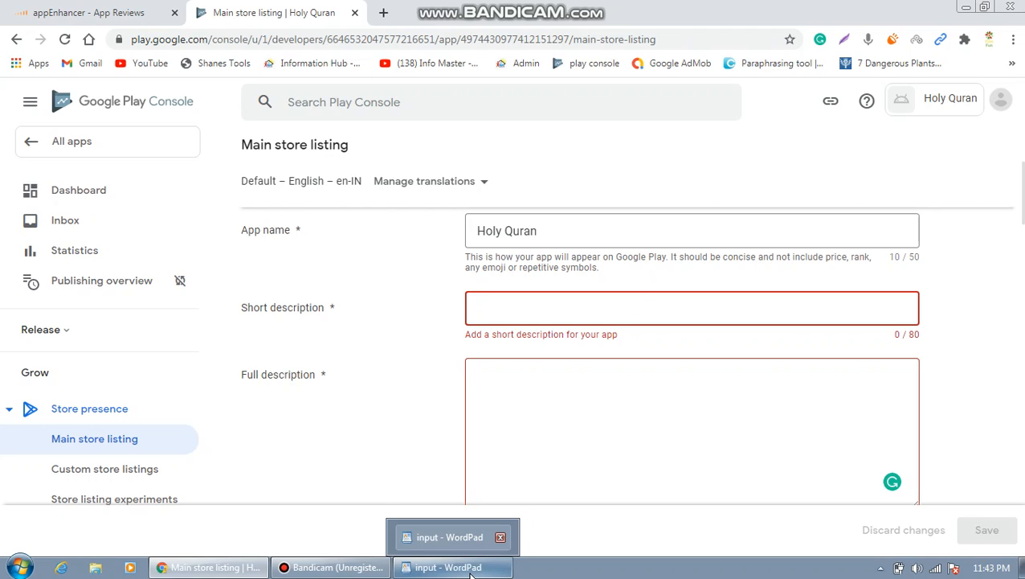
pyautogui.click(471, 571)
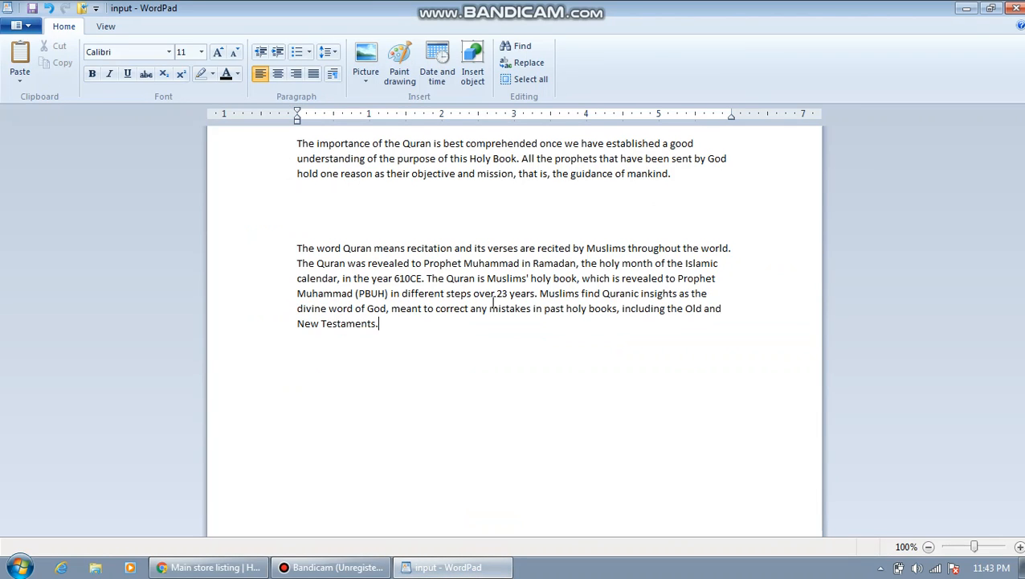
# Paste the first WordPad Quran paragraph into Short description.
pyautogui.tripleClick(484, 174)
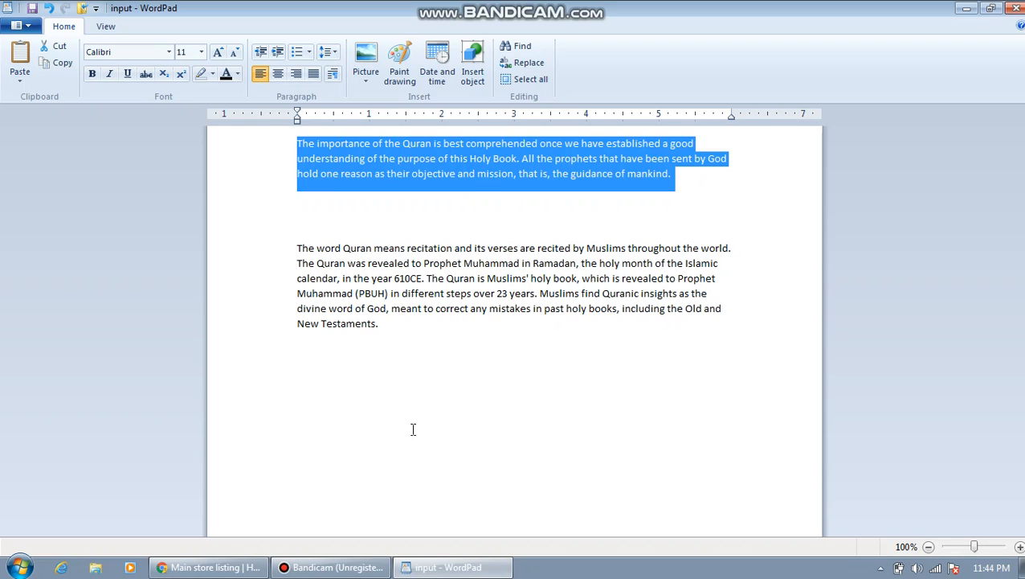
pyautogui.click(247, 569)
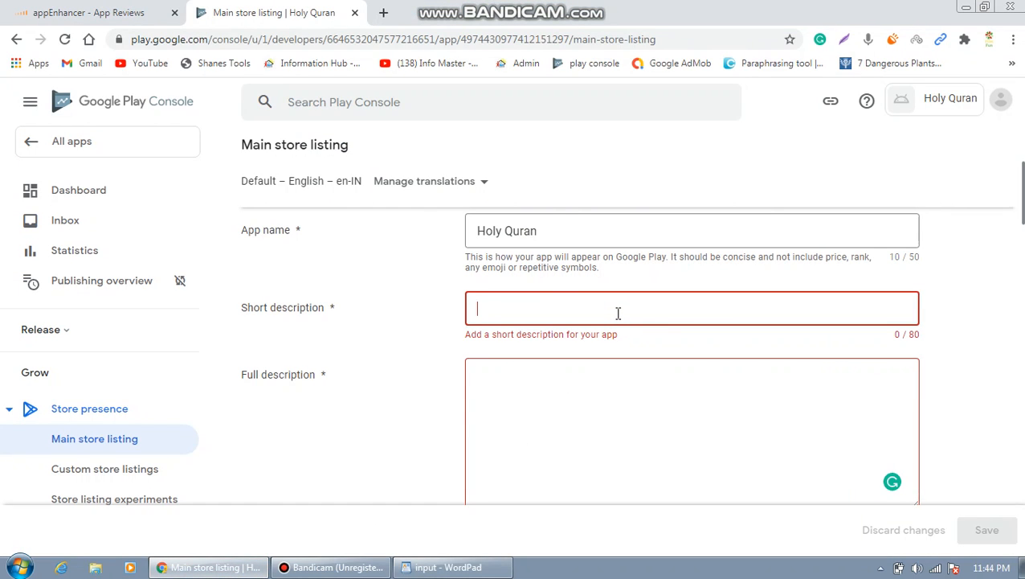
pyautogui.hotkey('ctrl', 'v')
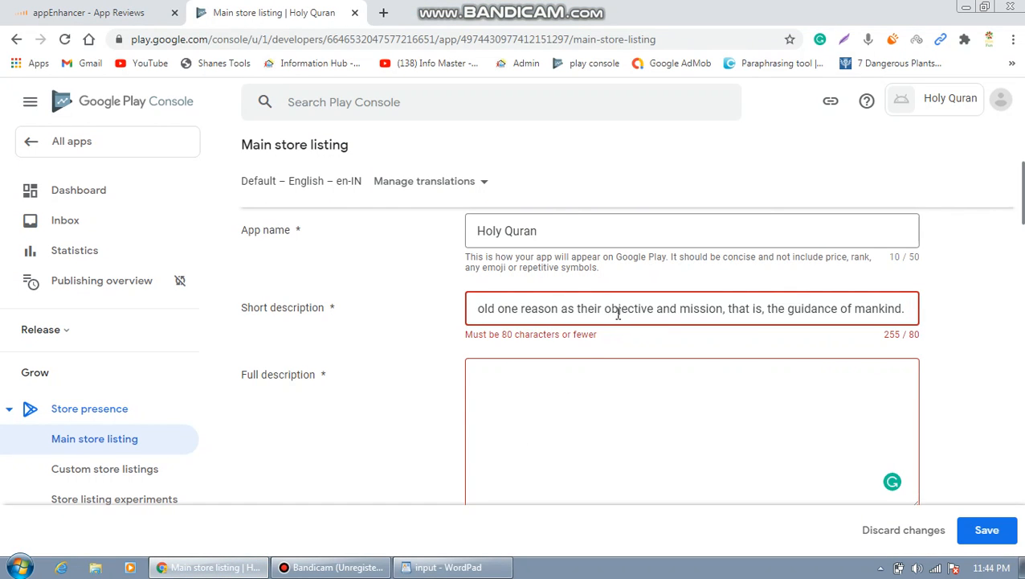
# Paste the second Quran paragraph into Full description and scroll down to Graphics.
pyautogui.click(590, 421)
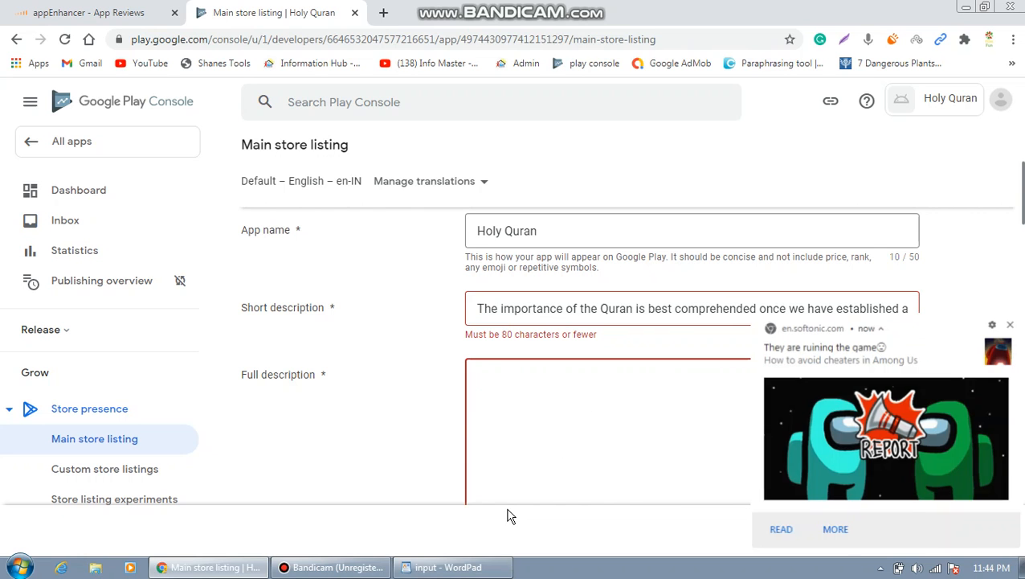
pyautogui.click(479, 567)
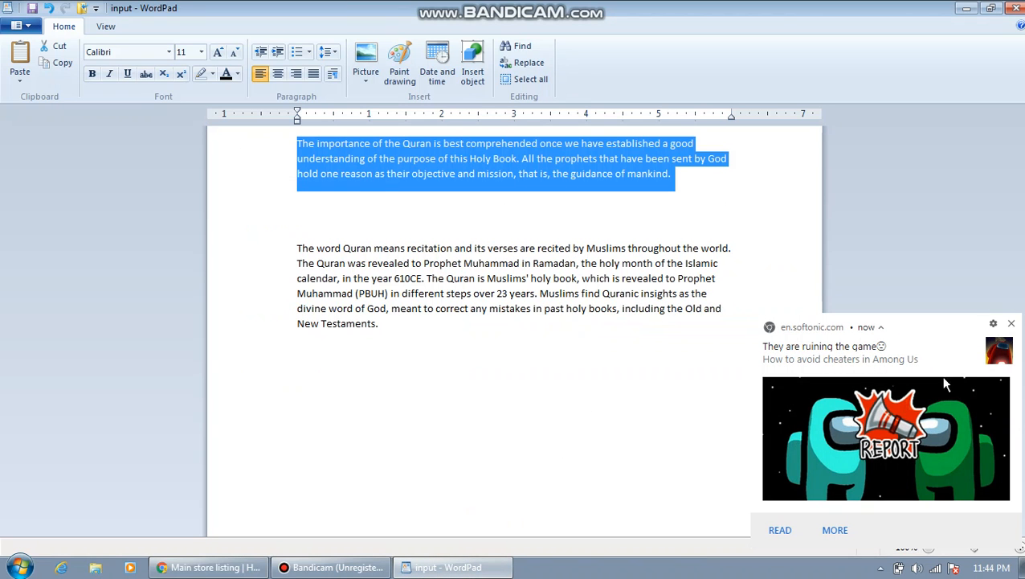
pyautogui.click(1011, 323)
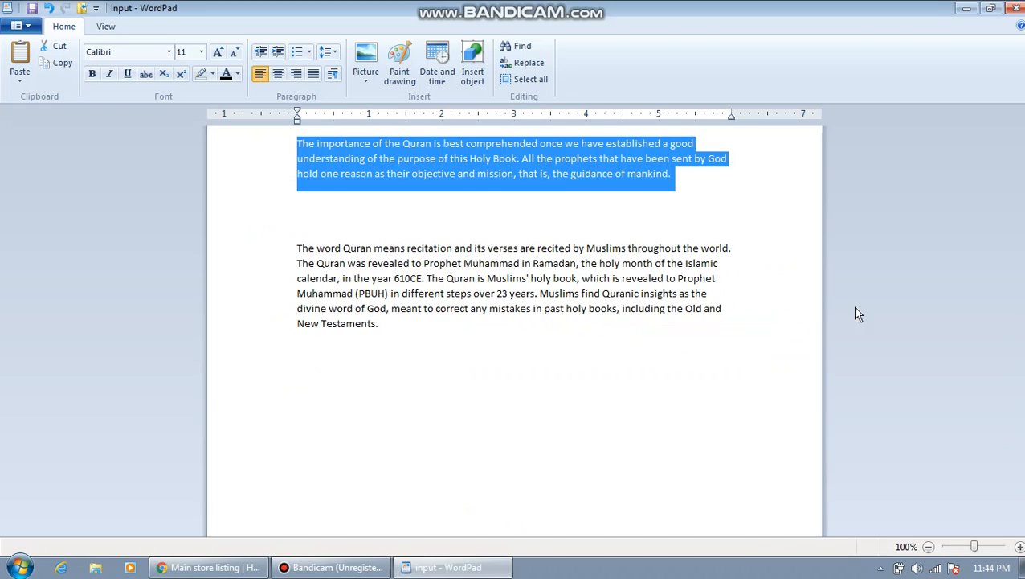
pyautogui.tripleClick(615, 293)
pyautogui.hotkey('ctrl', 'c')
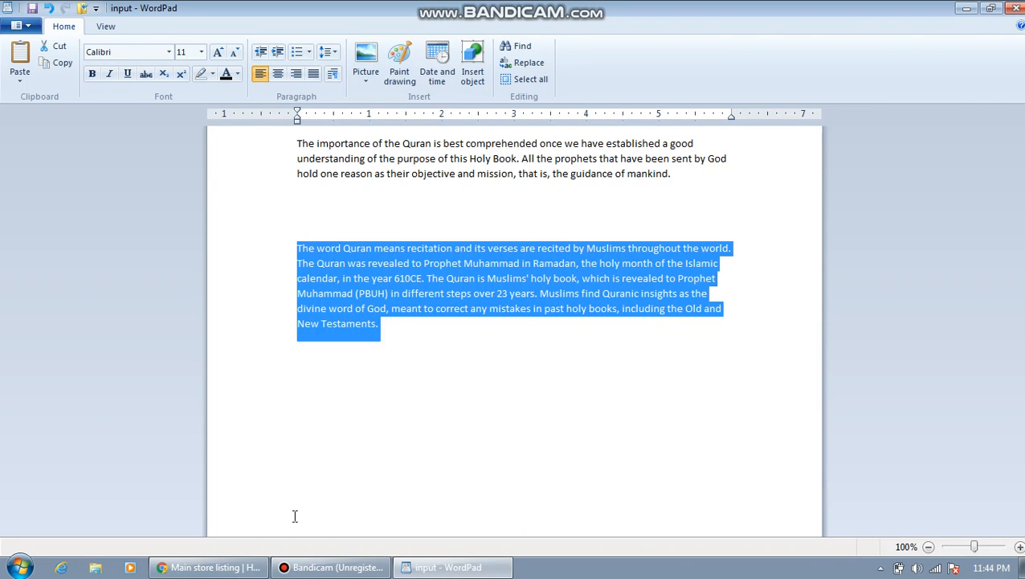
pyautogui.click(237, 570)
pyautogui.click(577, 439)
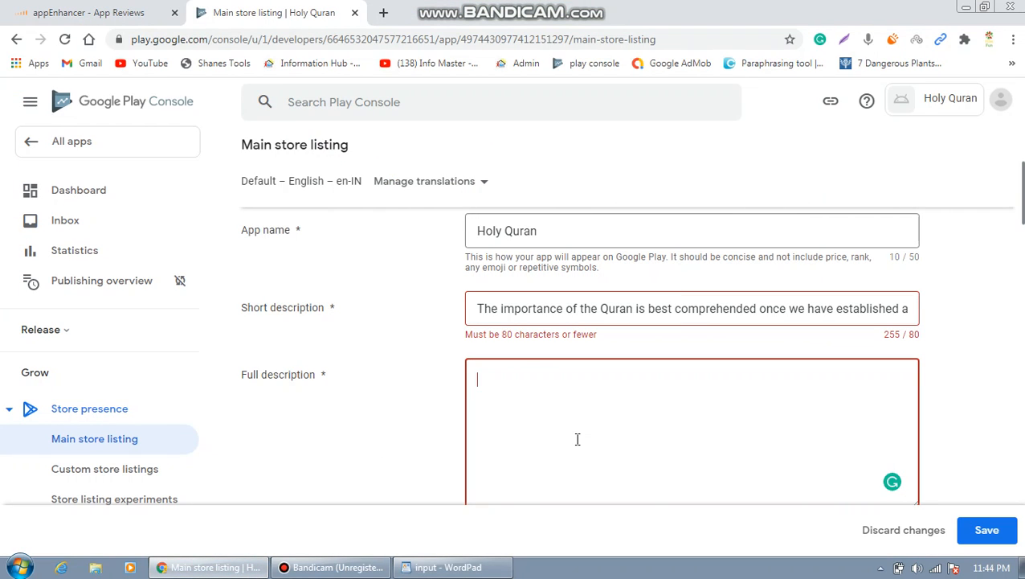
pyautogui.hotkey('ctrl', 'v')
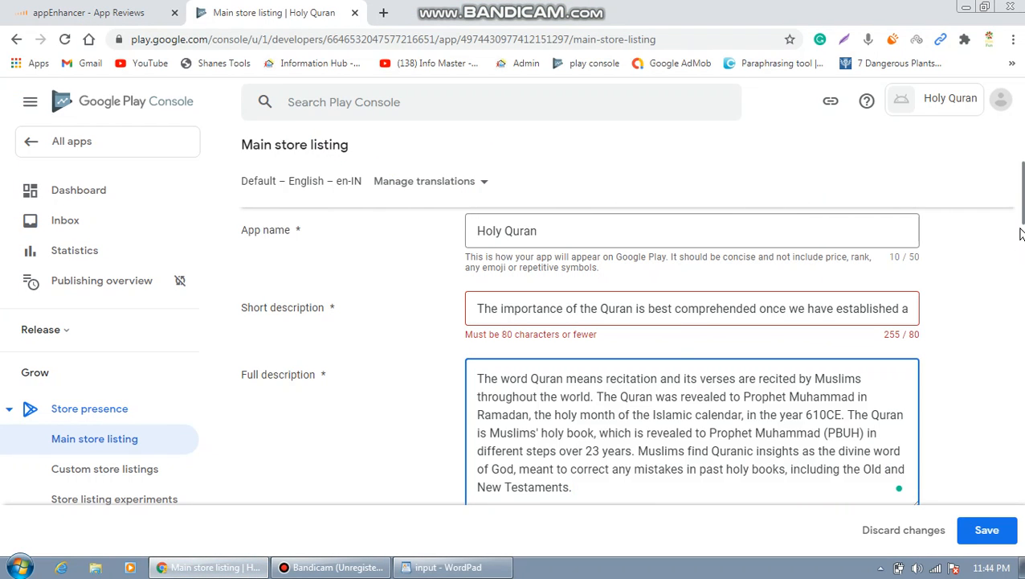
pyautogui.scroll(-4, 1023, 226)
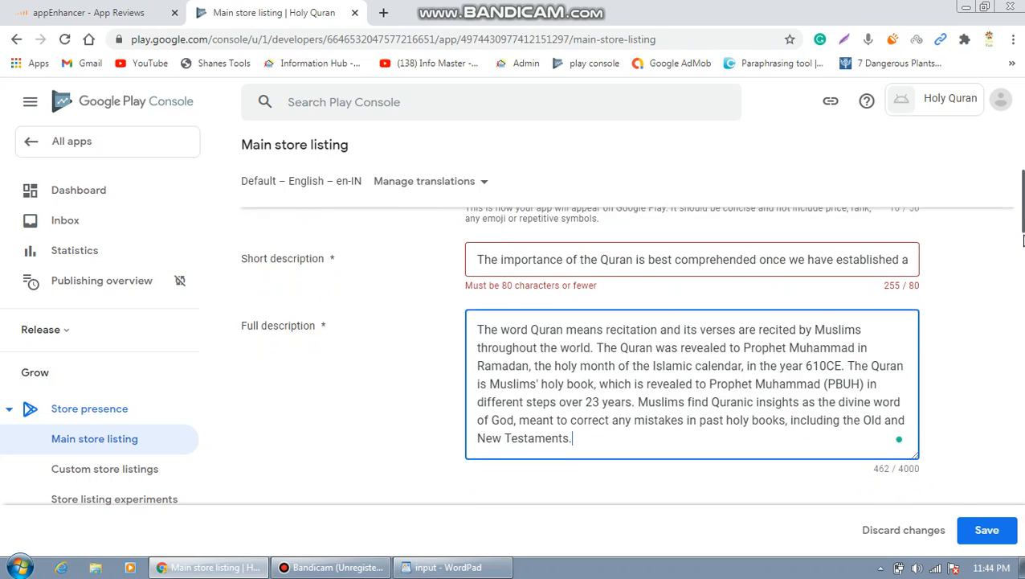
pyautogui.scroll(-2, 1023, 227)
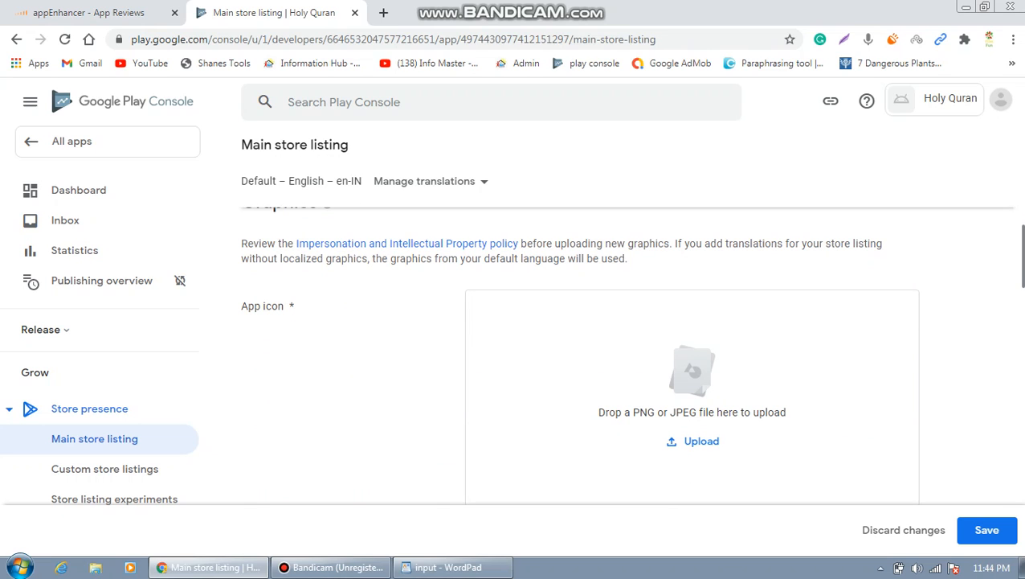
# Open the file picker from the App icon Upload box.
pyautogui.moveTo(1023, 279); pyautogui.dragTo(1023, 293)
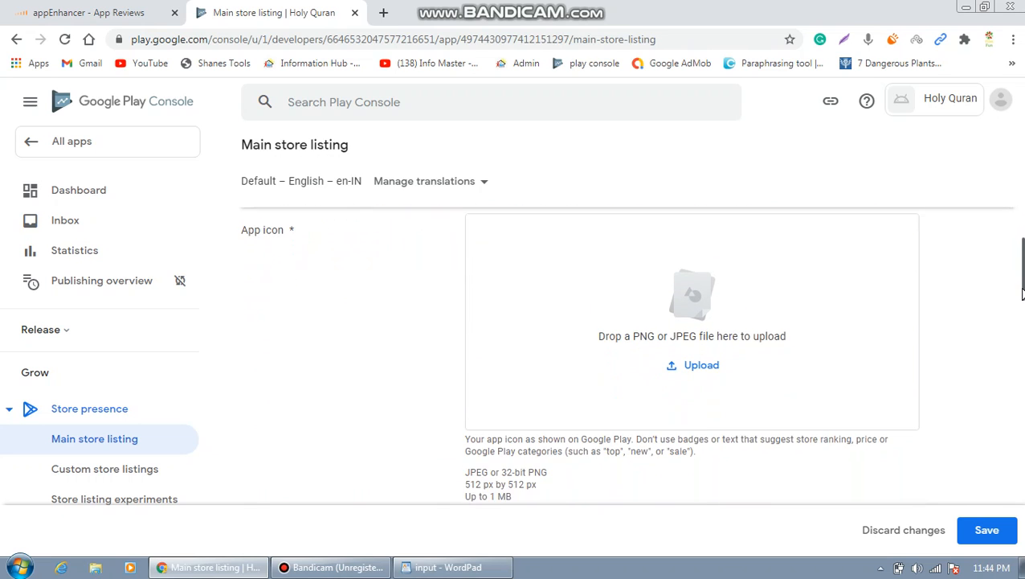
pyautogui.click(710, 370)
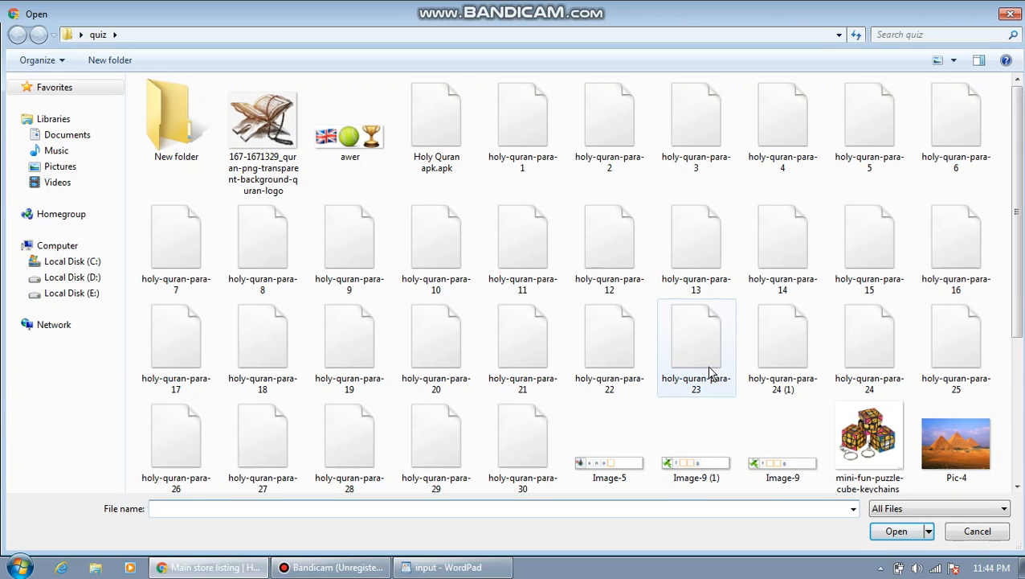
# Navigate to the Quran folder and choose the green Quran book image as the icon.
pyautogui.click(82, 35)
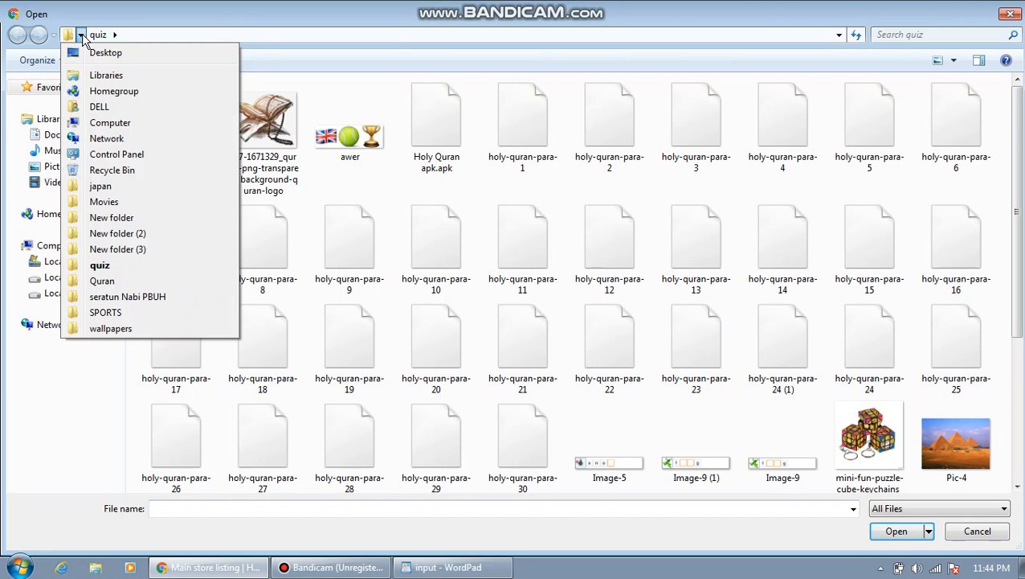
pyautogui.click(82, 35)
pyautogui.click(82, 36)
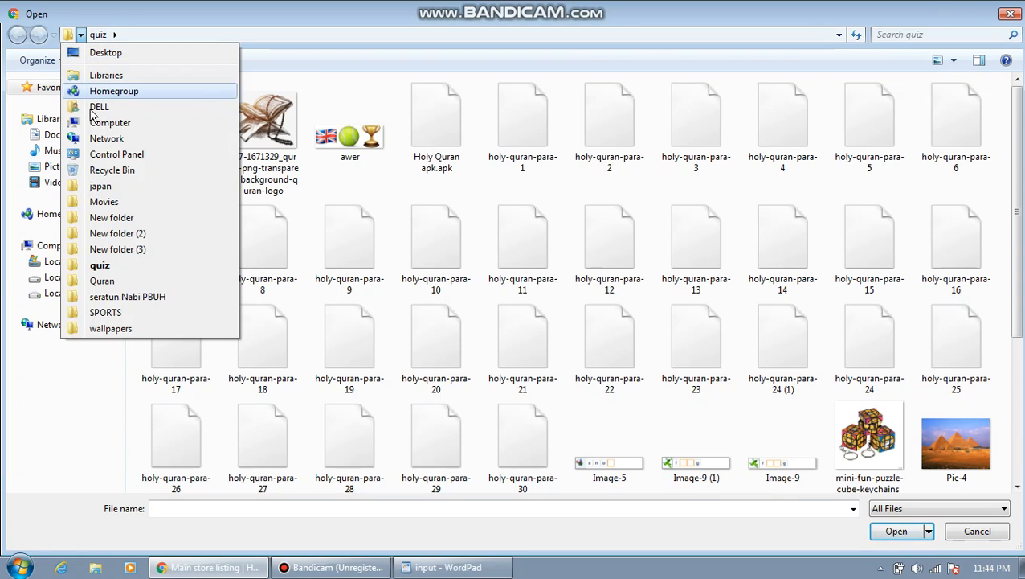
pyautogui.click(101, 283)
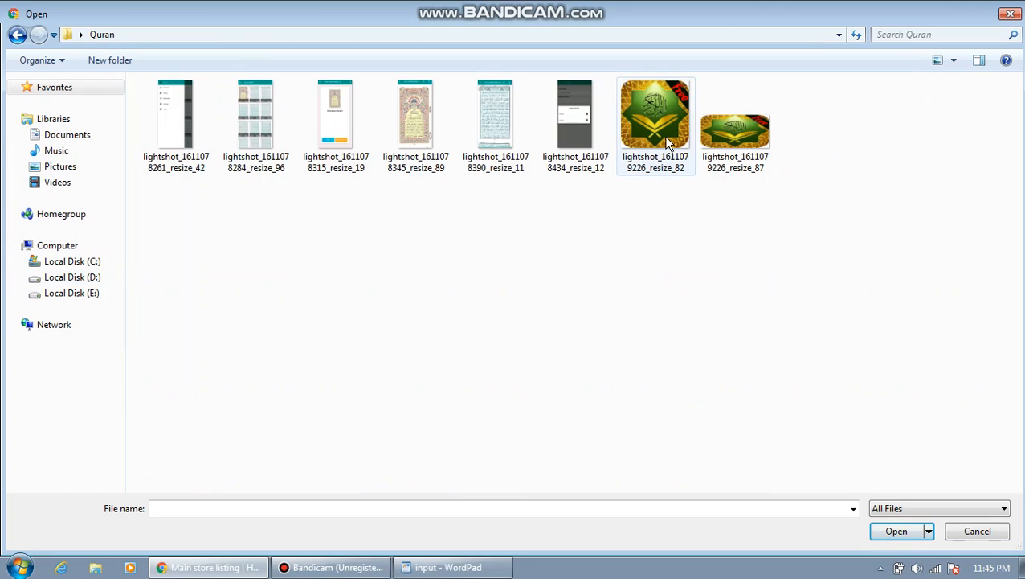
pyautogui.doubleClick(656, 114)
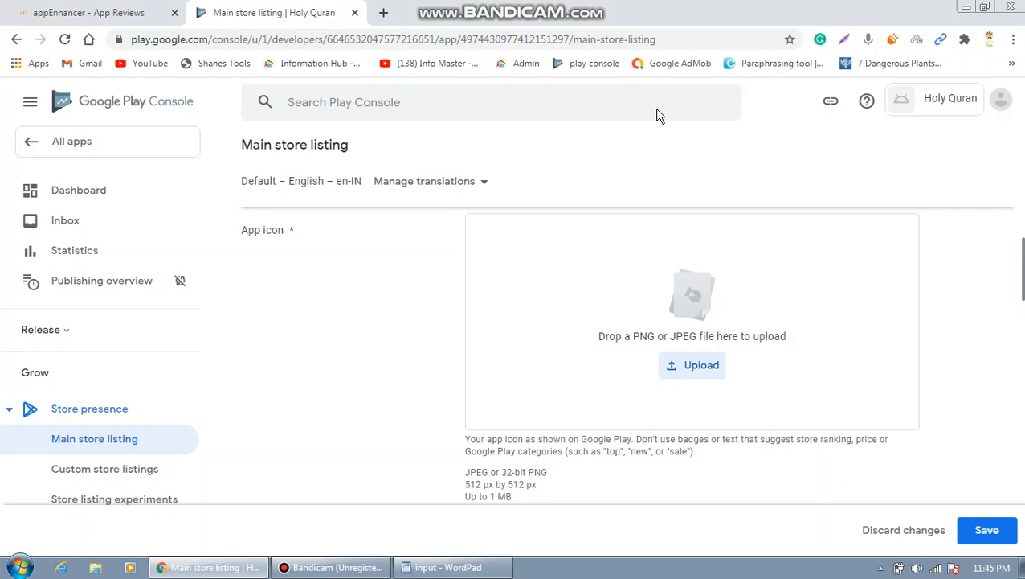
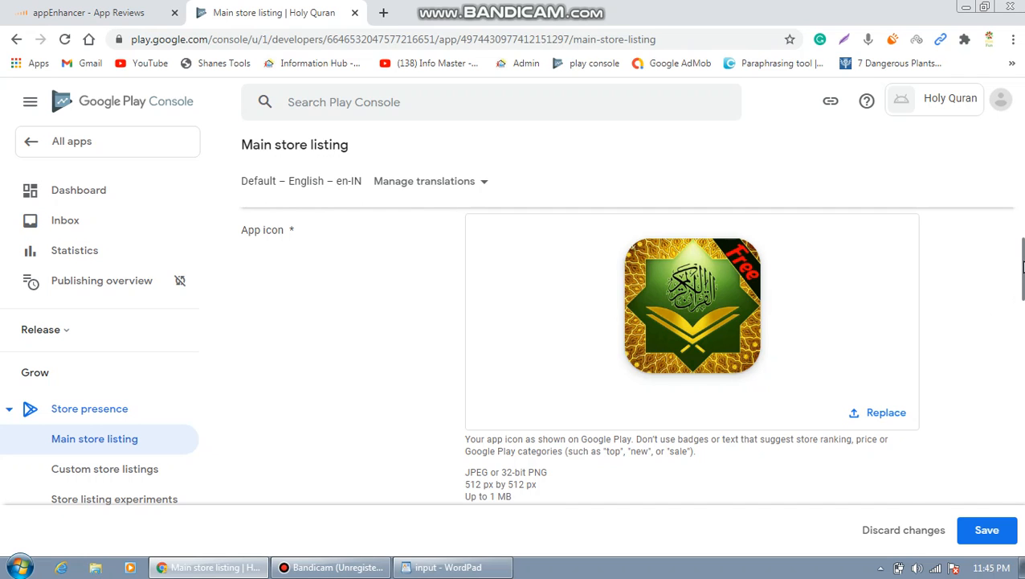
pyautogui.scroll(-3, 1023, 267)
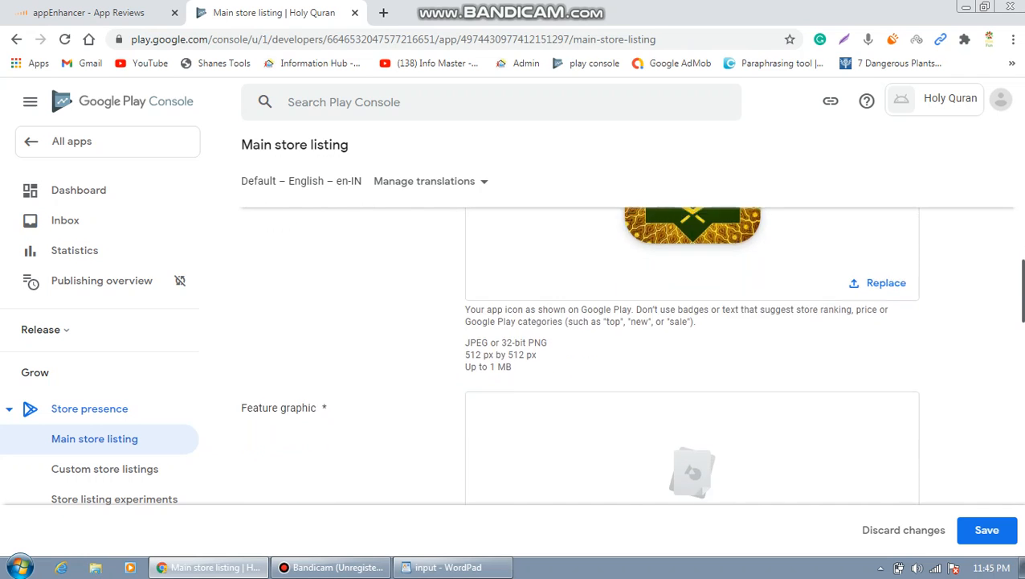
pyautogui.scroll(-1, 578, 357)
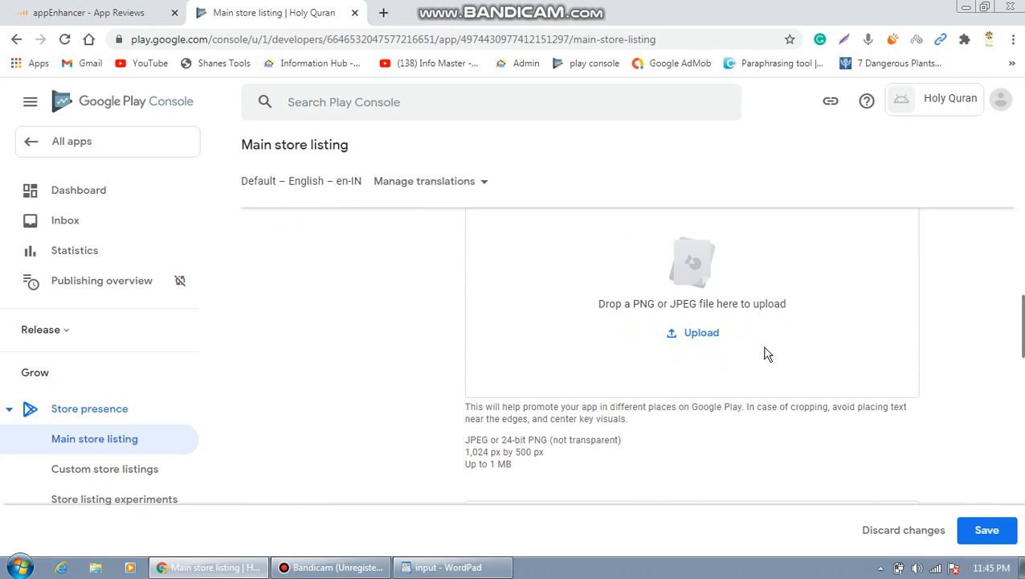
pyautogui.click(703, 341)
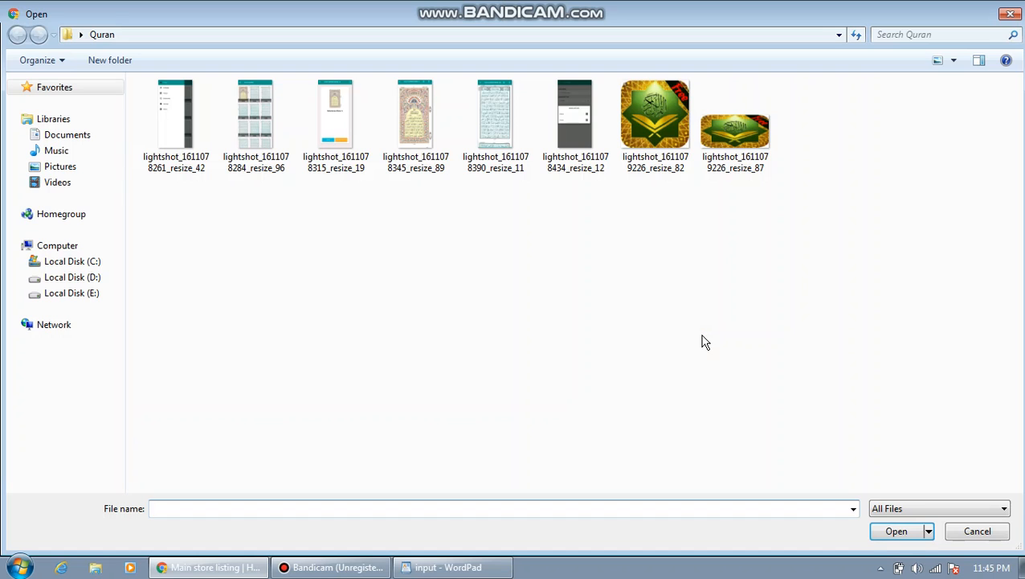
pyautogui.doubleClick(734, 132)
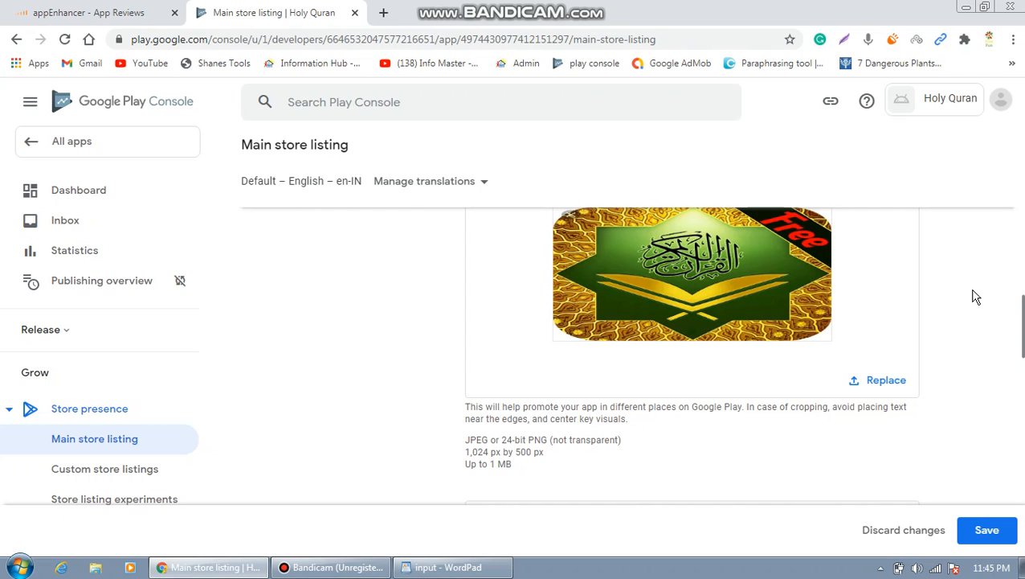
pyautogui.moveTo(1022, 325); pyautogui.dragTo(1022, 380)
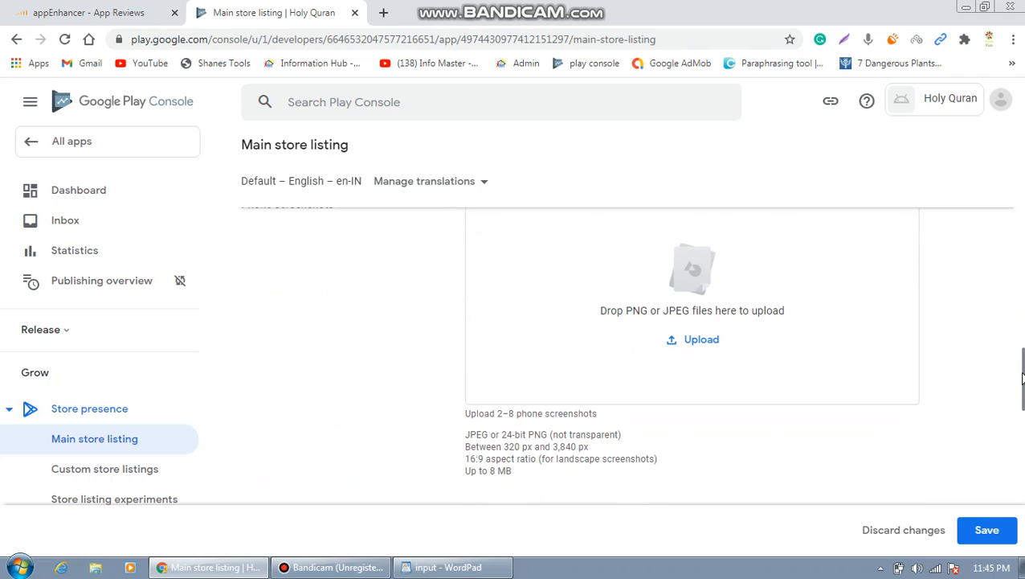
# Upload the menu screen, Holy Quran (Para 1) screen and ornate Quran page as phone screenshots.
pyautogui.click(701, 340)
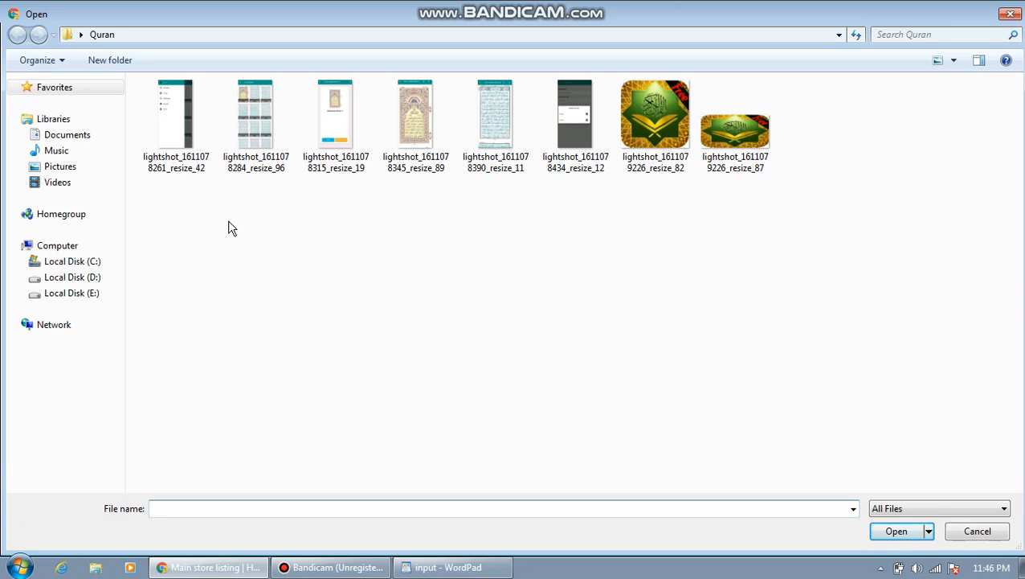
pyautogui.doubleClick(177, 116)
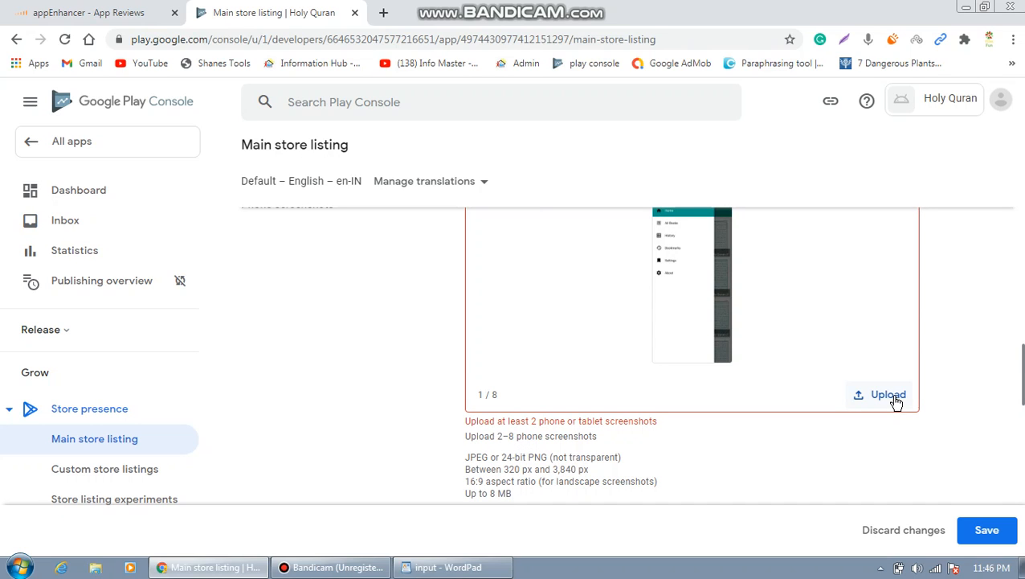
pyautogui.click(897, 402)
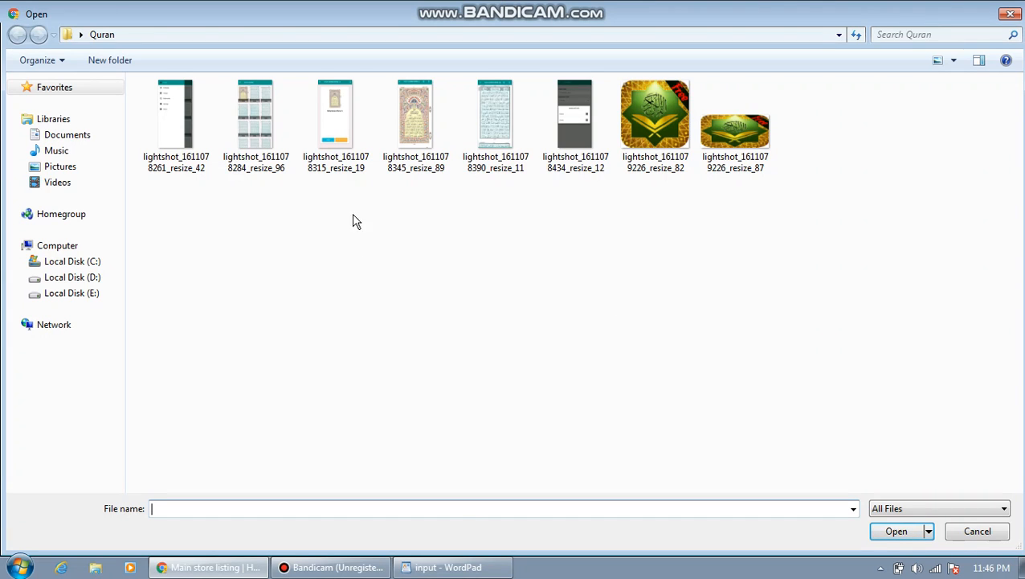
pyautogui.doubleClick(338, 129)
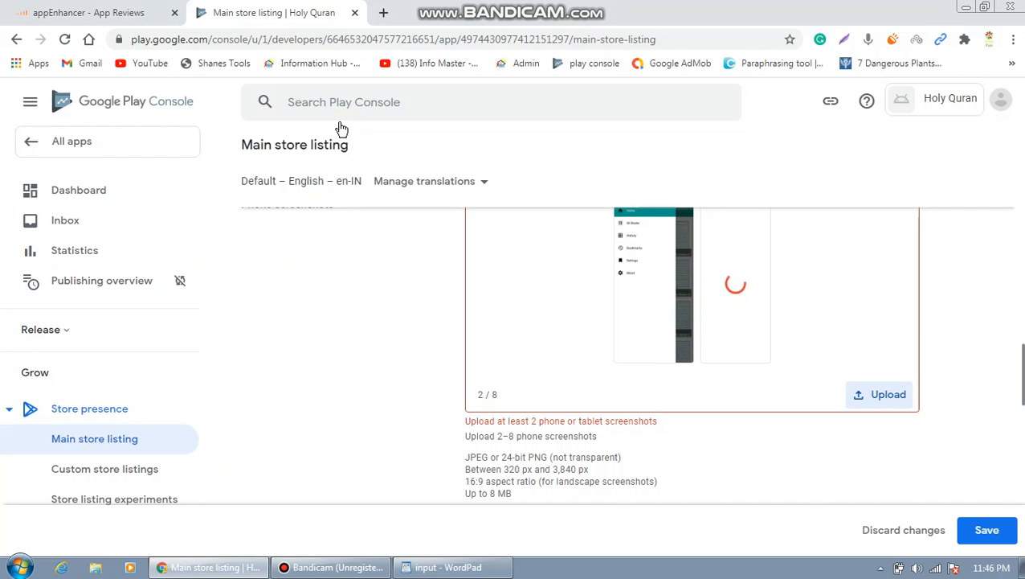
pyautogui.click(889, 396)
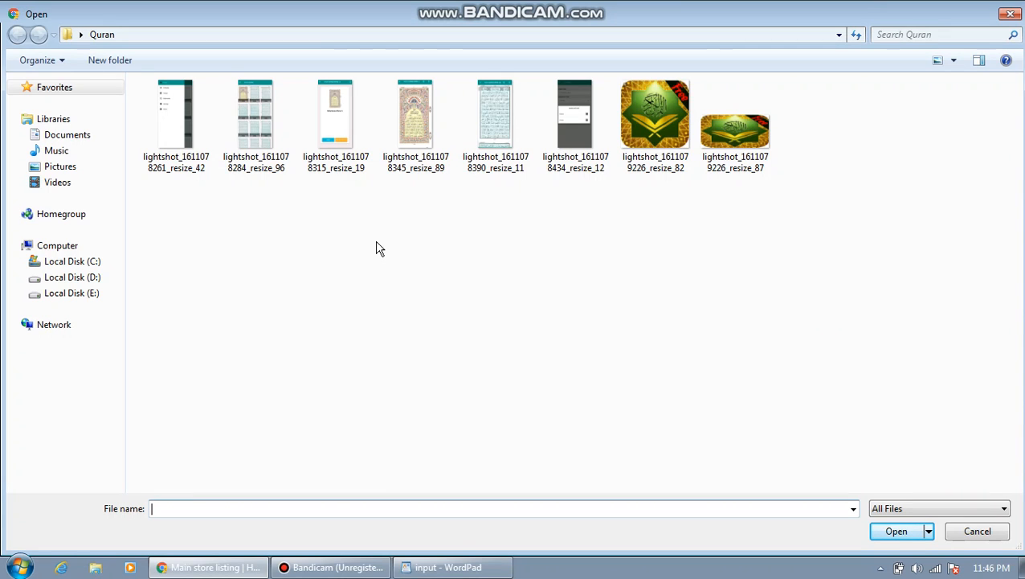
pyautogui.doubleClick(415, 120)
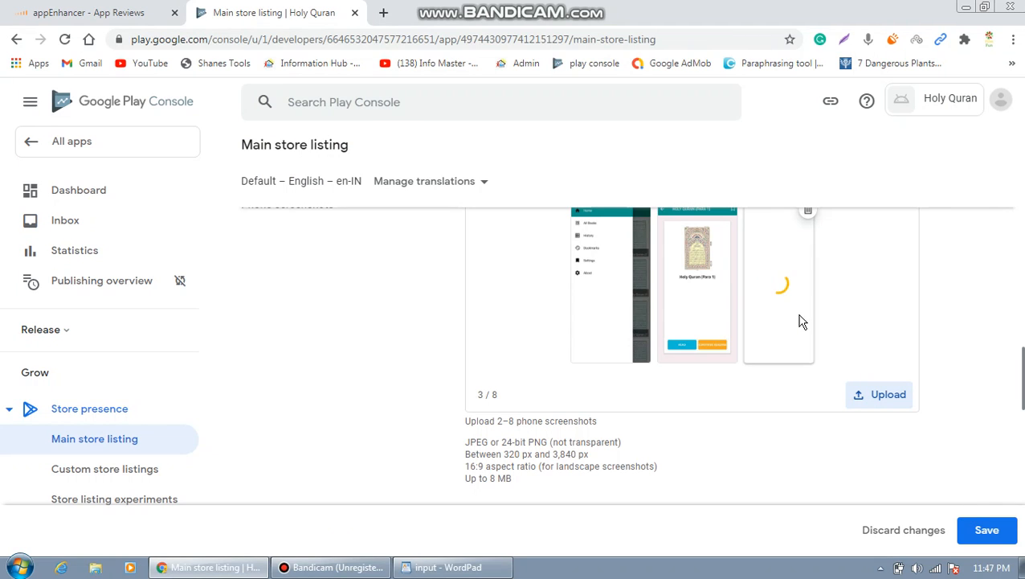
# Upload the grid-of-pages phone screenshot and move it into second position.
pyautogui.click(879, 395)
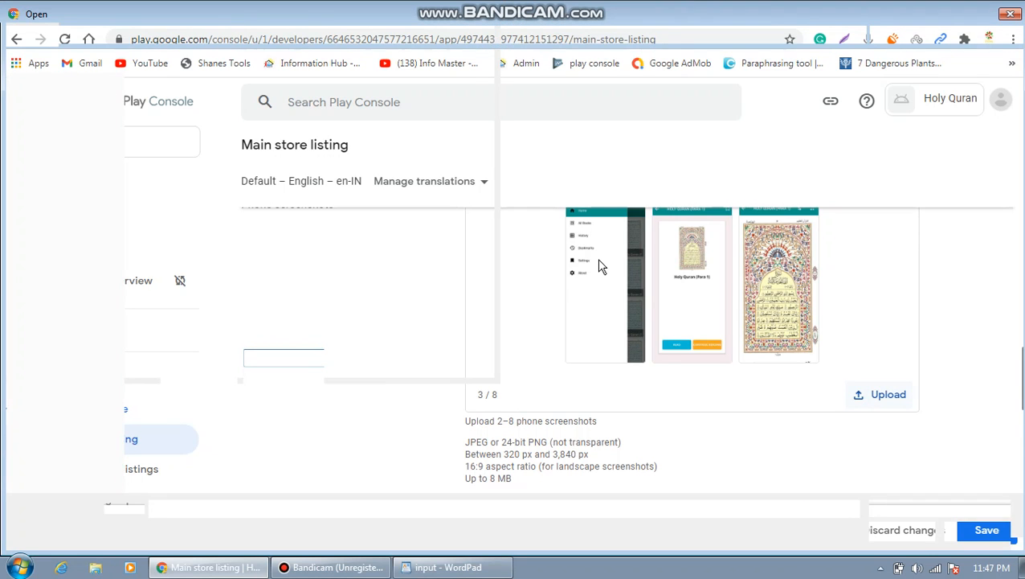
pyautogui.click(264, 117)
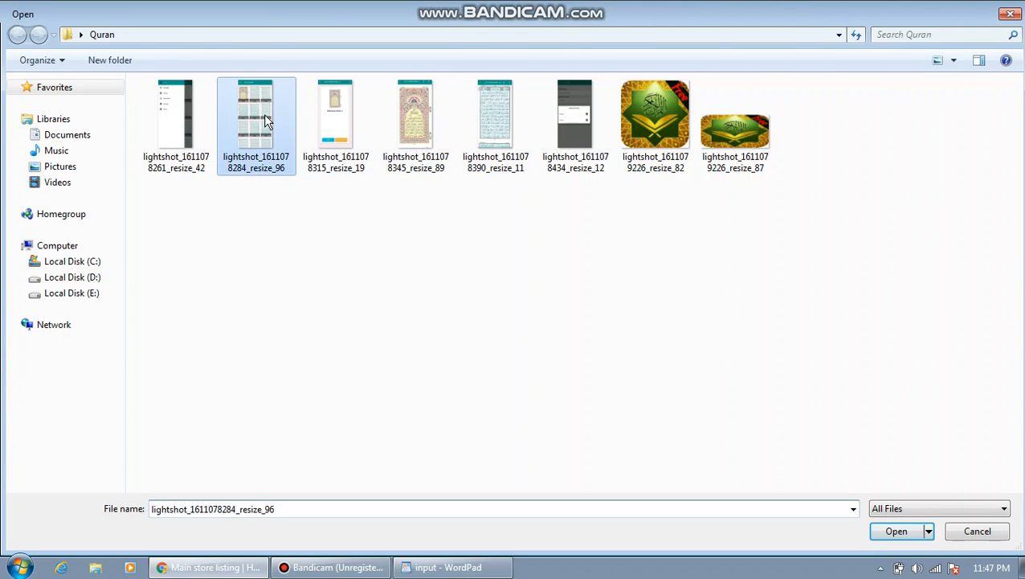
pyautogui.doubleClick(264, 114)
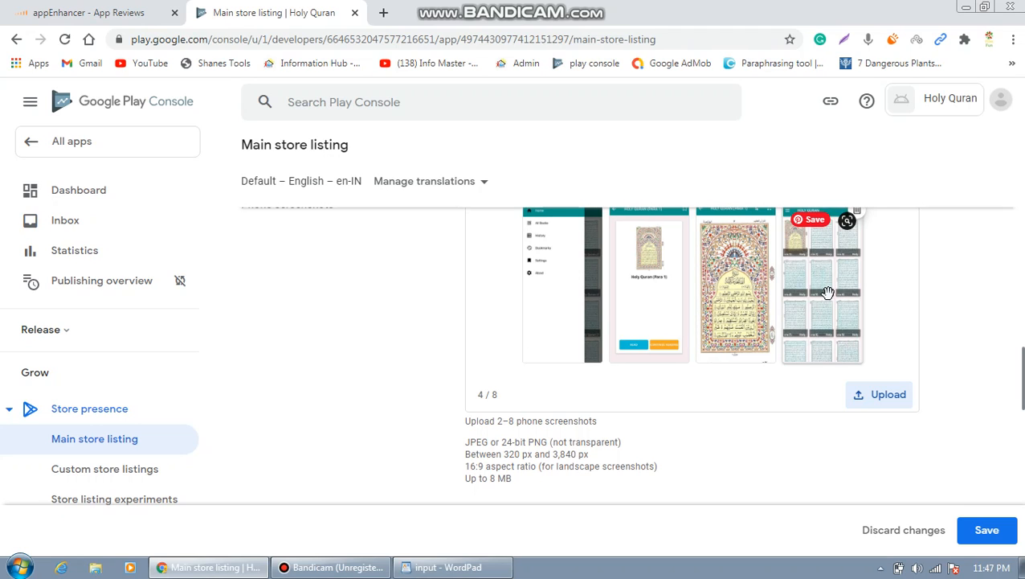
pyautogui.moveTo(820, 292); pyautogui.dragTo(627, 291)
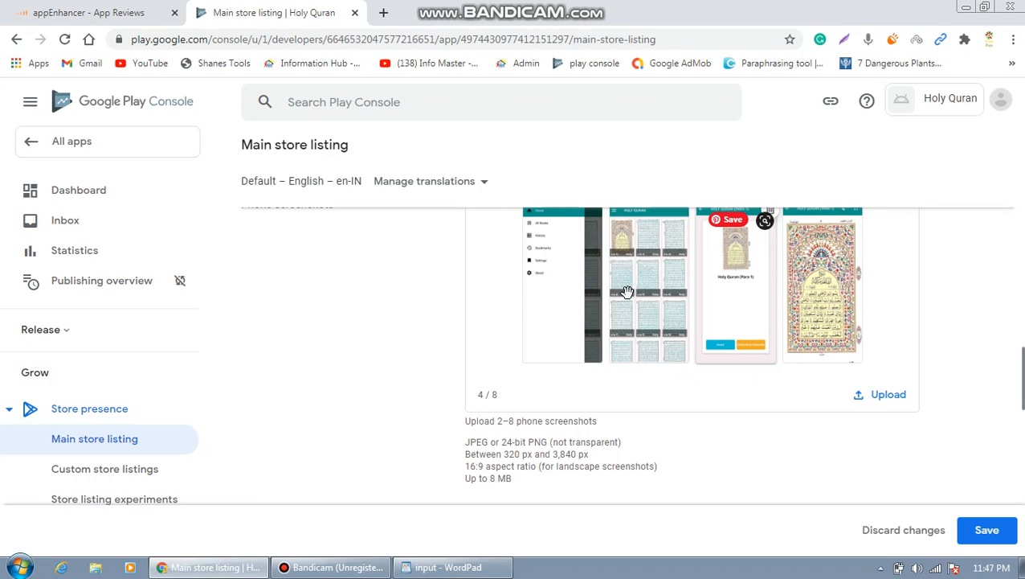
# Add the Quran text page and dark settings screen as the fifth and sixth phone screenshots.
pyautogui.click(888, 395)
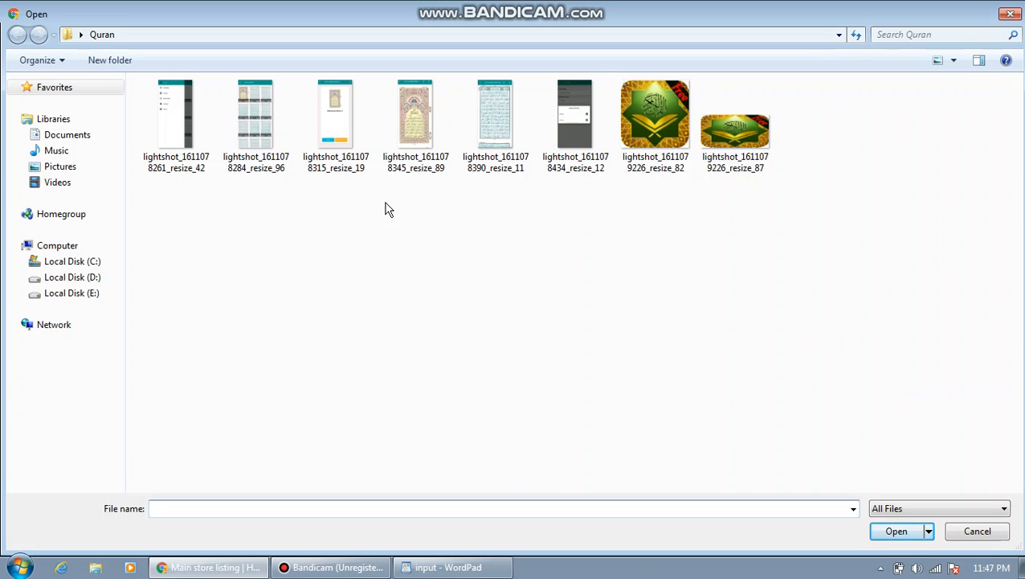
pyautogui.doubleClick(504, 127)
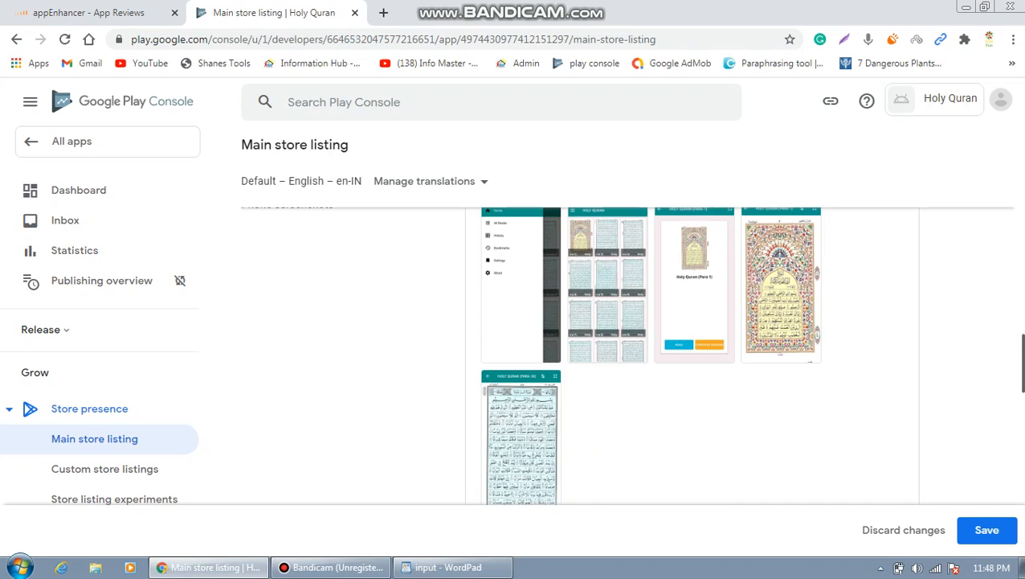
pyautogui.scroll(-3, 902, 390)
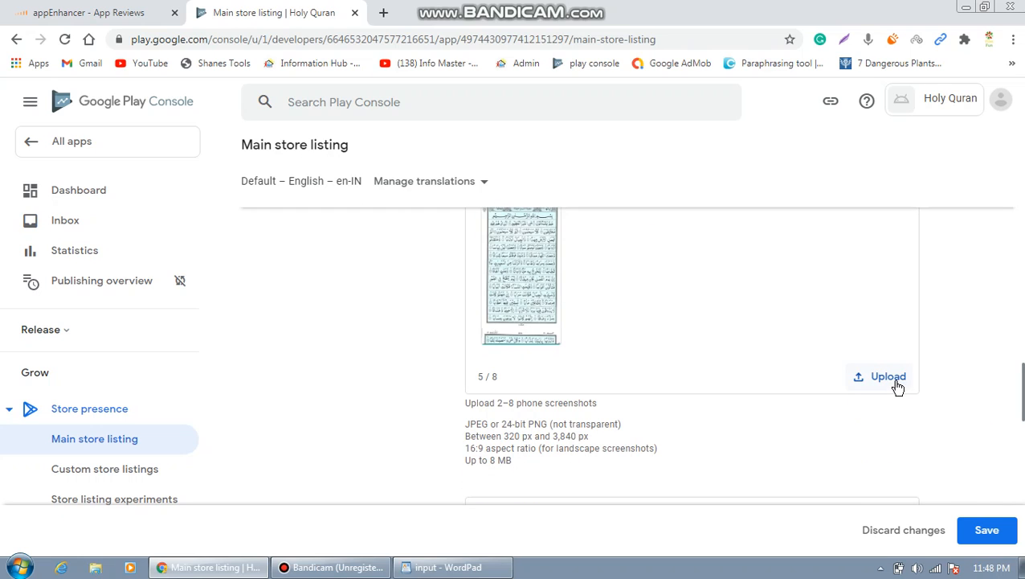
pyautogui.click(898, 382)
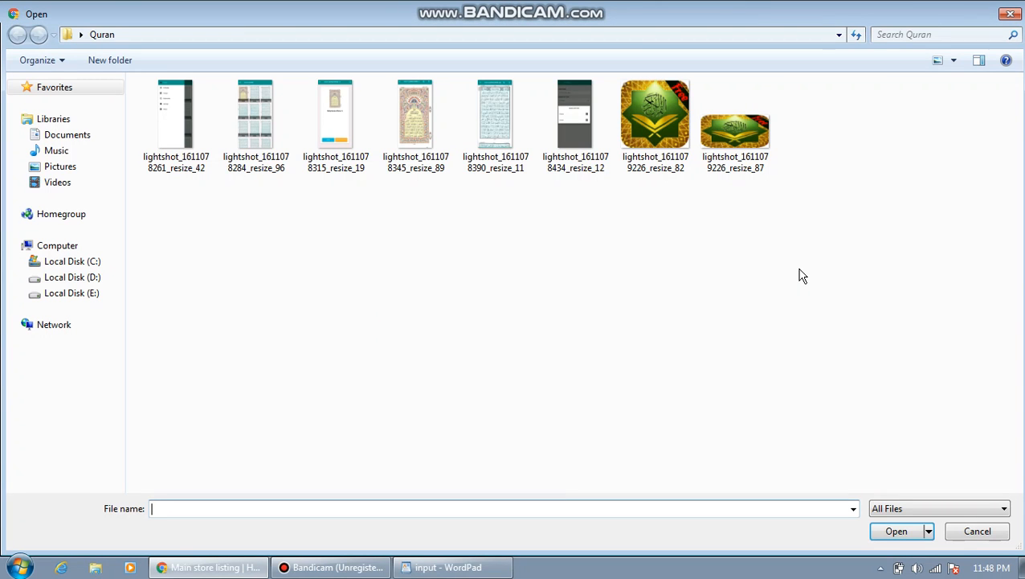
pyautogui.doubleClick(578, 130)
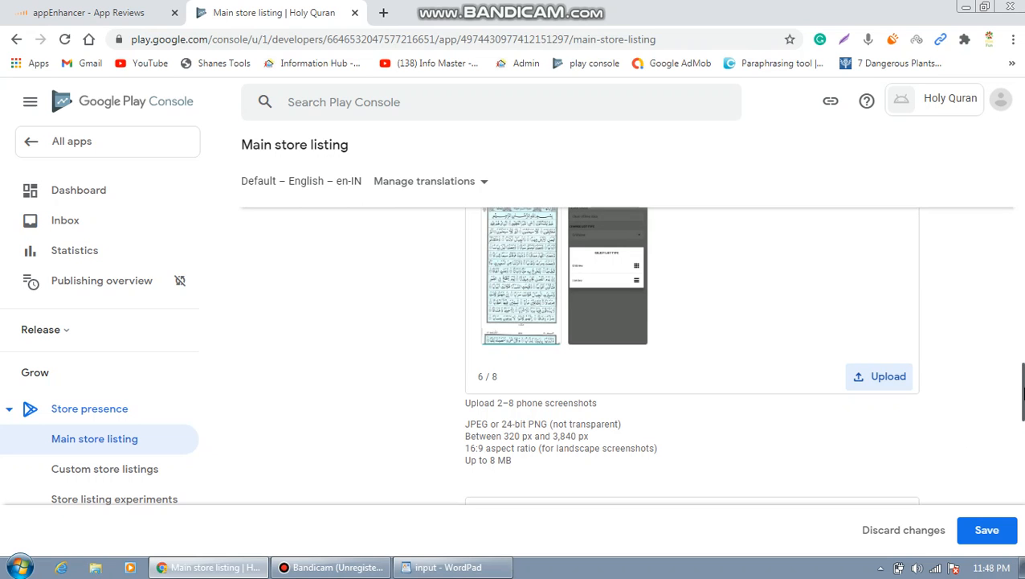
pyautogui.moveTo(1024, 392); pyautogui.dragTo(1024, 451)
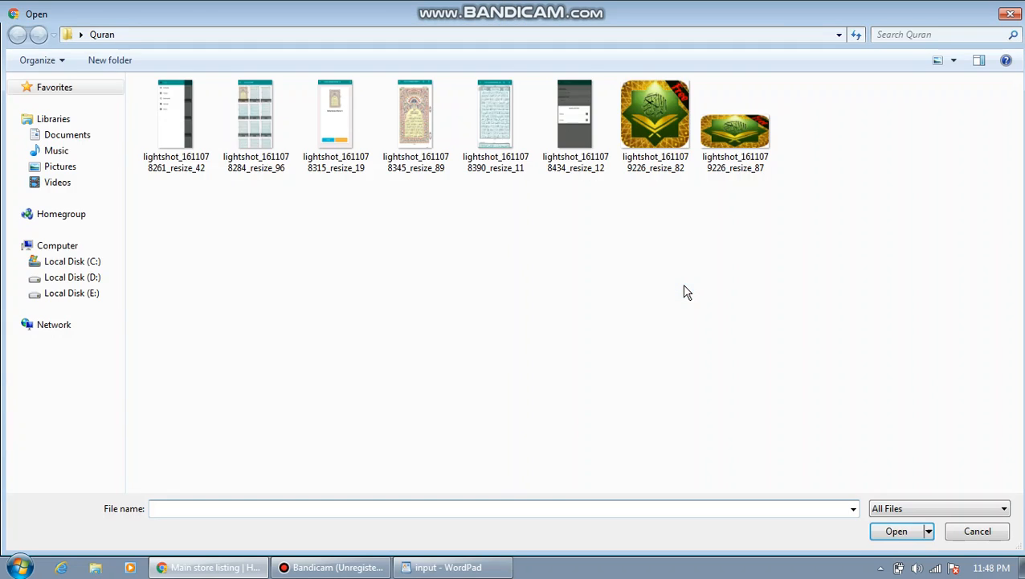
# Add the menu, grid-of-pages and Holy Quran (Para 1) screens as 7-inch tablet screenshots.
pyautogui.doubleClick(185, 131)
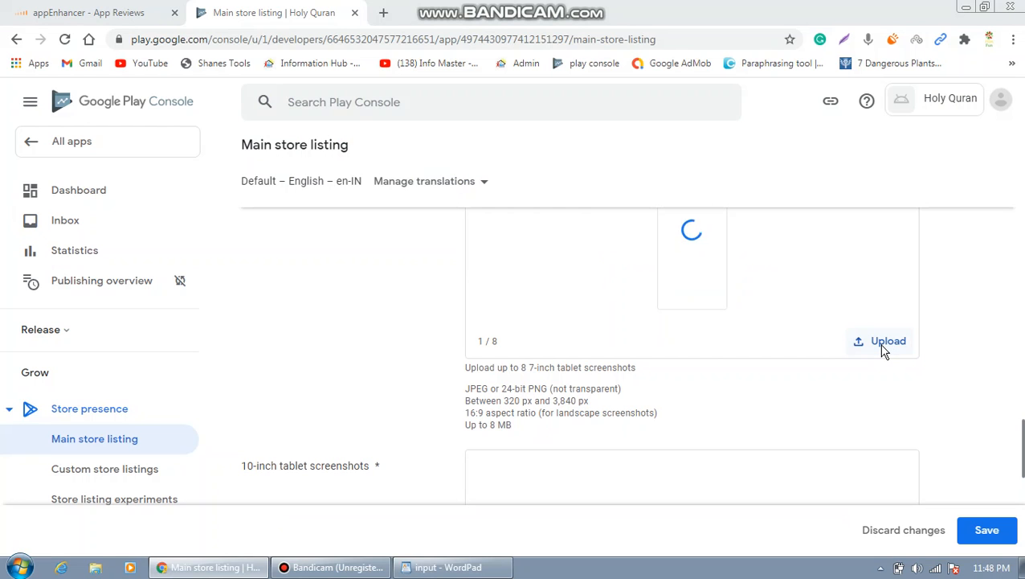
pyautogui.click(884, 345)
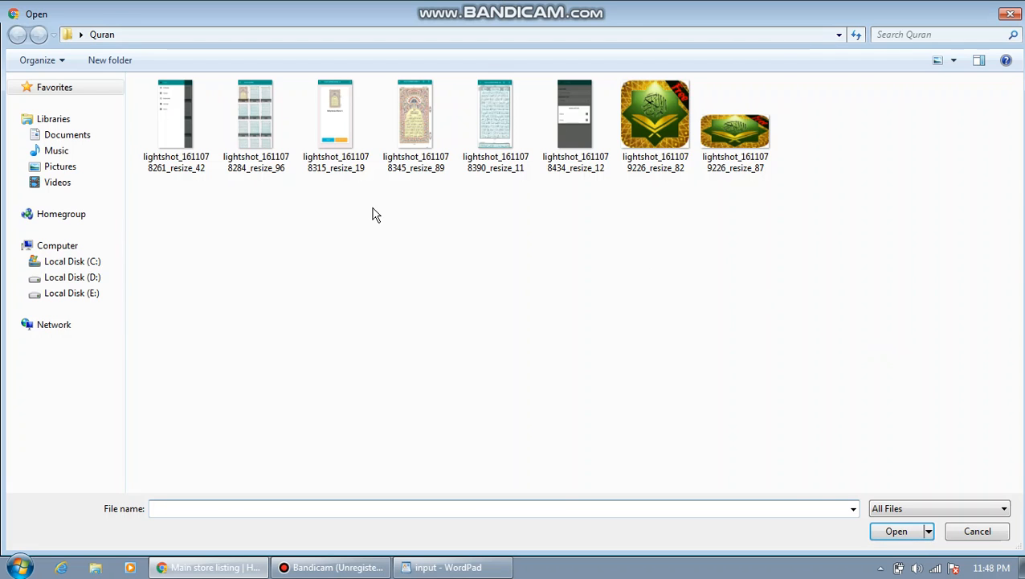
pyautogui.doubleClick(263, 133)
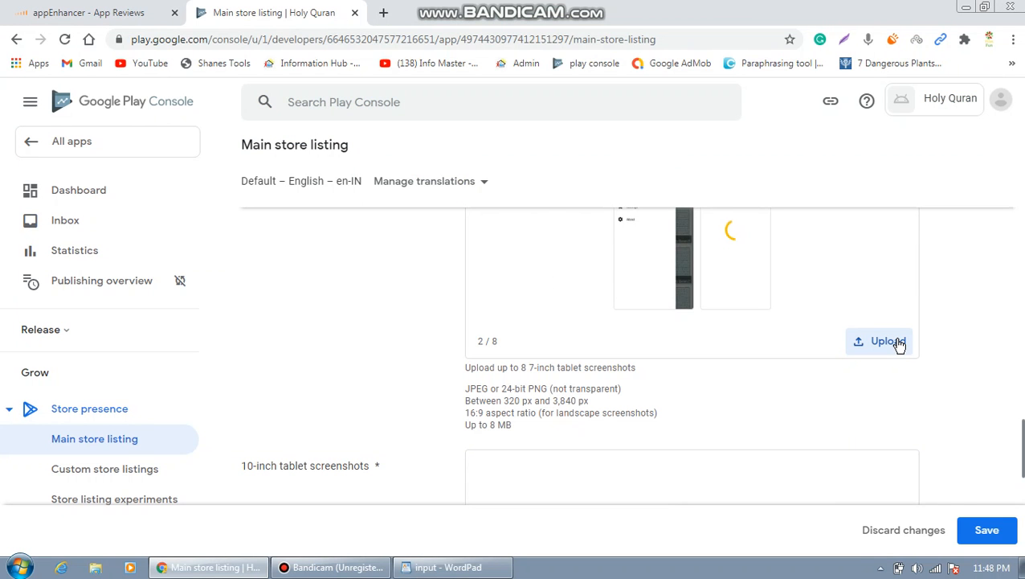
pyautogui.click(899, 344)
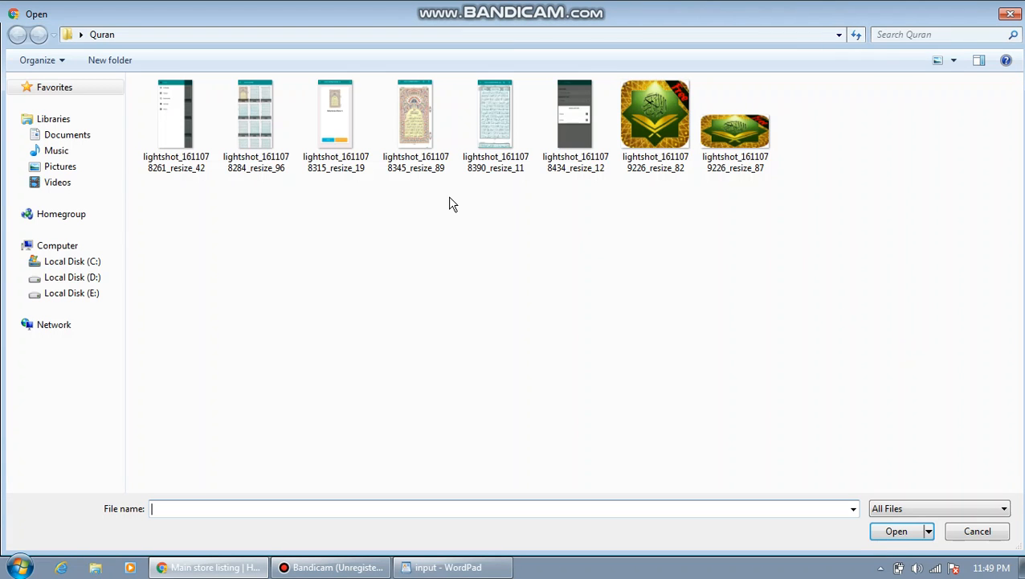
pyautogui.doubleClick(335, 121)
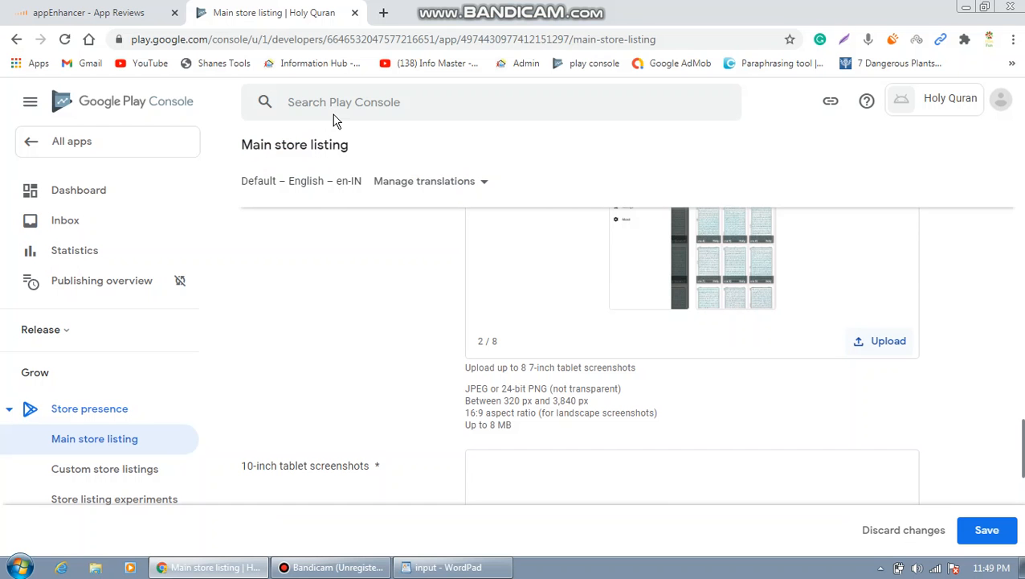
pyautogui.click(896, 344)
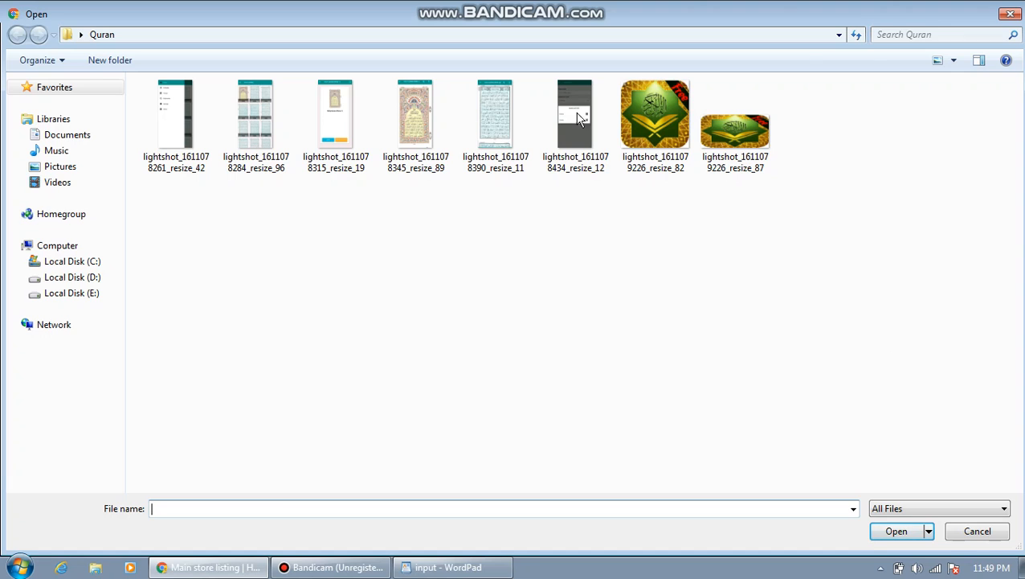
pyautogui.click(1012, 15)
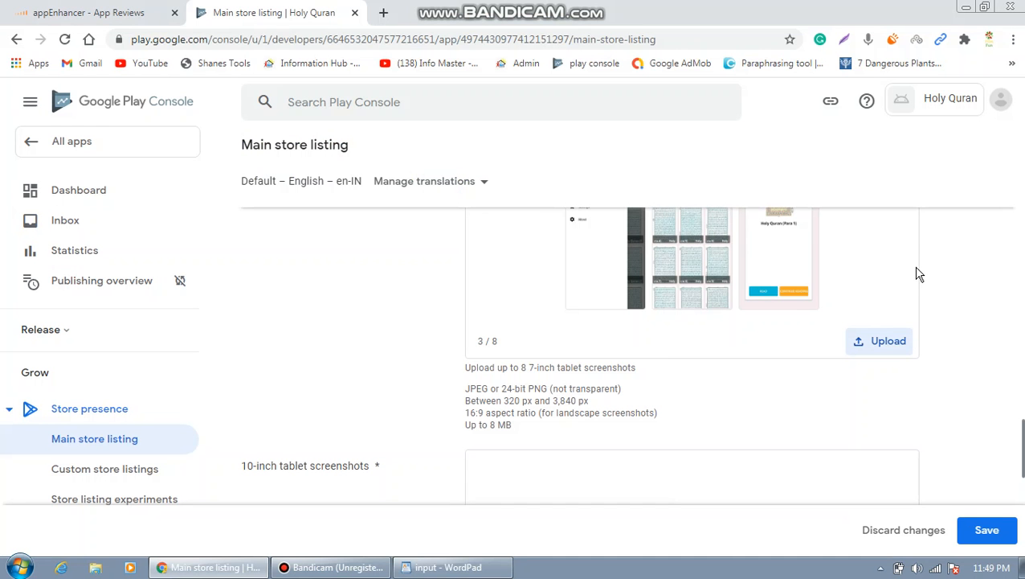
pyautogui.click(899, 346)
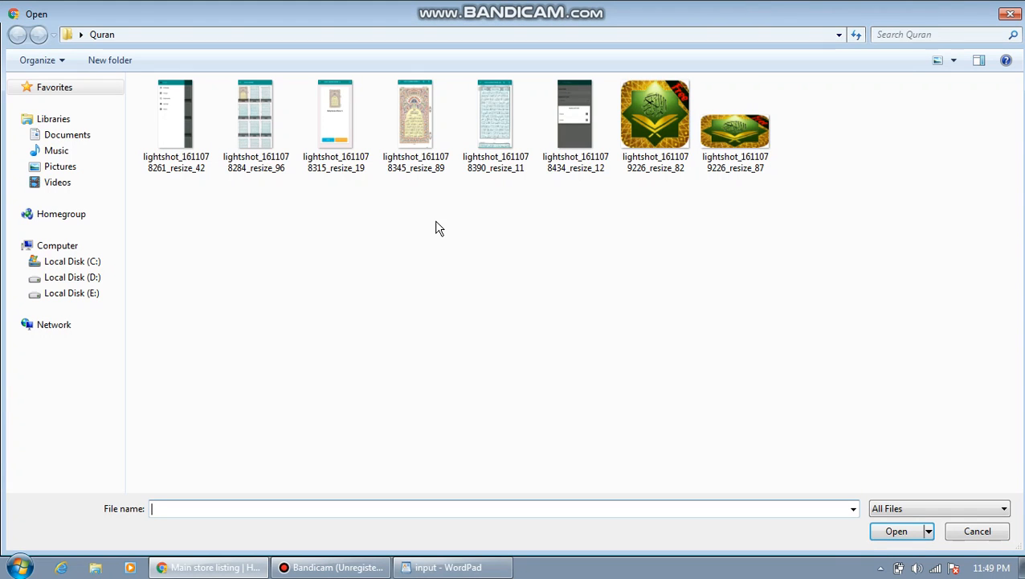
pyautogui.doubleClick(423, 112)
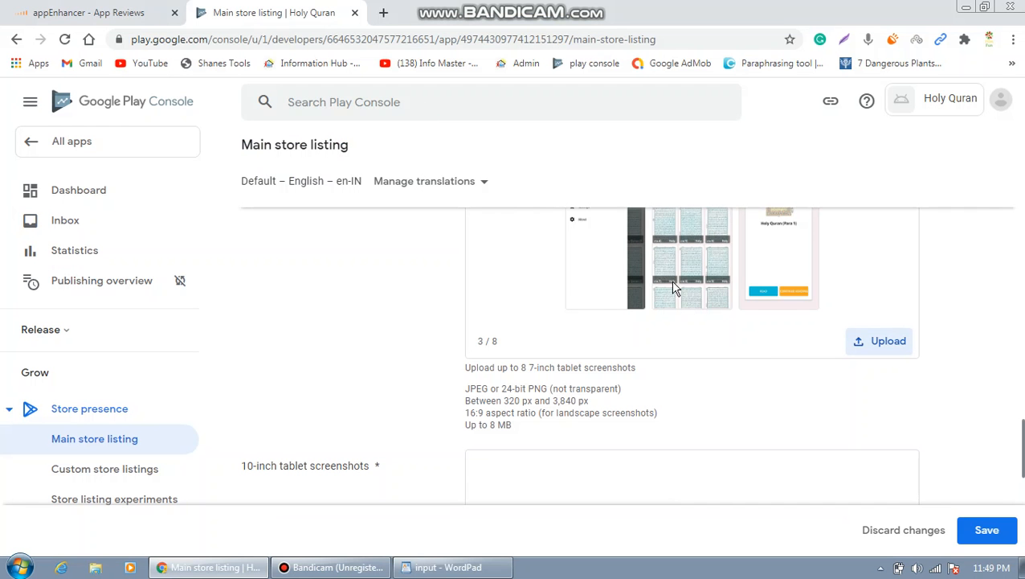
pyautogui.click(892, 344)
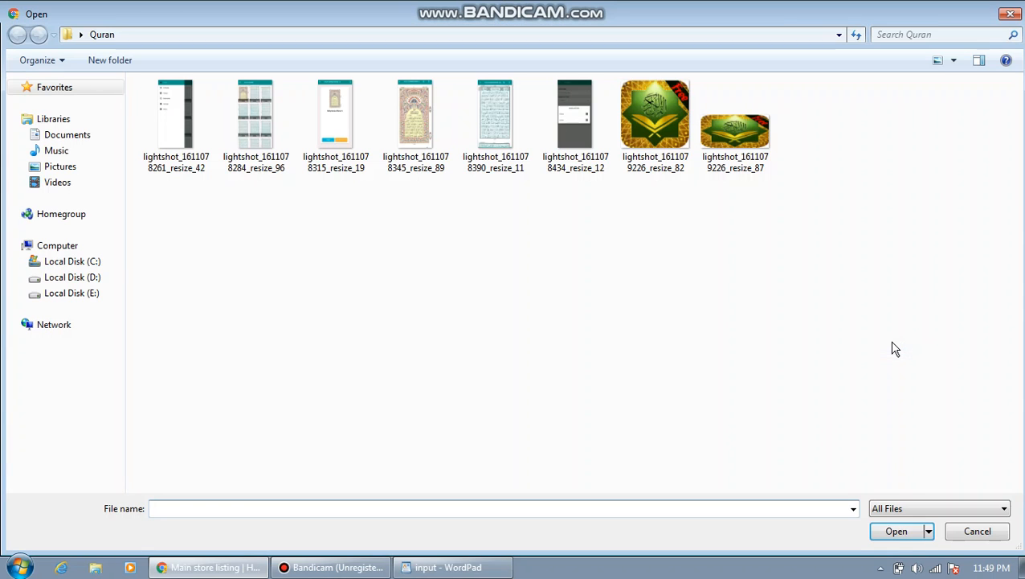
pyautogui.click(494, 118)
pyautogui.doubleClick(494, 118)
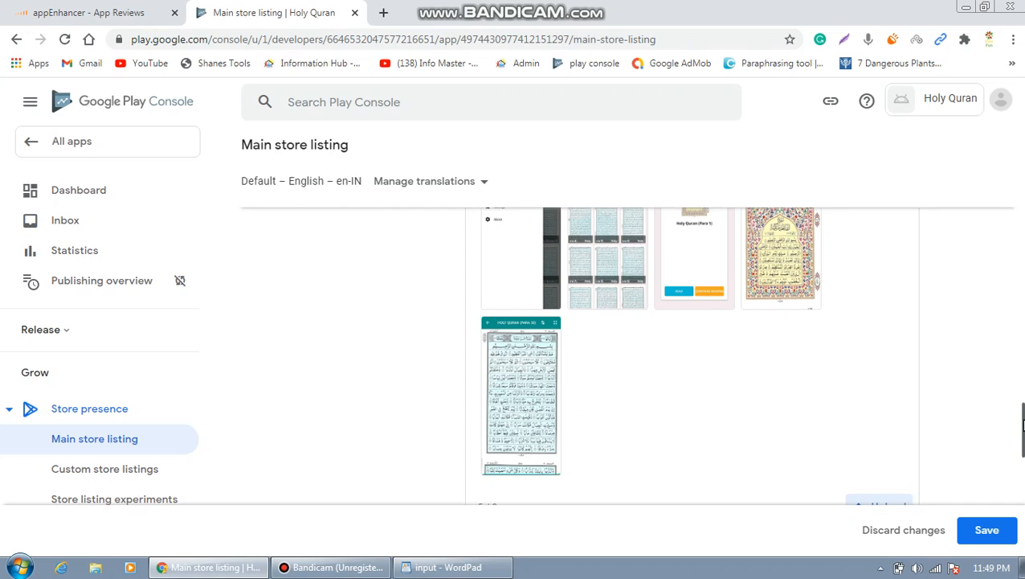
pyautogui.scroll(-2, 1023, 426)
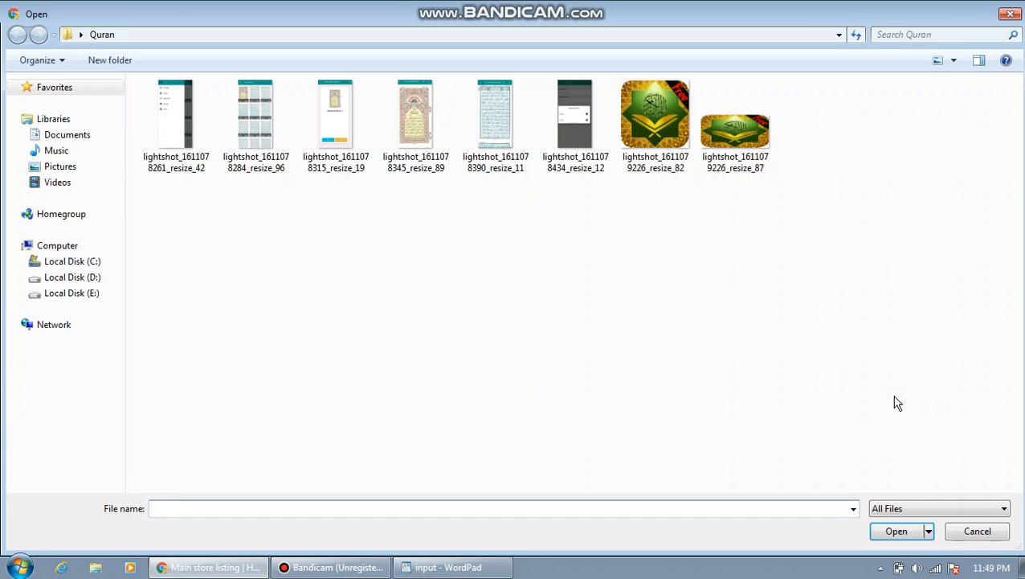
pyautogui.doubleClick(579, 117)
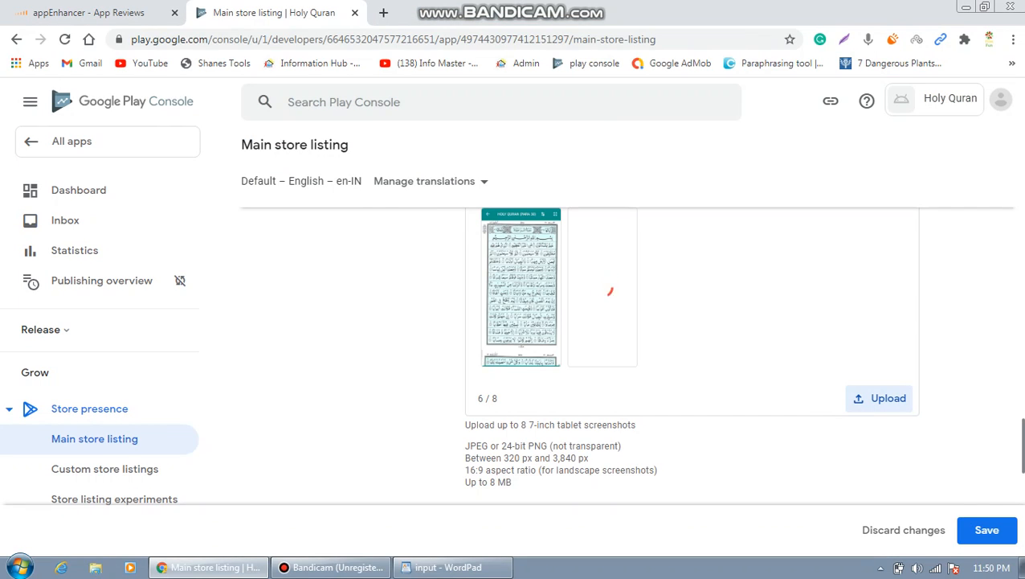
pyautogui.scroll(-3, 1023, 446)
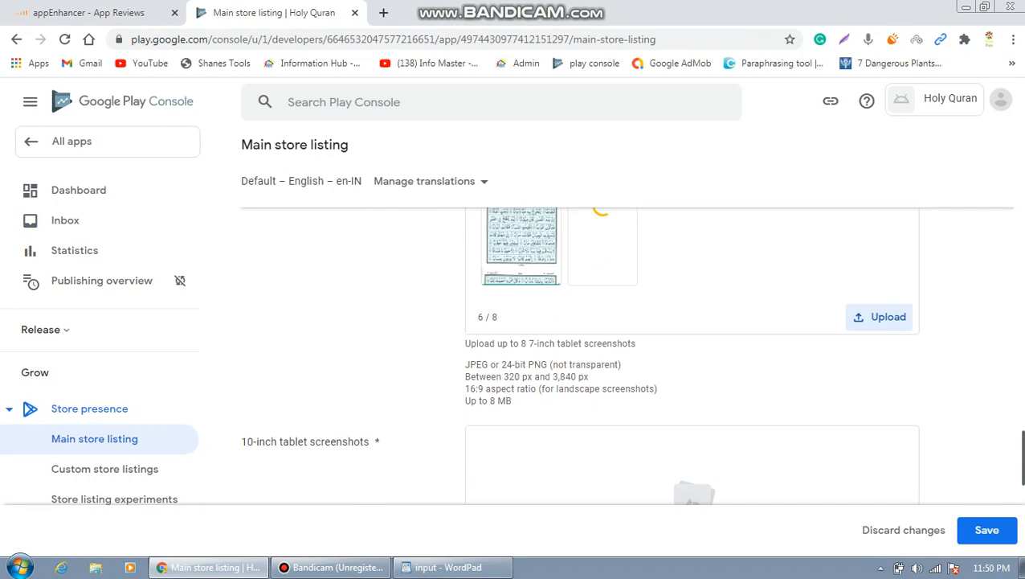
pyautogui.moveTo(1024, 477)
pyautogui.mouseDown()
pyautogui.moveTo(1024, 431)
pyautogui.moveTo(1023, 487)
pyautogui.mouseUp()
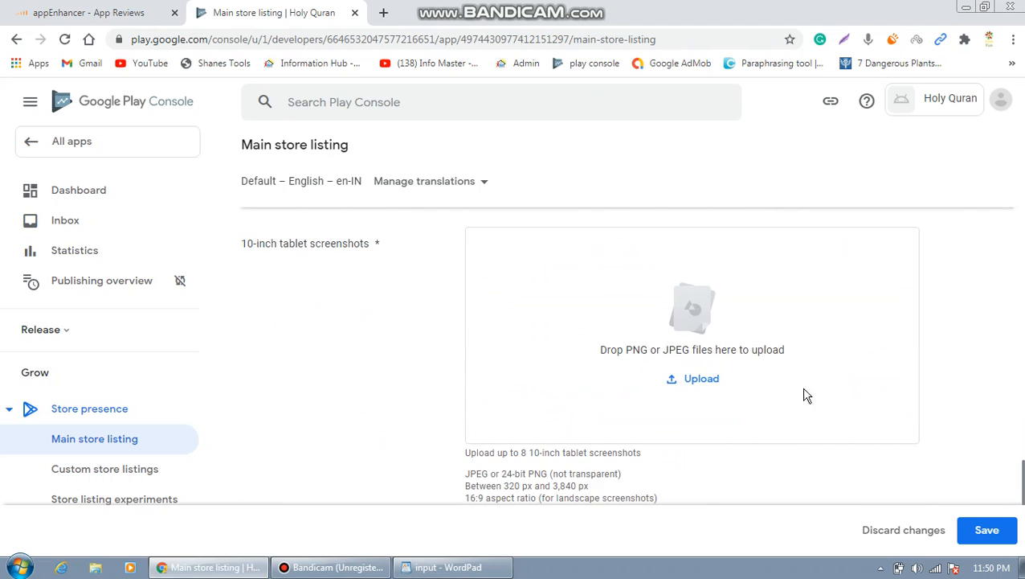
pyautogui.click(701, 381)
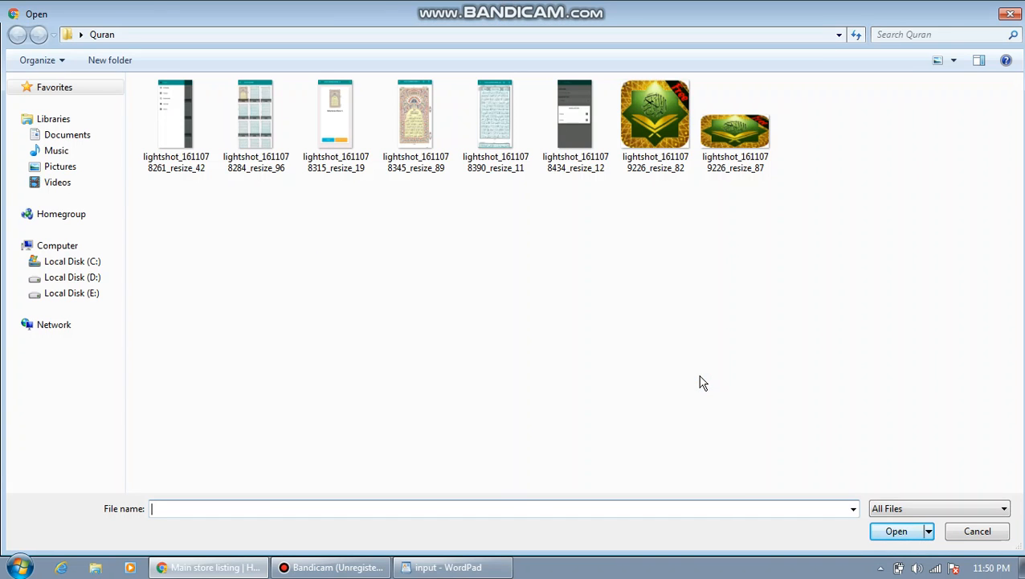
pyautogui.doubleClick(181, 124)
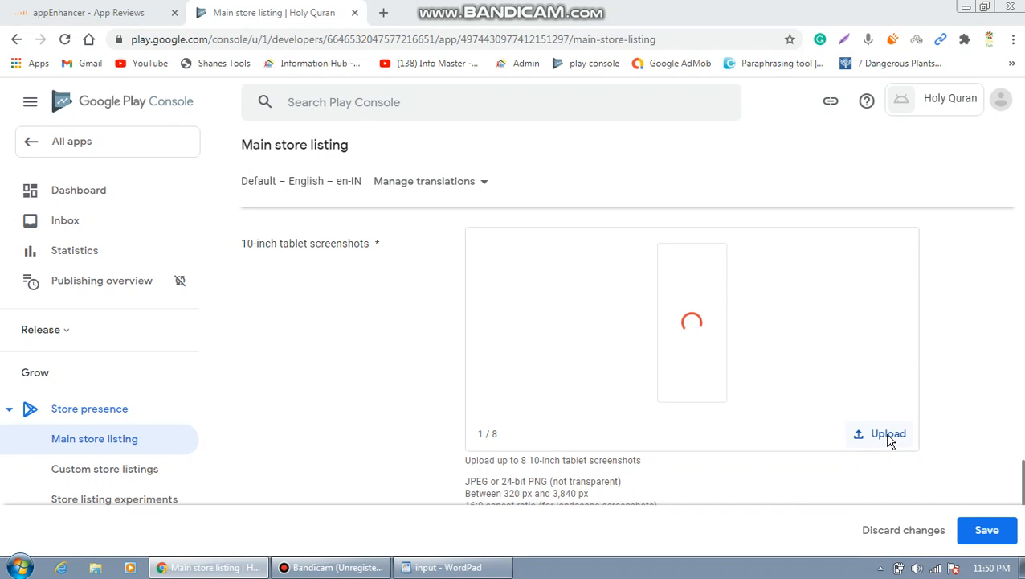
pyautogui.click(889, 438)
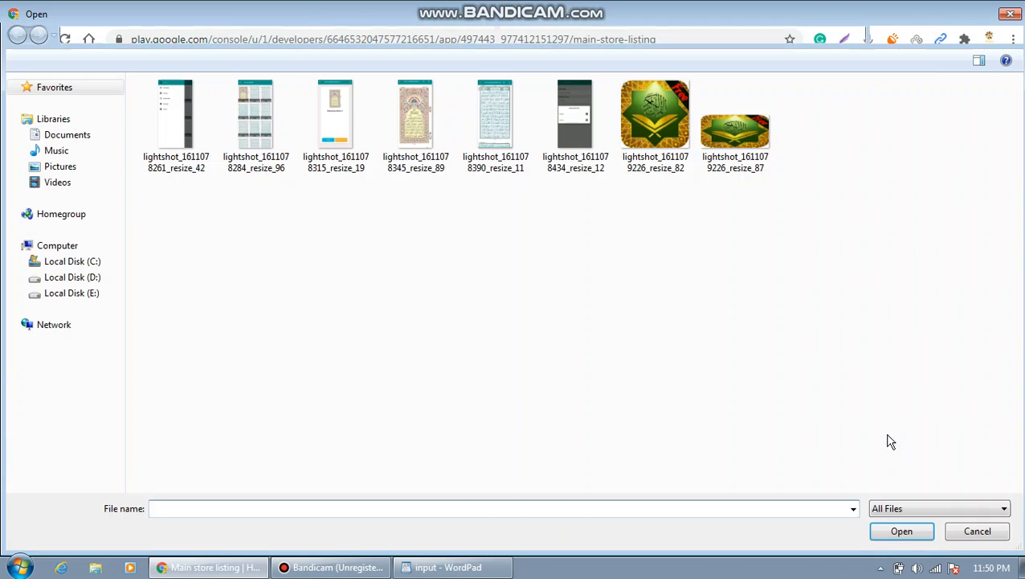
pyautogui.doubleClick(265, 117)
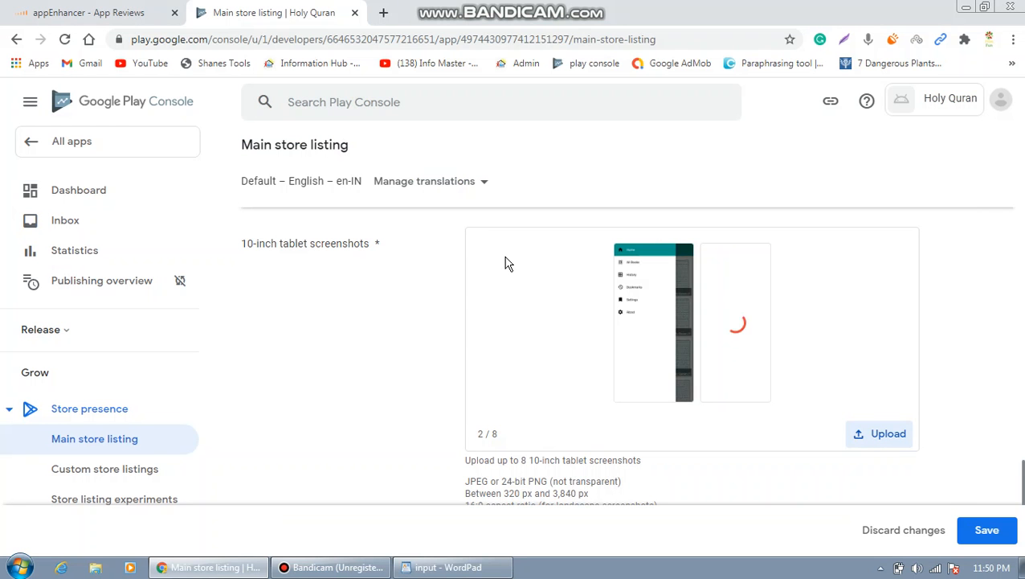
pyautogui.click(872, 434)
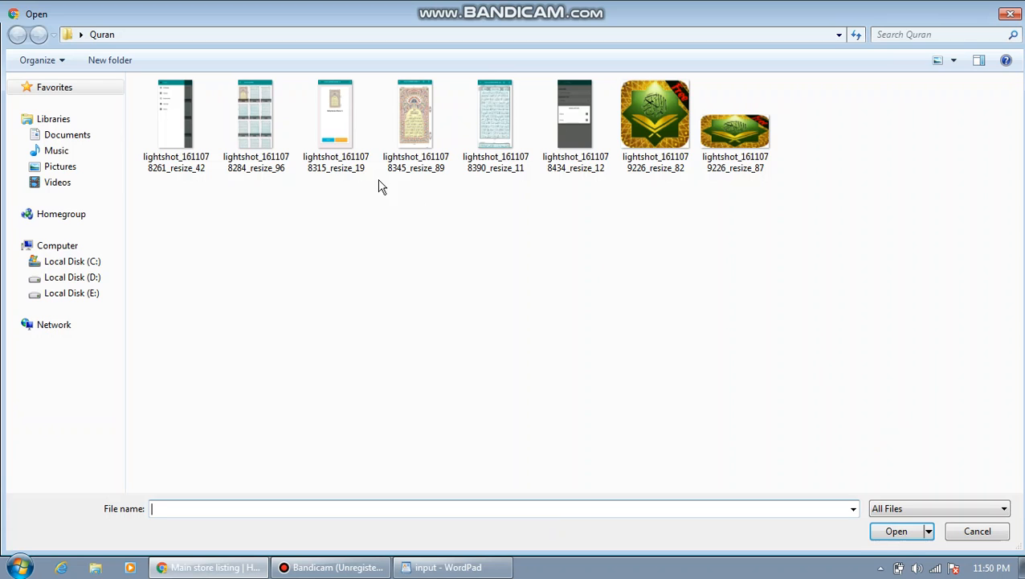
pyautogui.doubleClick(329, 100)
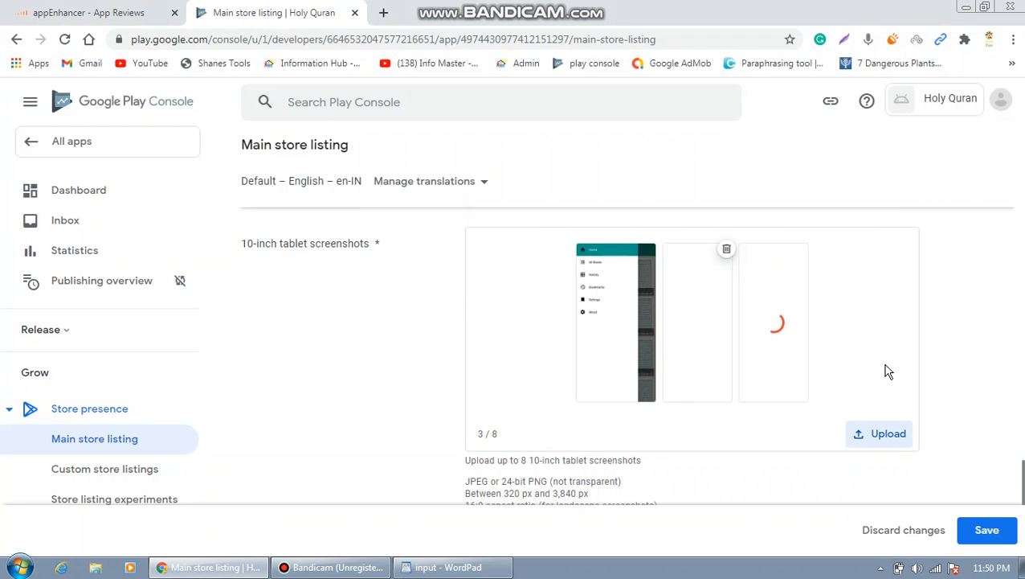
pyautogui.click(899, 444)
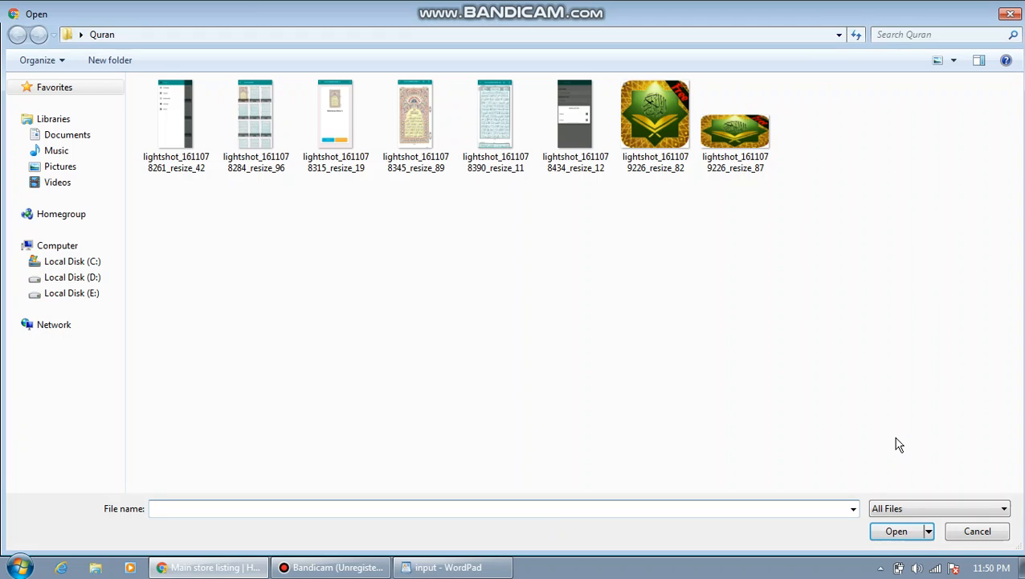
pyautogui.click(415, 126)
pyautogui.doubleClick(416, 126)
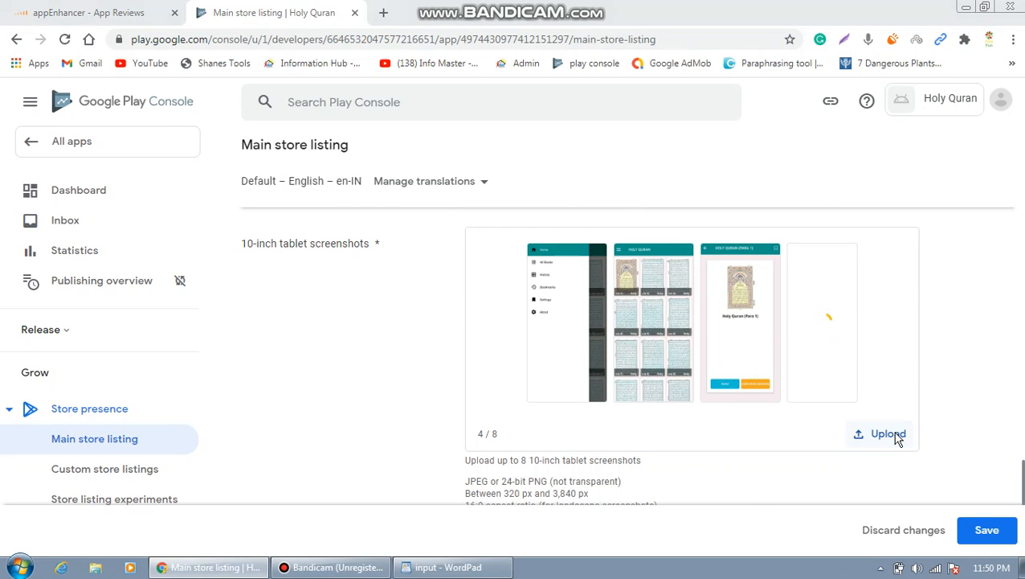
pyautogui.click(897, 439)
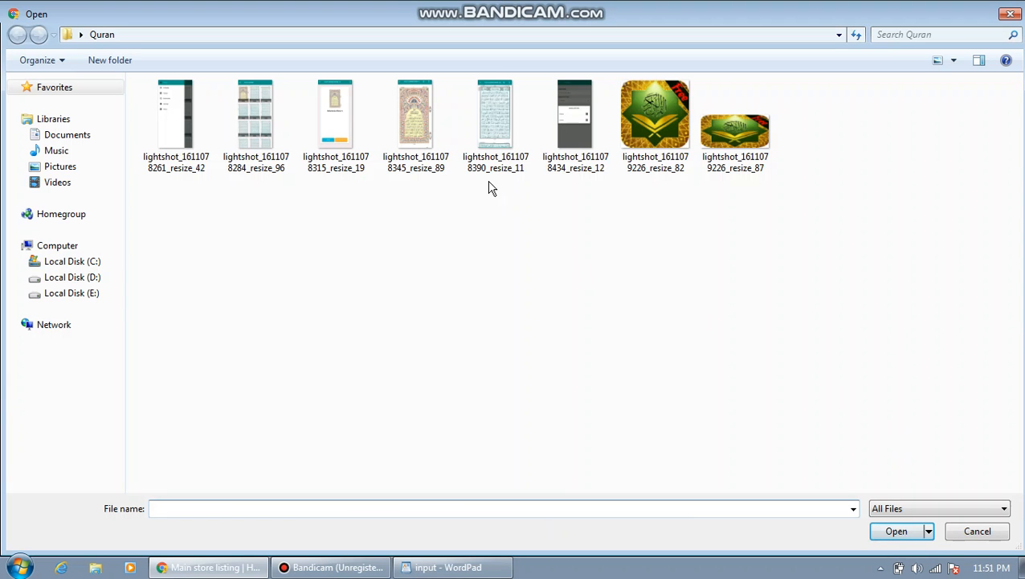
pyautogui.doubleClick(499, 117)
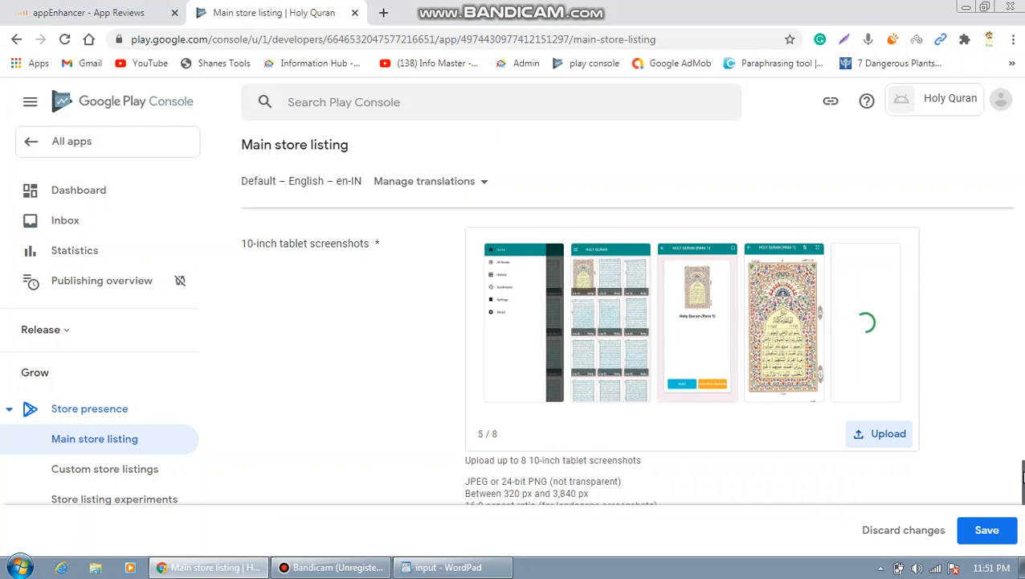
pyautogui.moveTo(1023, 474); pyautogui.dragTo(1024, 485)
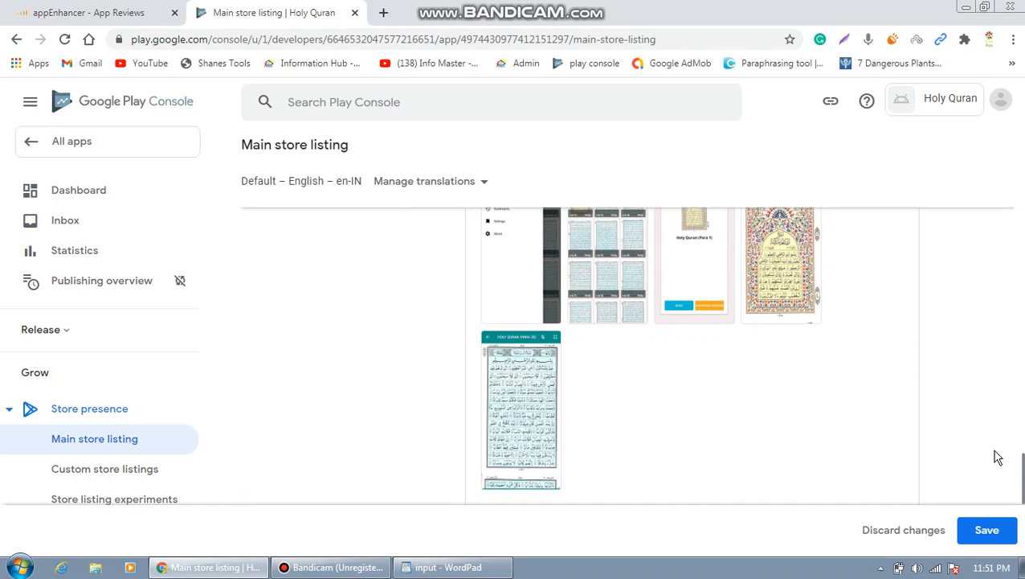
pyautogui.scroll(-2, 1023, 466)
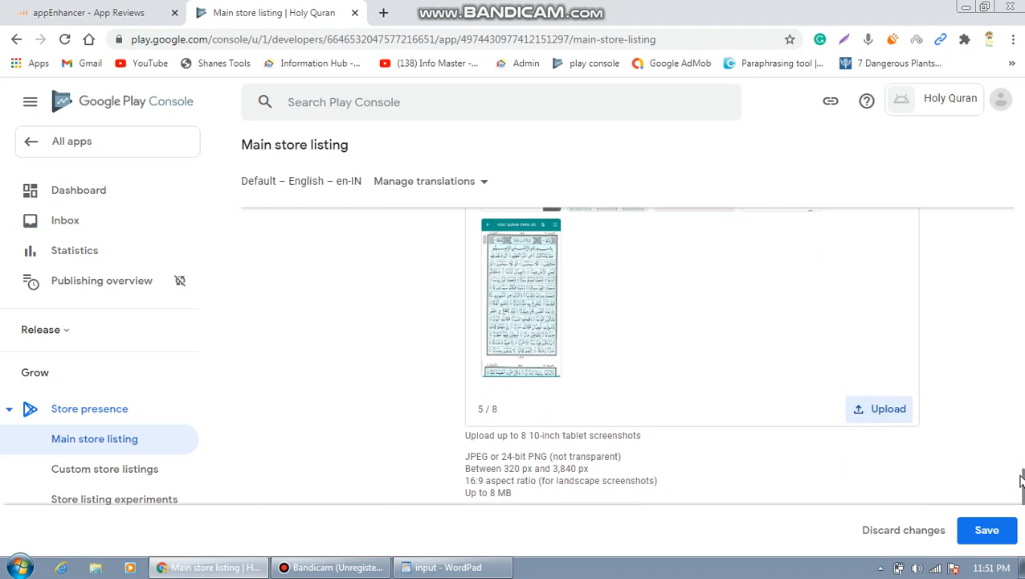
pyautogui.click(890, 413)
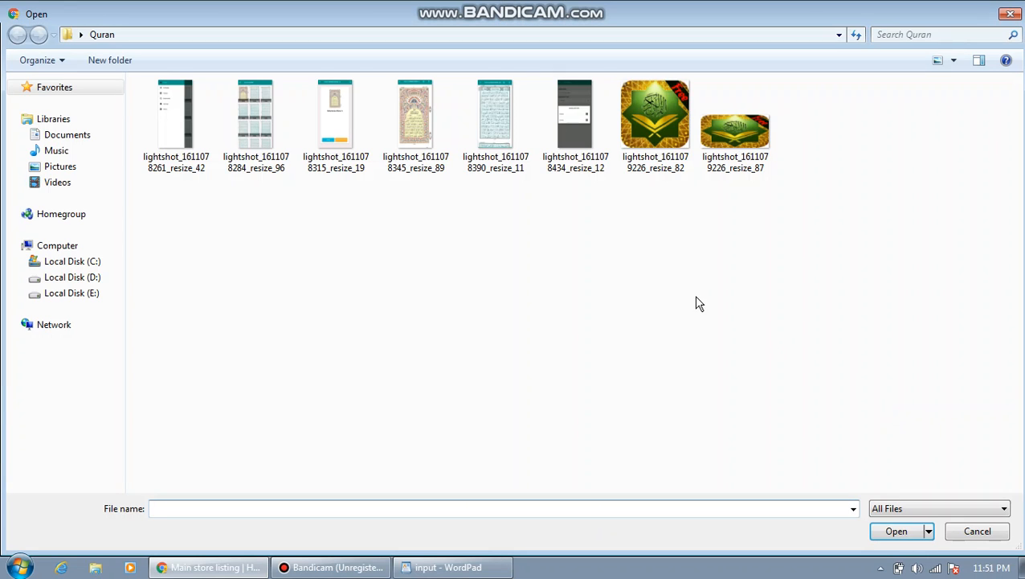
pyautogui.doubleClick(577, 120)
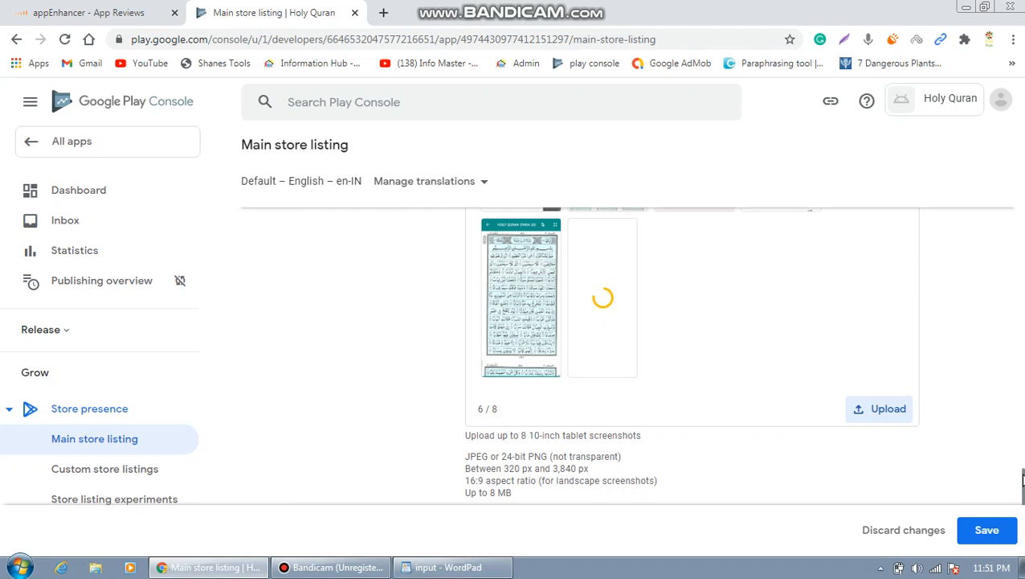
pyautogui.moveTo(1022, 479); pyautogui.dragTo(1022, 183)
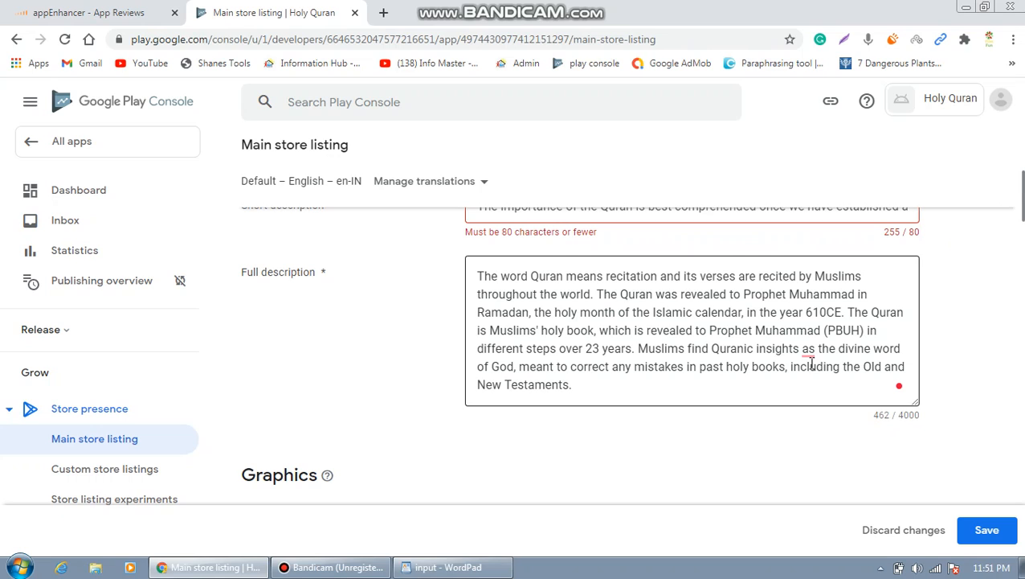
# Accept Grammarly's fix so the description reads 'Quranic insights as to the divine word of God'.
pyautogui.moveTo(809, 351)
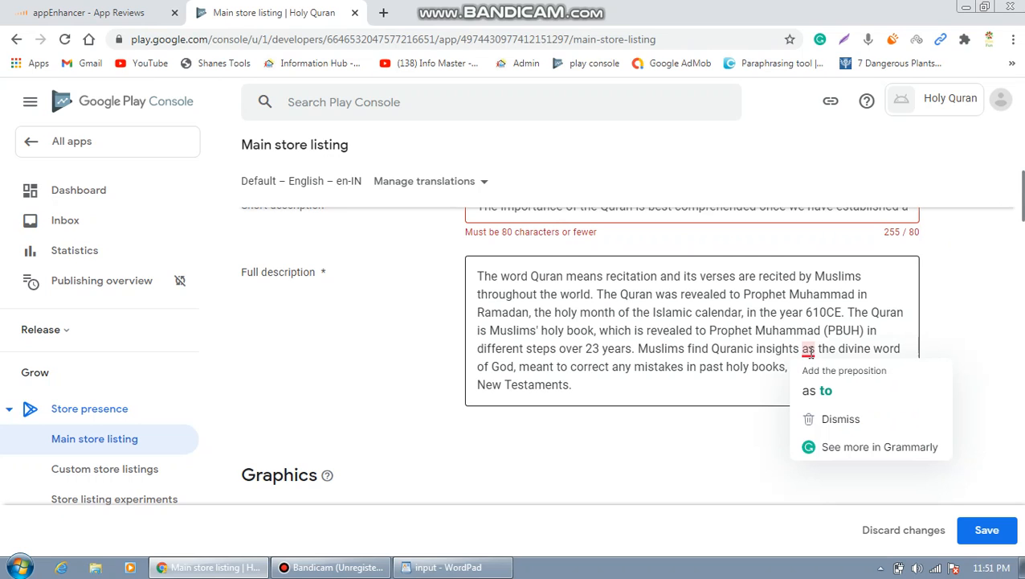
pyautogui.click(817, 391)
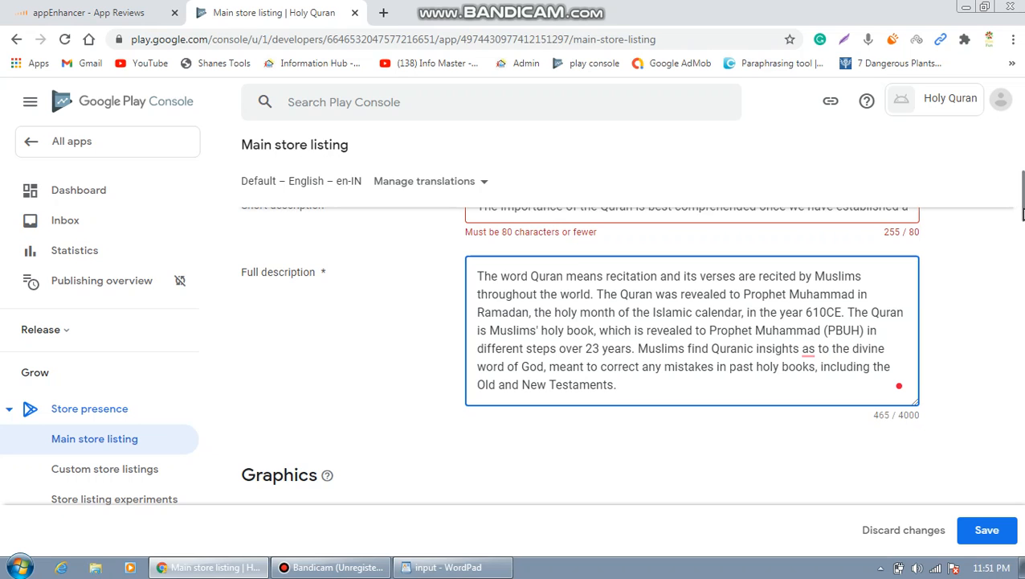
pyautogui.moveTo(1023, 213); pyautogui.dragTo(1023, 228)
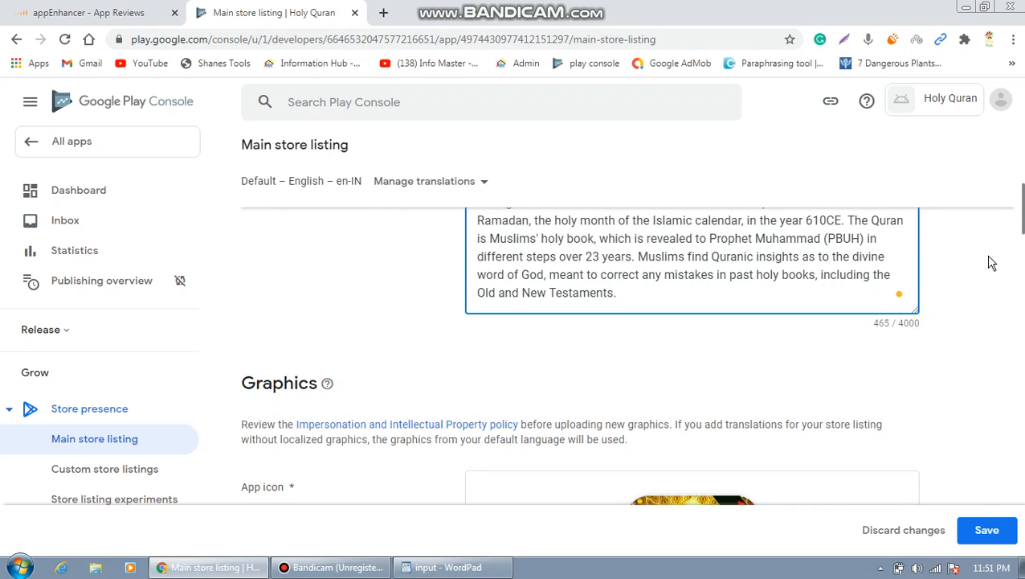
pyautogui.moveTo(1023, 228); pyautogui.dragTo(1023, 493)
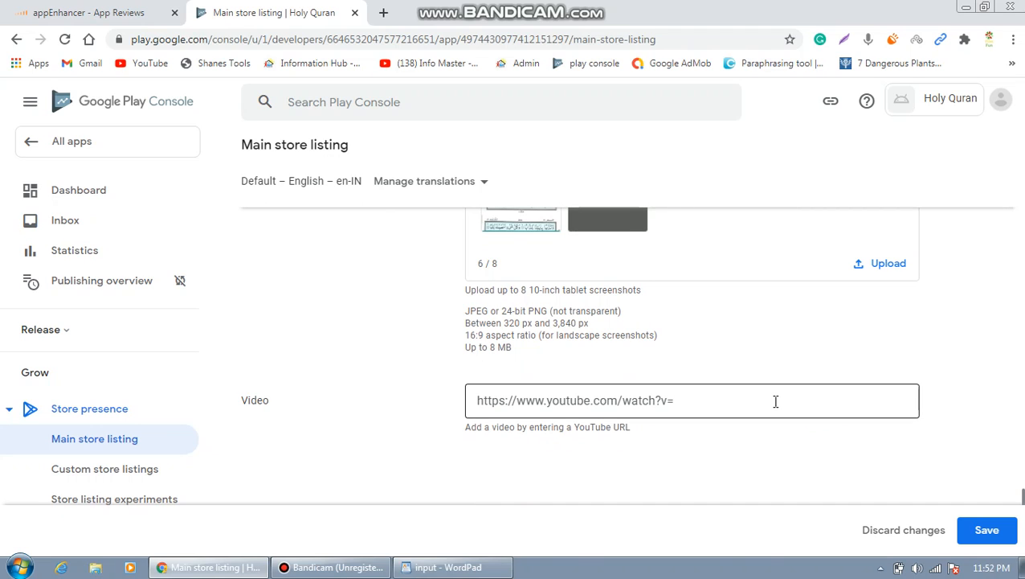
# Save the listing, trim the short description to about 211 characters, and bring up WordPad.
pyautogui.click(1002, 537)
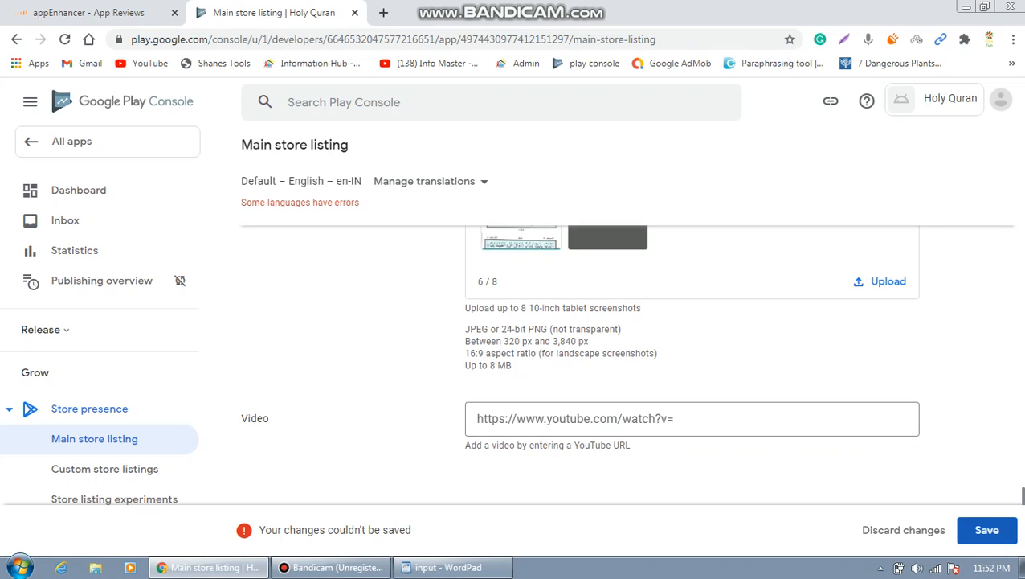
pyautogui.moveTo(1023, 499); pyautogui.dragTo(1023, 154)
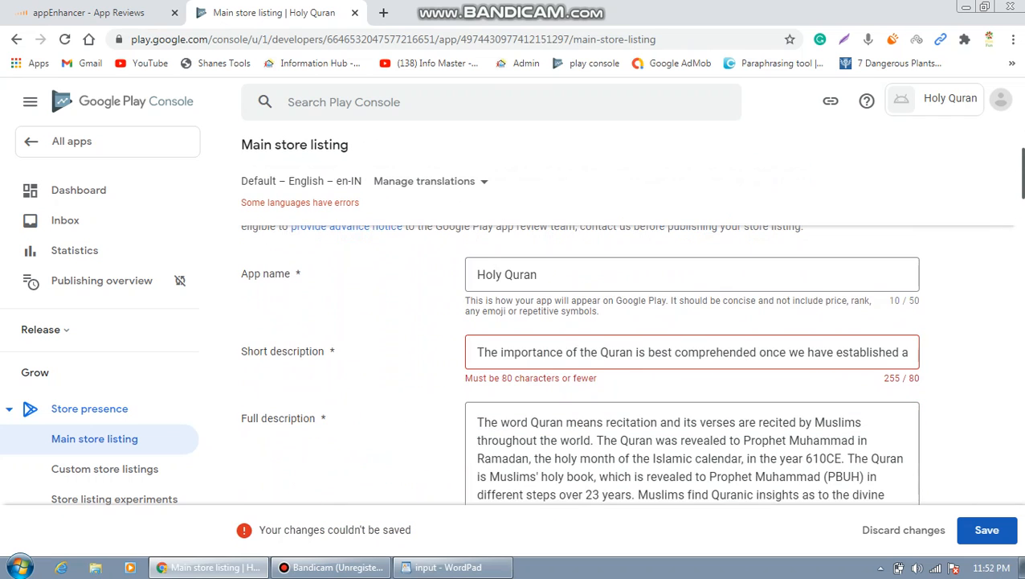
pyautogui.click(913, 358)
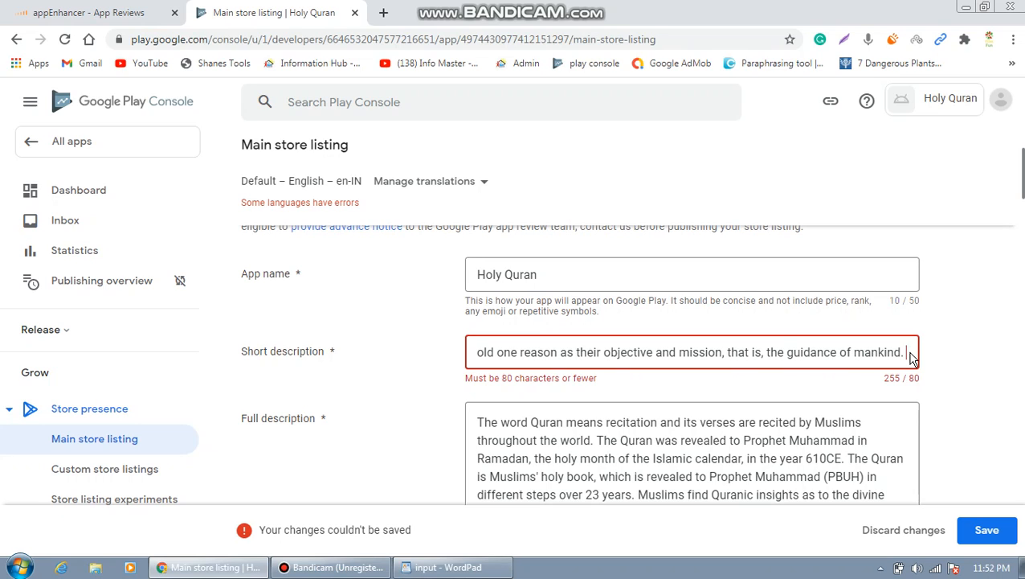
pyautogui.press('BackSpace')
pyautogui.press('BackSpace')
pyautogui.press('BackSpace')
pyautogui.press('BackSpace')
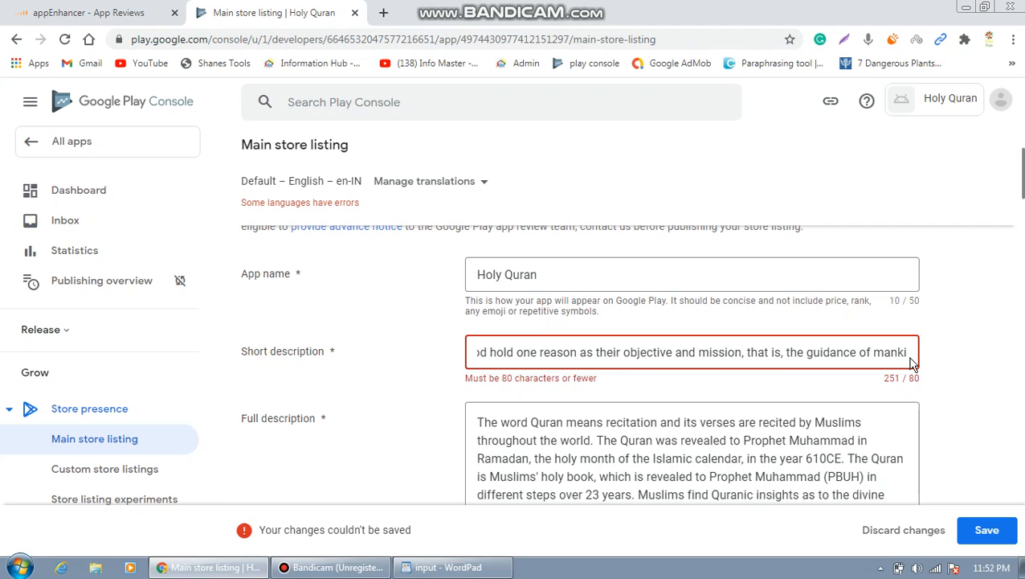
pyautogui.press('BackSpace')
pyautogui.press('BackSpace')
pyautogui.press('BackSpace')
pyautogui.press('BackSpace')
pyautogui.press('BackSpace')
pyautogui.press('BackSpace')
pyautogui.press('BackSpace')
pyautogui.press('BackSpace')
pyautogui.press('BackSpace')
pyautogui.press('BackSpace')
pyautogui.press('BackSpace')
pyautogui.press('BackSpace')
pyautogui.press('BackSpace')
pyautogui.press('BackSpace')
pyautogui.press('BackSpace')
pyautogui.press('BackSpace')
pyautogui.press('BackSpace')
pyautogui.press('BackSpace')
pyautogui.press('BackSpace')
pyautogui.press('BackSpace')
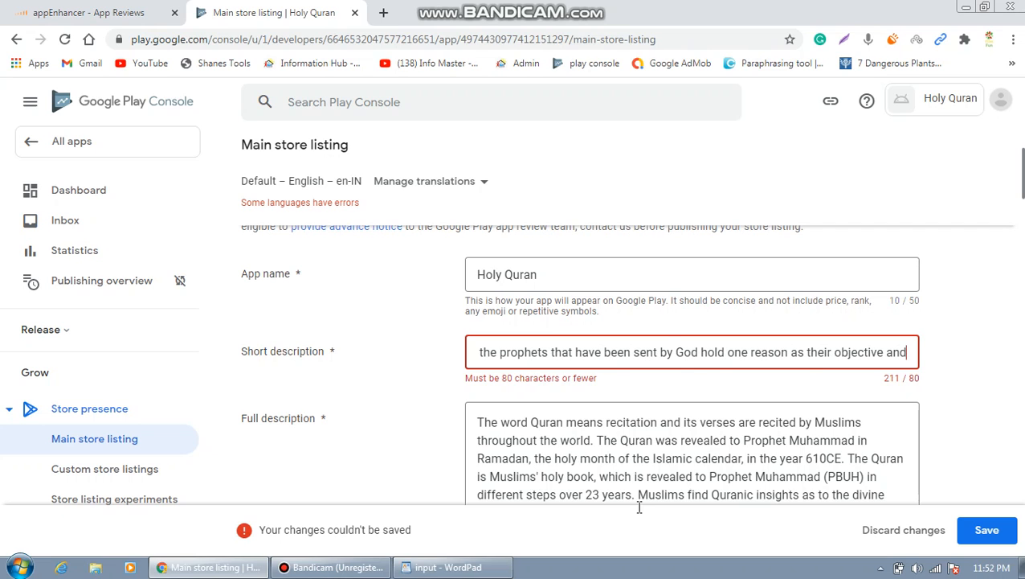
pyautogui.click(498, 570)
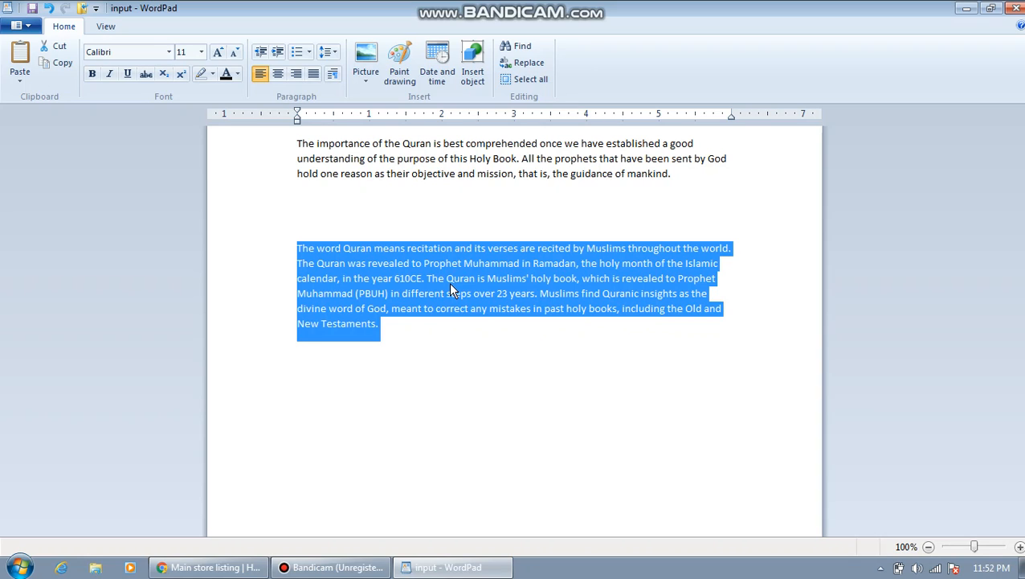
# Copy the opening sentence of the second Quran paragraph in WordPad and return to Play Console.
pyautogui.click(556, 192)
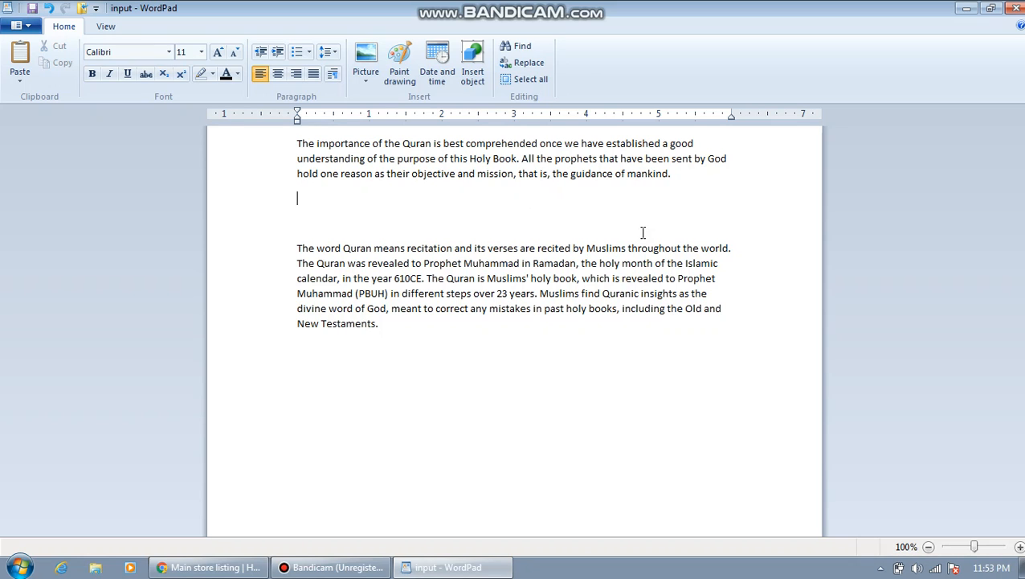
pyautogui.doubleClick(510, 250)
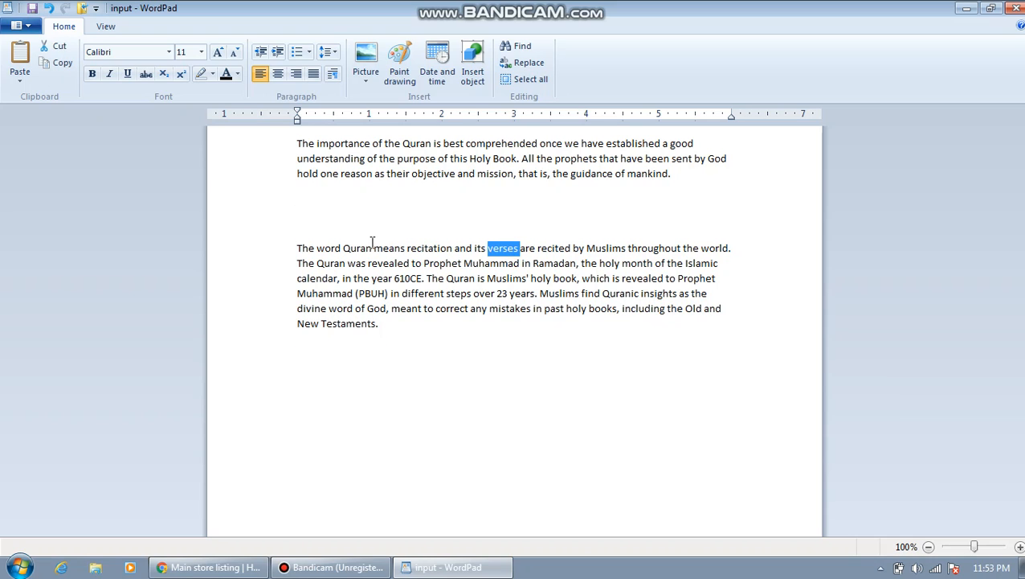
pyautogui.moveTo(298, 248); pyautogui.dragTo(316, 263)
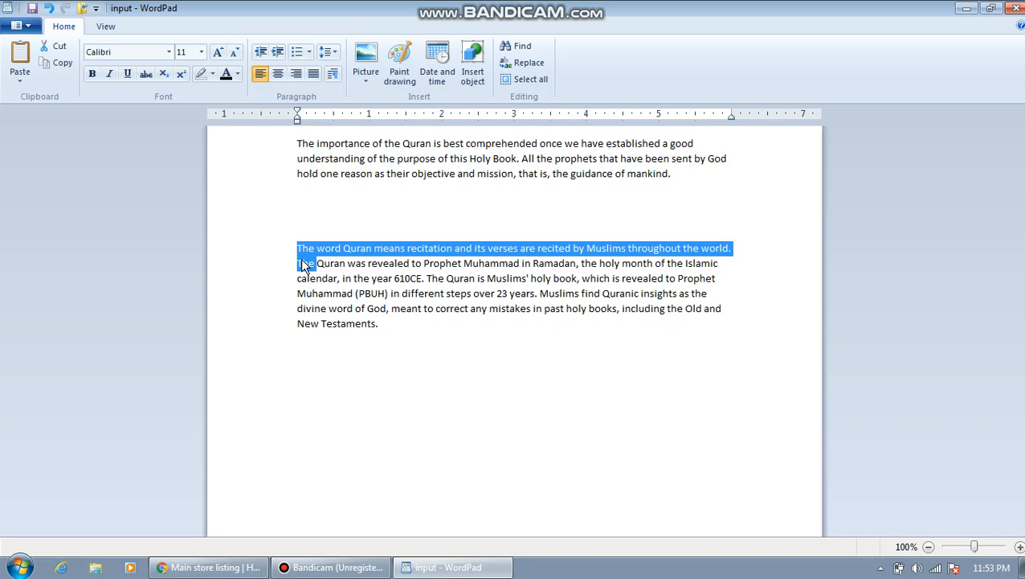
pyautogui.click(248, 568)
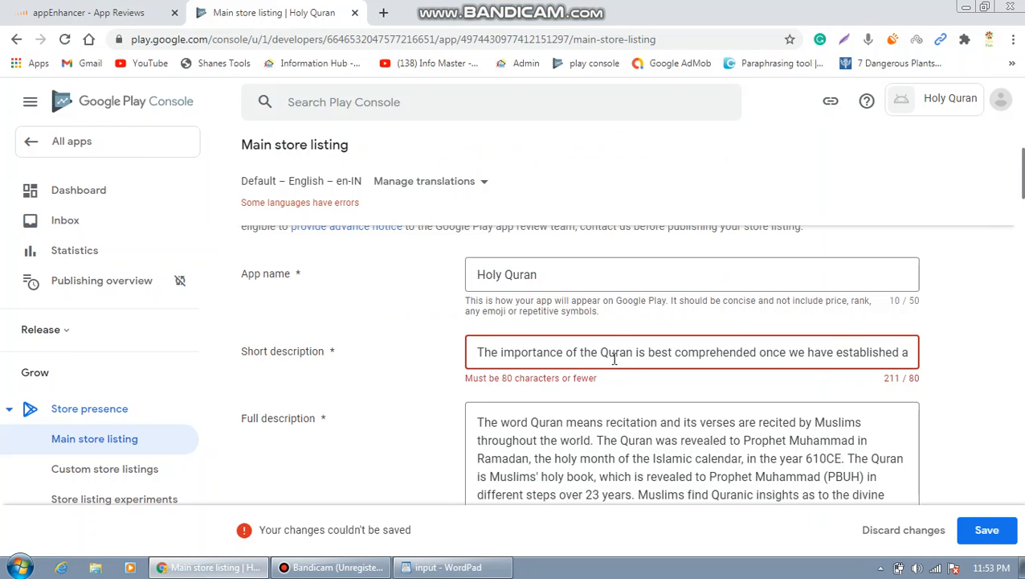
# Replace the short description with 'The word Quran means recitation and its verses are recited by Muslims...'.
pyautogui.click(615, 352)
pyautogui.hotkey('ctrl', 'a')
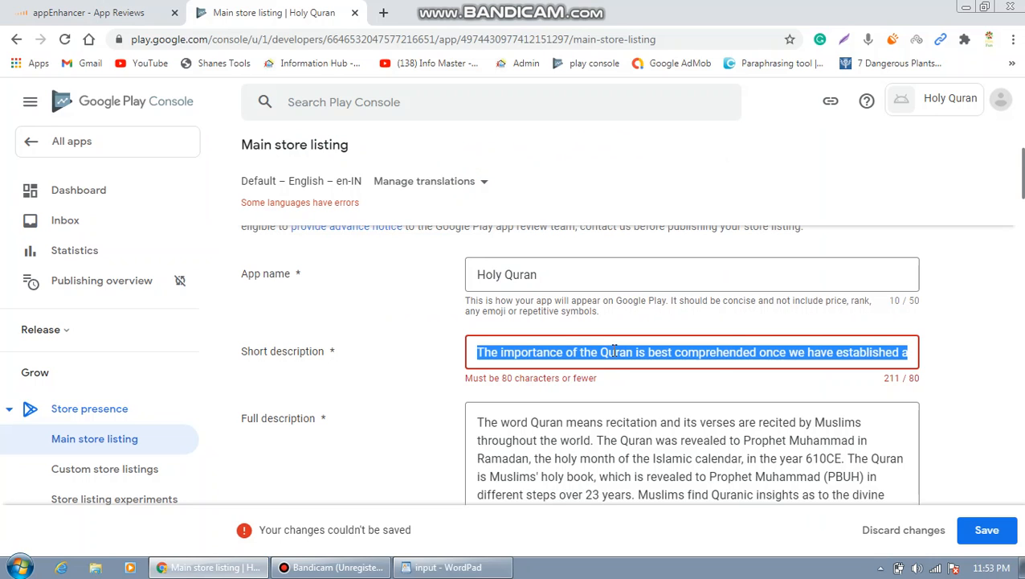
pyautogui.hotkey('ctrl', 'v')
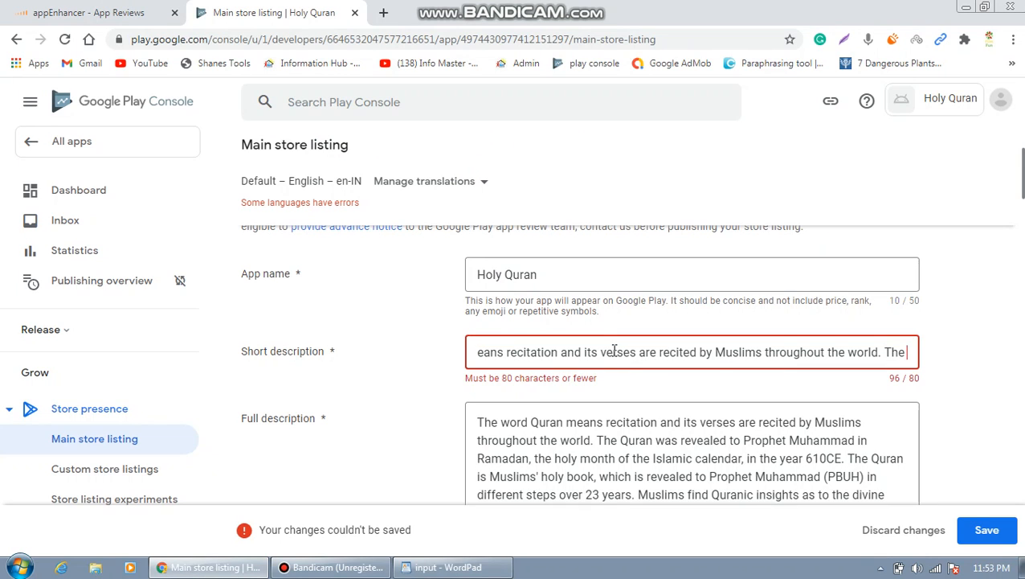
pyautogui.press('BackSpace')
pyautogui.press('BackSpace')
pyautogui.press('BackSpace')
pyautogui.press('BackSpace')
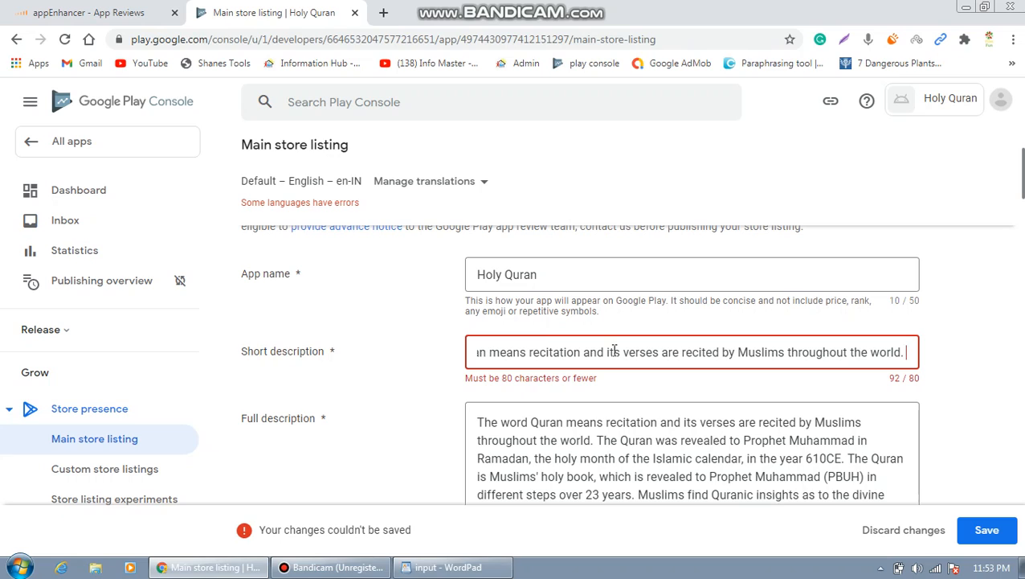
pyautogui.press('BackSpace')
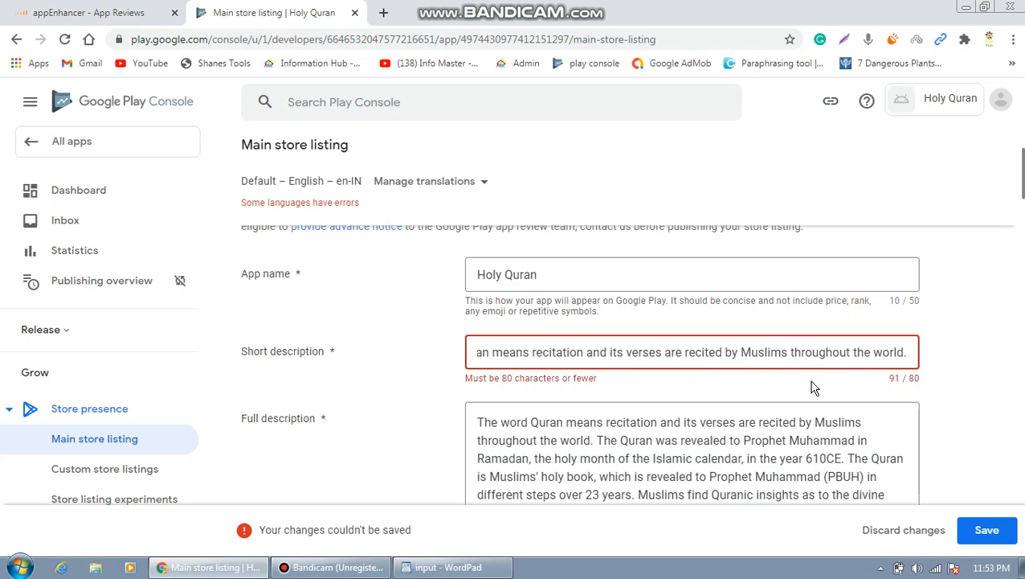
pyautogui.press('BackSpace')
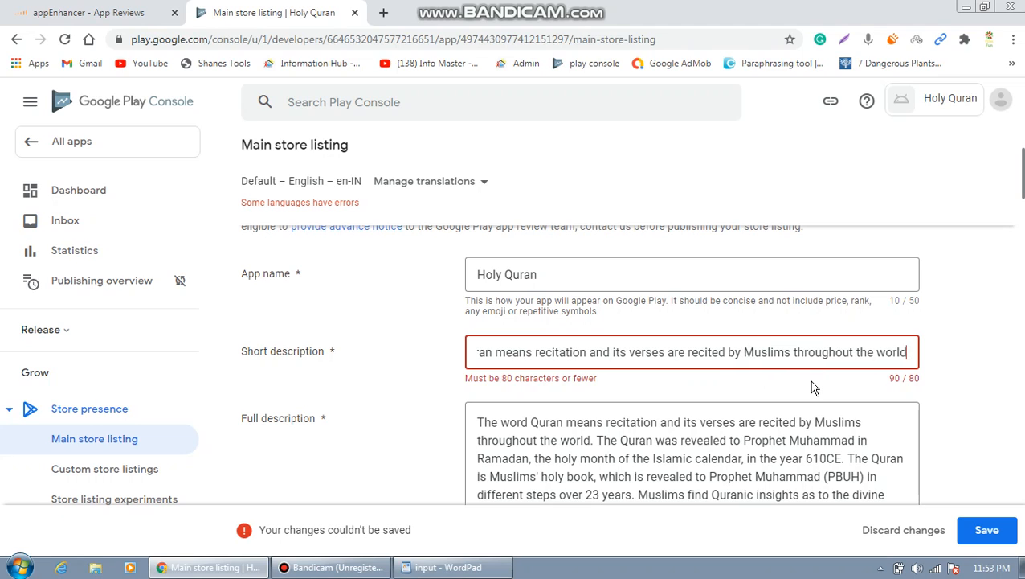
pyautogui.press('BackSpace')
pyautogui.press('BackSpace')
pyautogui.press('BackSpace')
pyautogui.press('BackSpace')
pyautogui.press('BackSpace')
pyautogui.press('BackSpace')
pyautogui.press('BackSpace')
pyautogui.press('BackSpace')
pyautogui.press('BackSpace')
pyautogui.press('BackSpace')
pyautogui.press('BackSpace')
pyautogui.press('BackSpace')
pyautogui.press('BackSpace')
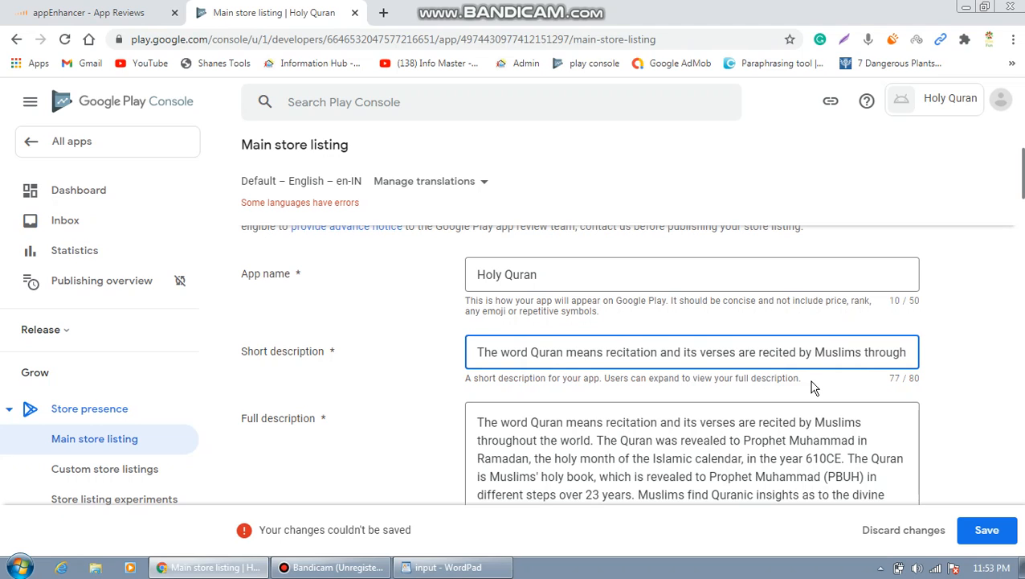
pyautogui.press('BackSpace')
pyautogui.press('BackSpace')
pyautogui.press('BackSpace')
pyautogui.press('BackSpace')
pyautogui.press('BackSpace')
pyautogui.press('BackSpace')
pyautogui.press('BackSpace')
pyautogui.press('BackSpace')
pyautogui.write('...')
# Save the store listing changes.
pyautogui.click(993, 536)
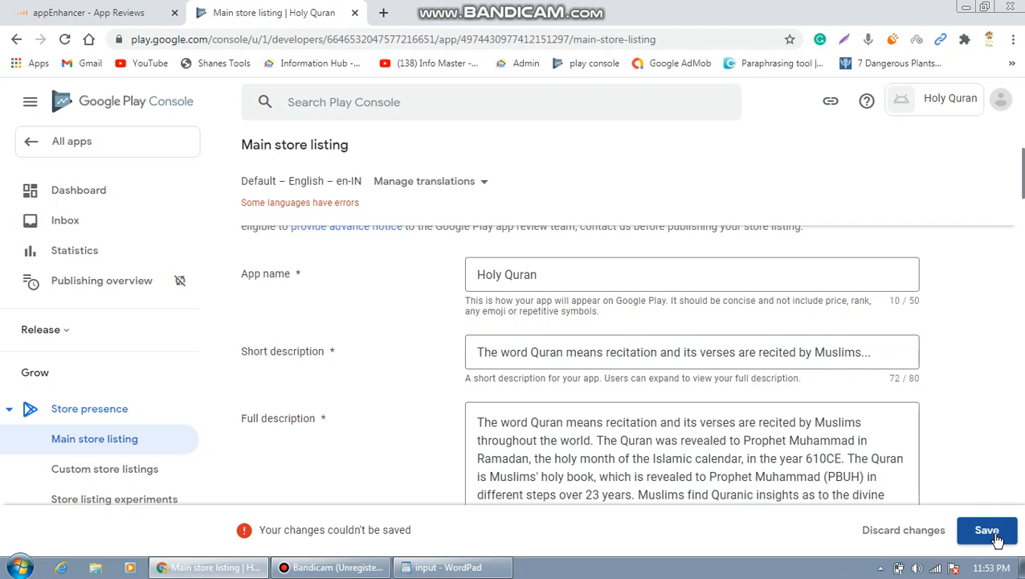
pyautogui.click(993, 532)
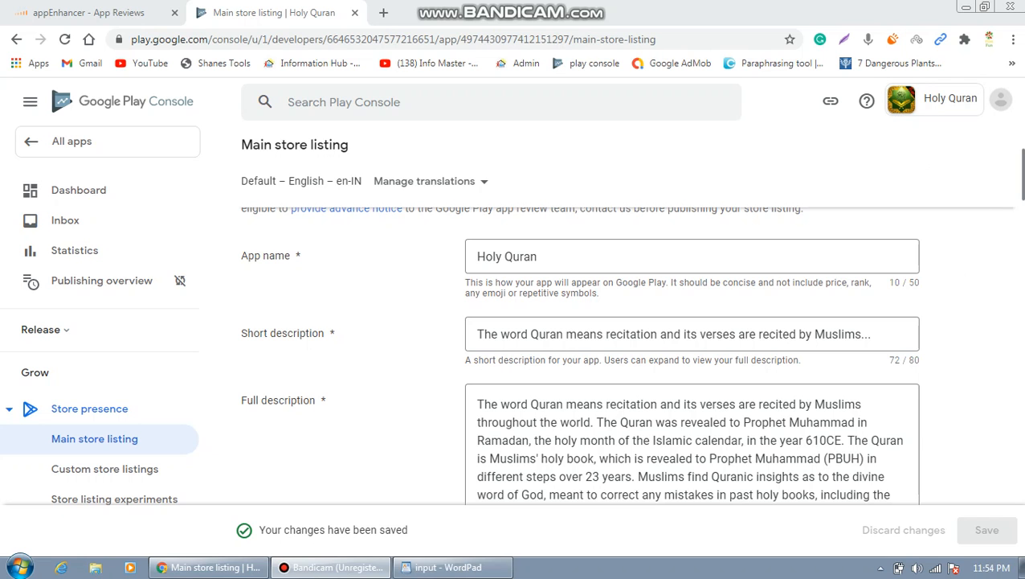
pyautogui.moveTo(1024, 193); pyautogui.dragTo(1024, 500)
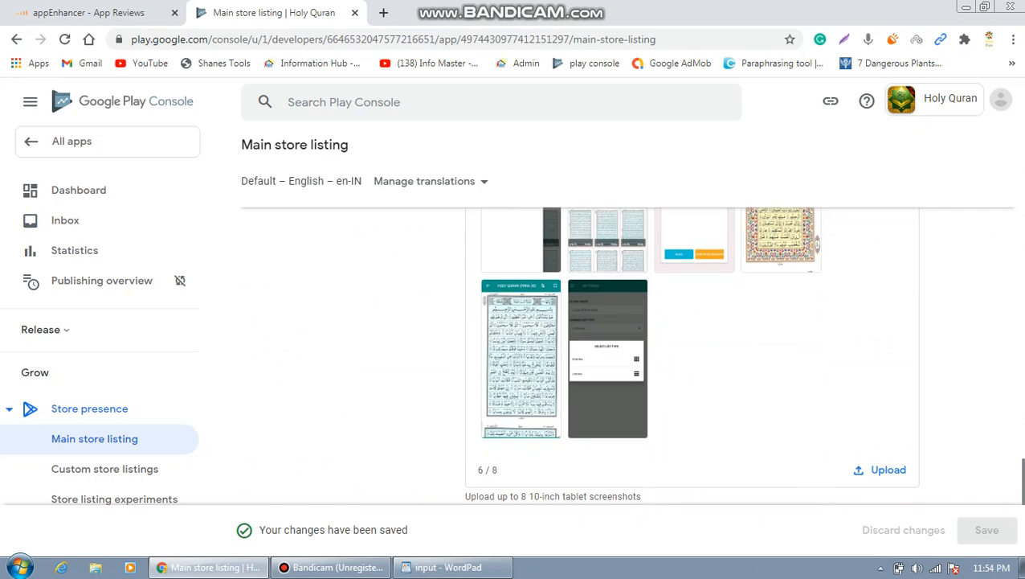
# From the Dashboard's 'Publish your app' tasks, open the Production track's countries and regions selection.
pyautogui.click(91, 196)
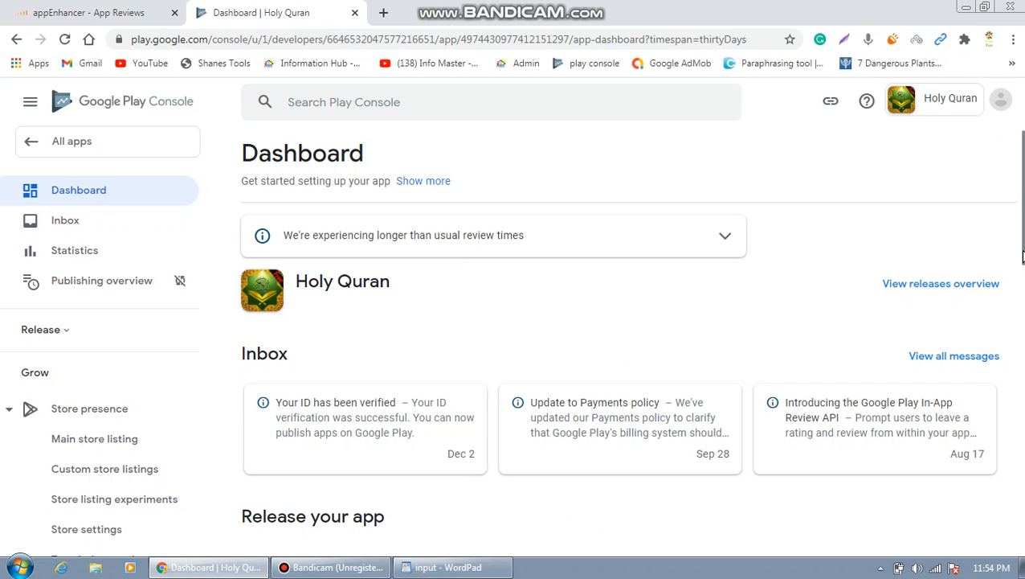
pyautogui.moveTo(1023, 257); pyautogui.dragTo(1023, 522)
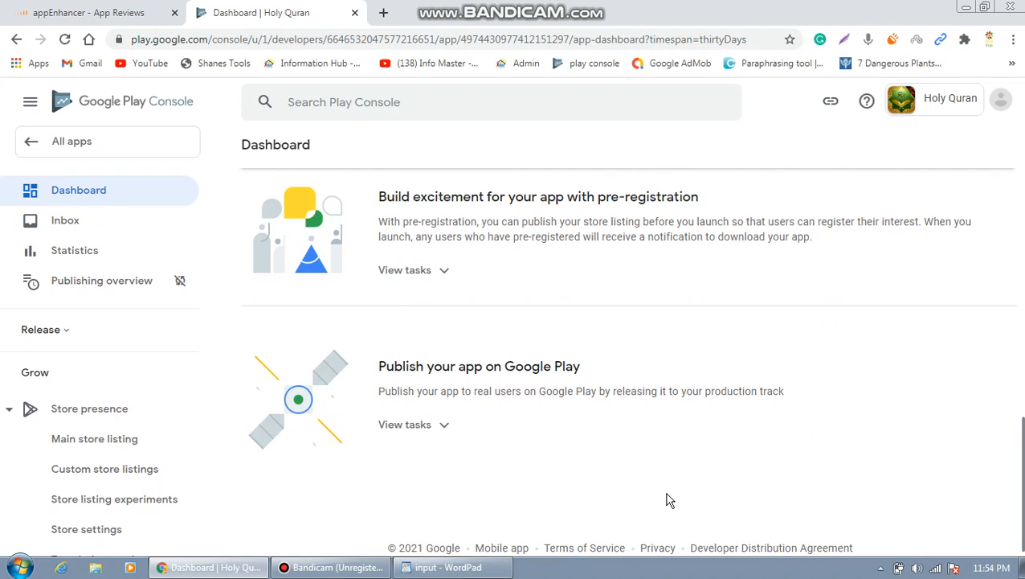
pyautogui.click(448, 432)
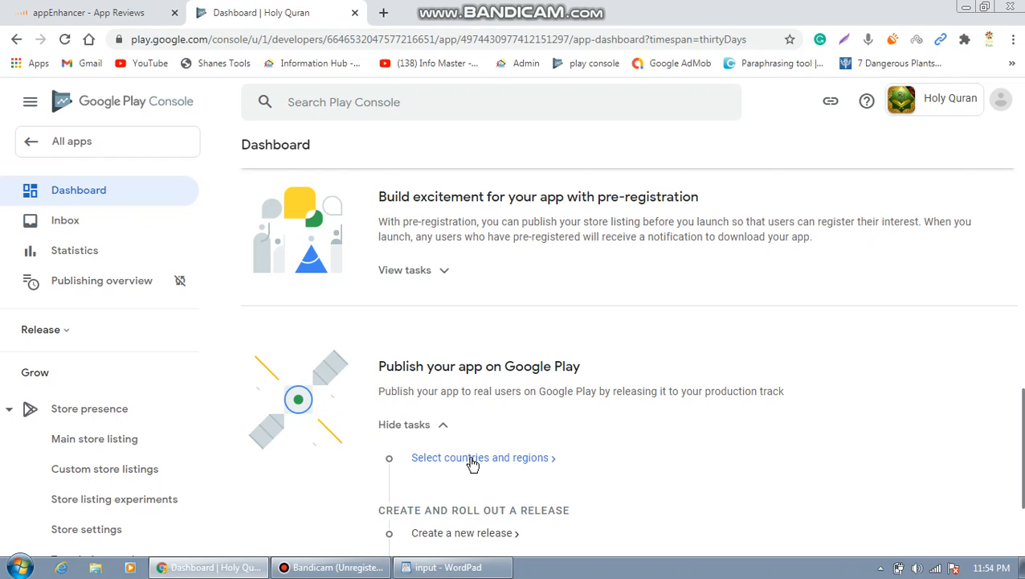
pyautogui.click(473, 460)
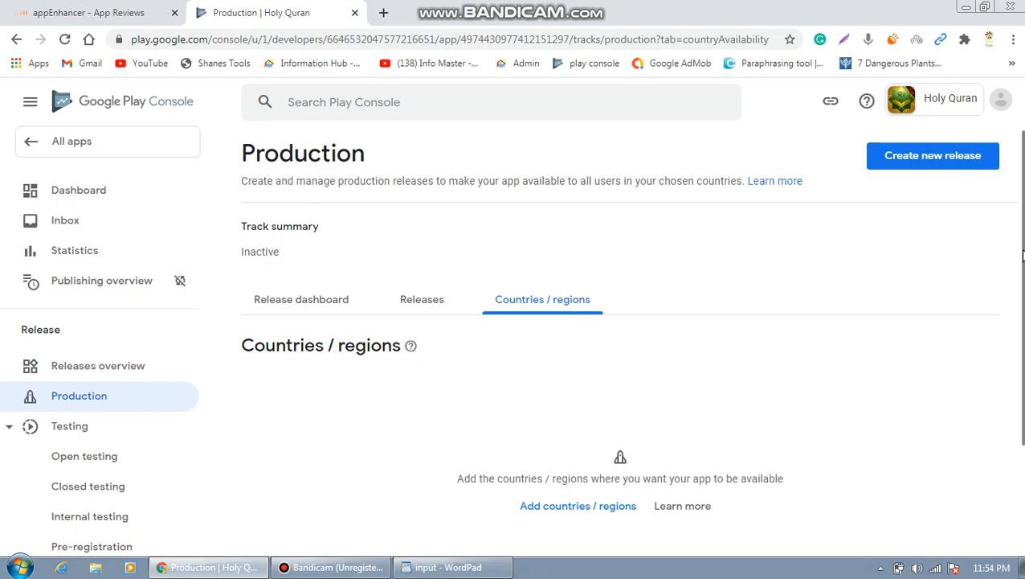
# Add all 172 countries / regions plus Rest of World to the Production track.
pyautogui.scroll(-1, 808, 341)
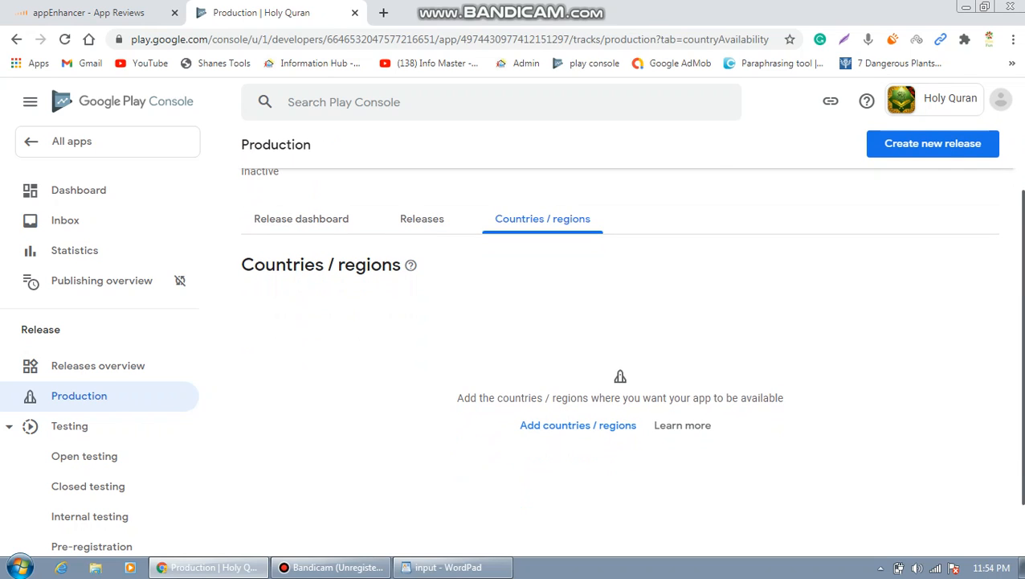
pyautogui.click(560, 432)
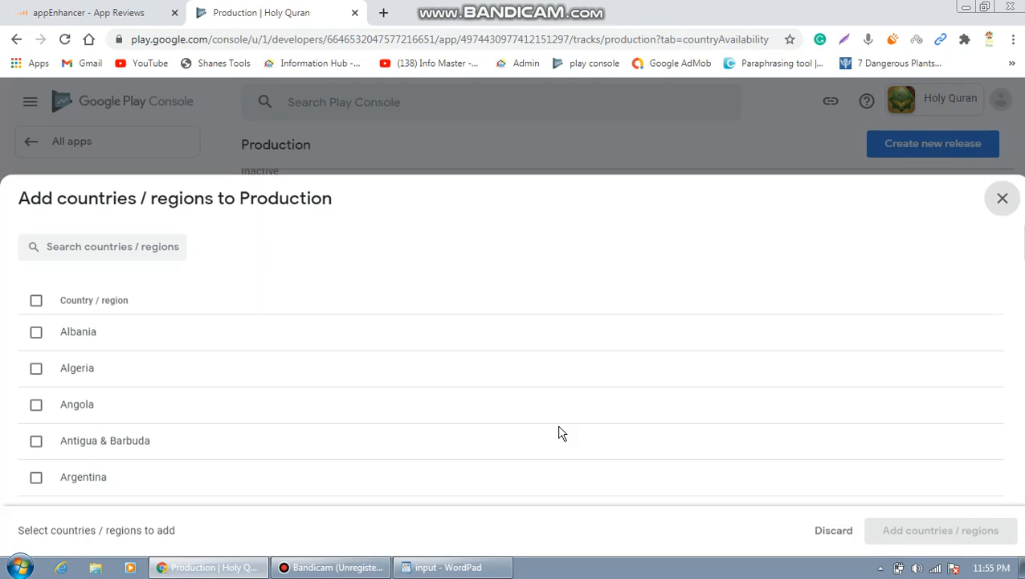
pyautogui.click(36, 296)
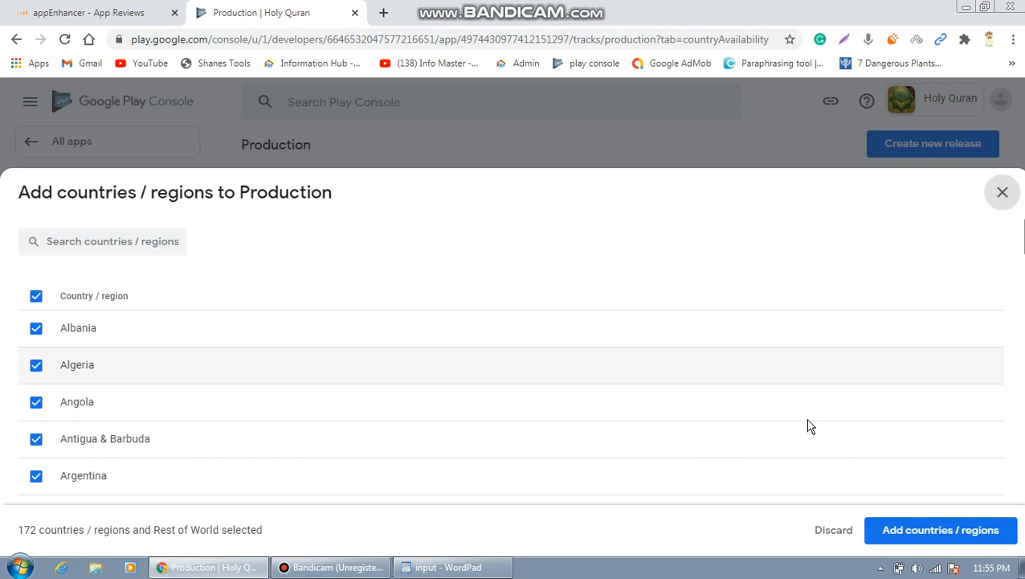
pyautogui.click(936, 537)
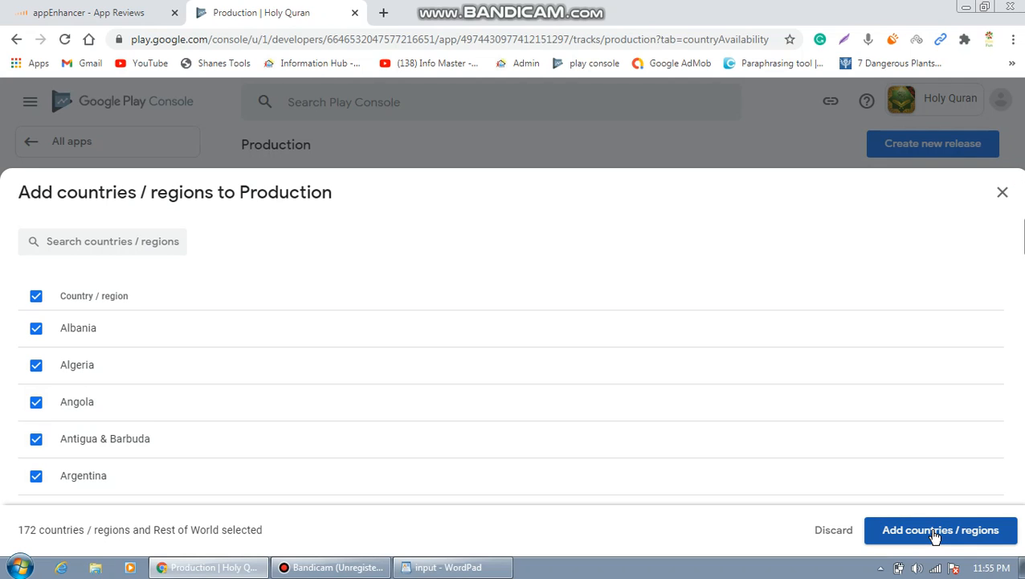
pyautogui.click(937, 537)
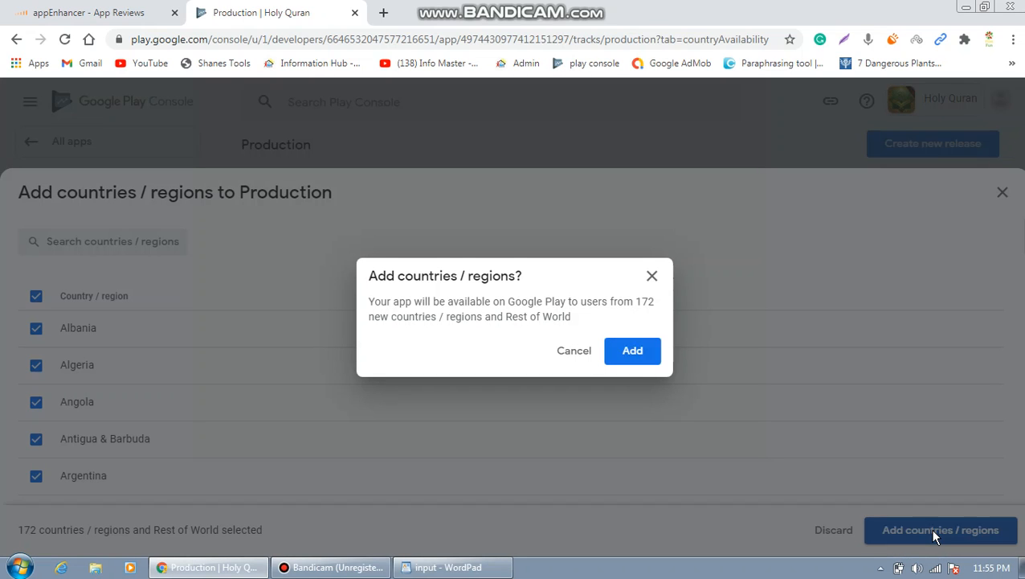
pyautogui.click(634, 351)
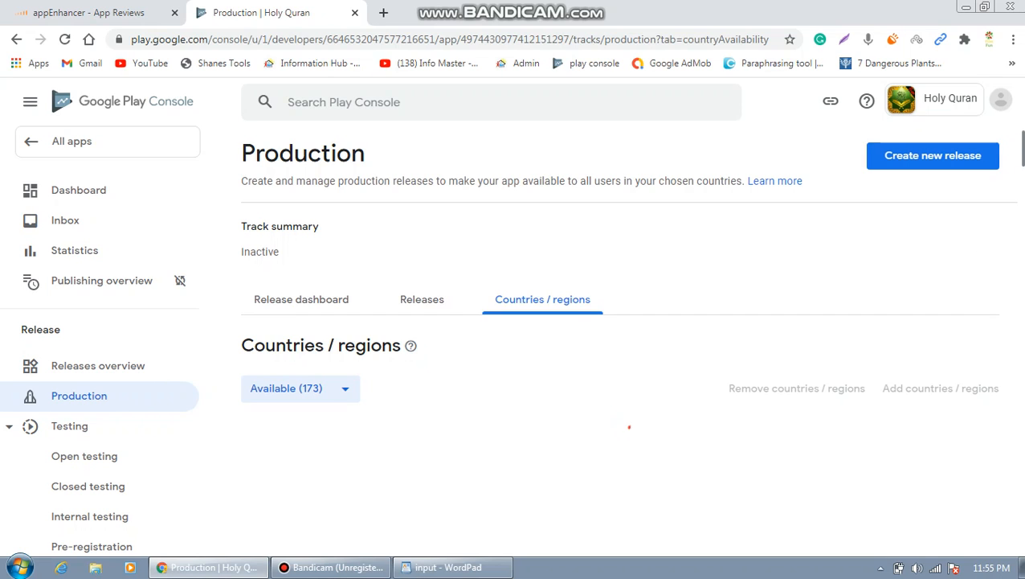
# Start creating a new production release.
pyautogui.scroll(-6, 618, 362)
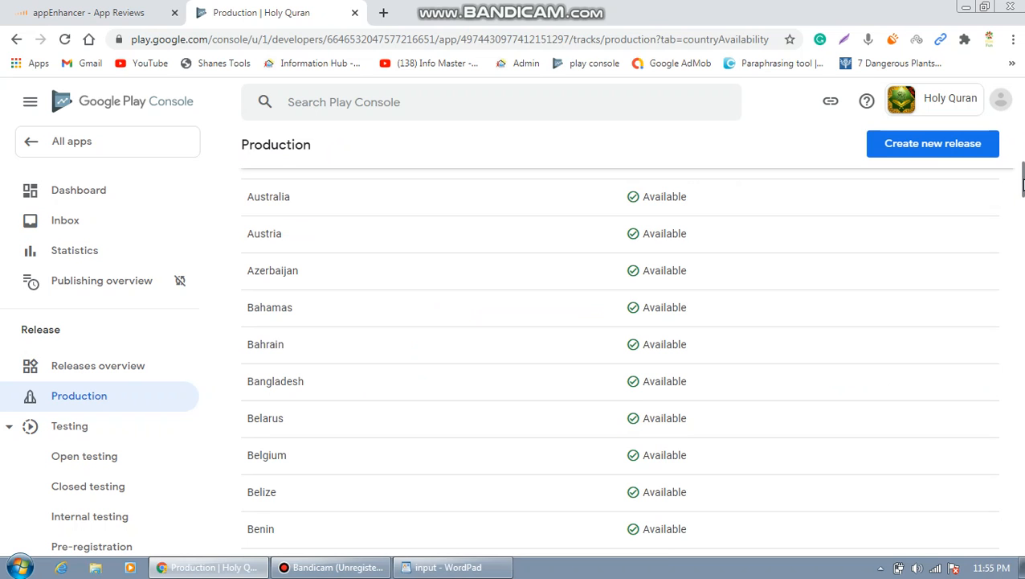
pyautogui.moveTo(1022, 185); pyautogui.dragTo(1022, 141)
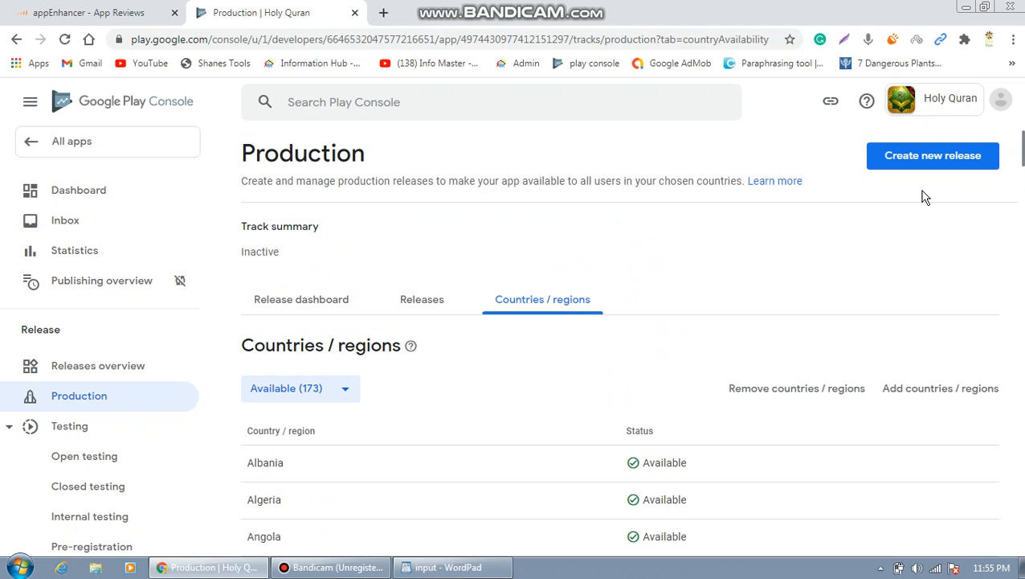
pyautogui.click(926, 163)
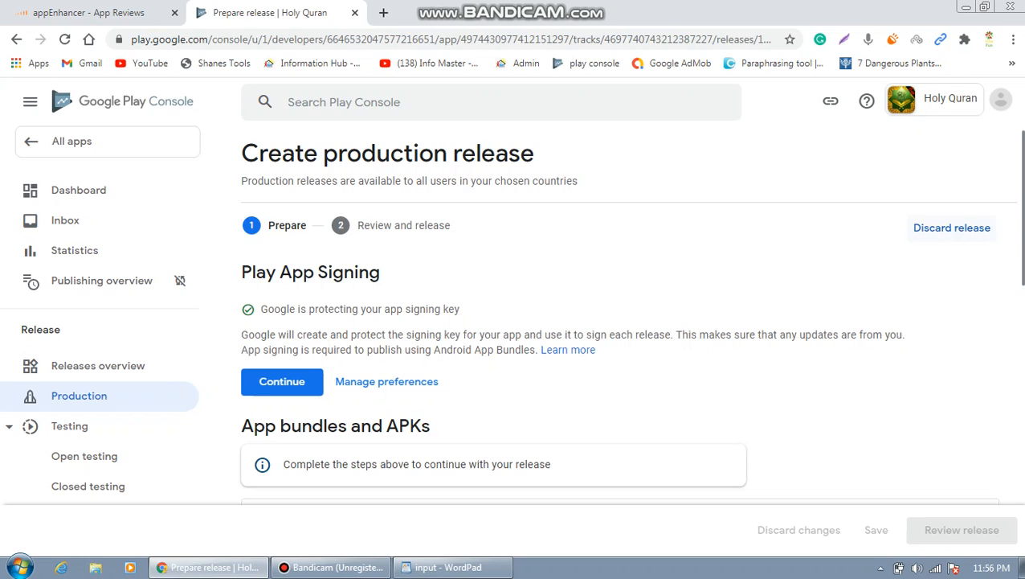
# Accept Google-managed Play App Signing for the production release.
pyautogui.scroll(-1, 1022, 229)
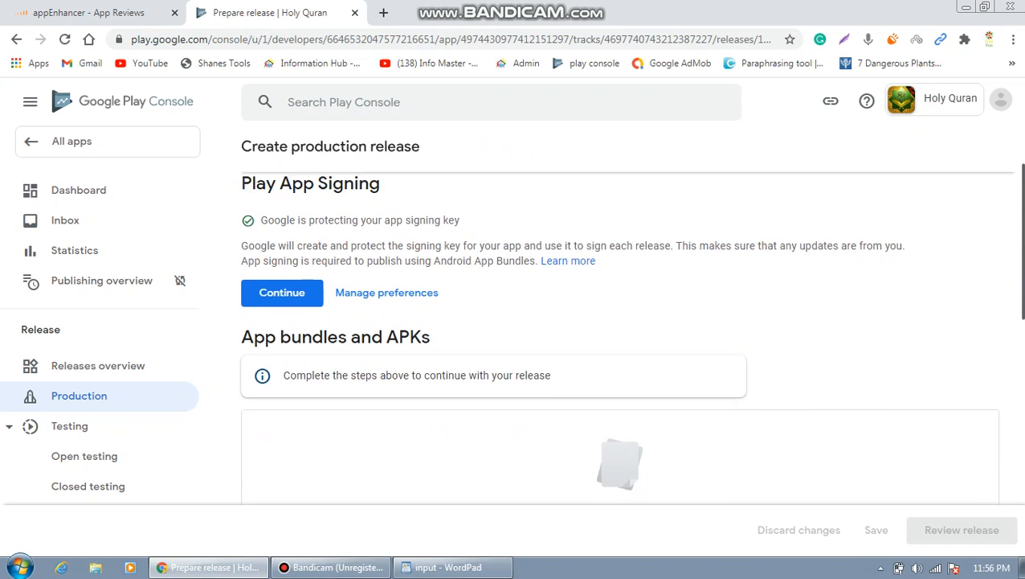
pyautogui.click(311, 281)
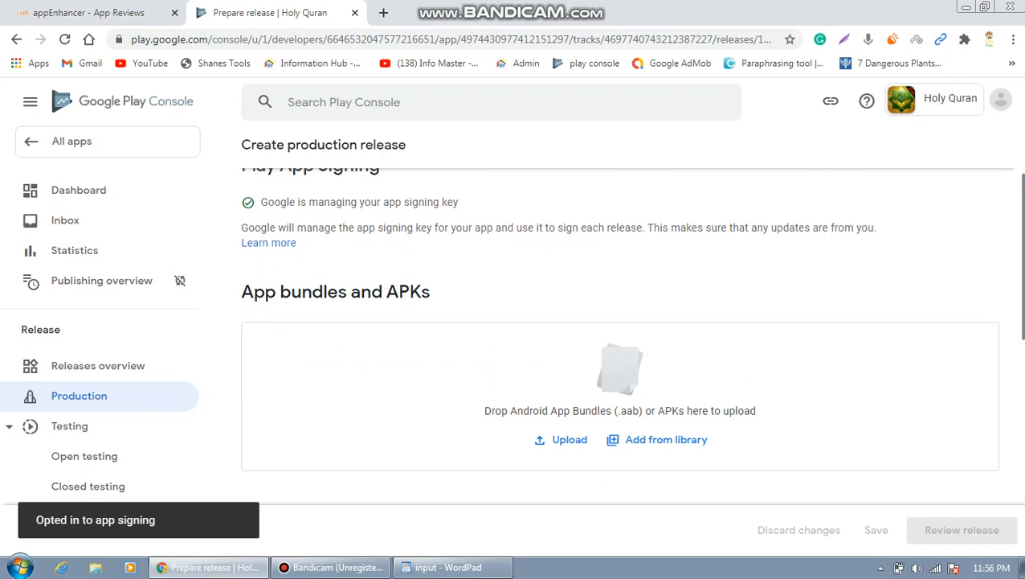
pyautogui.scroll(-1, 631, 324)
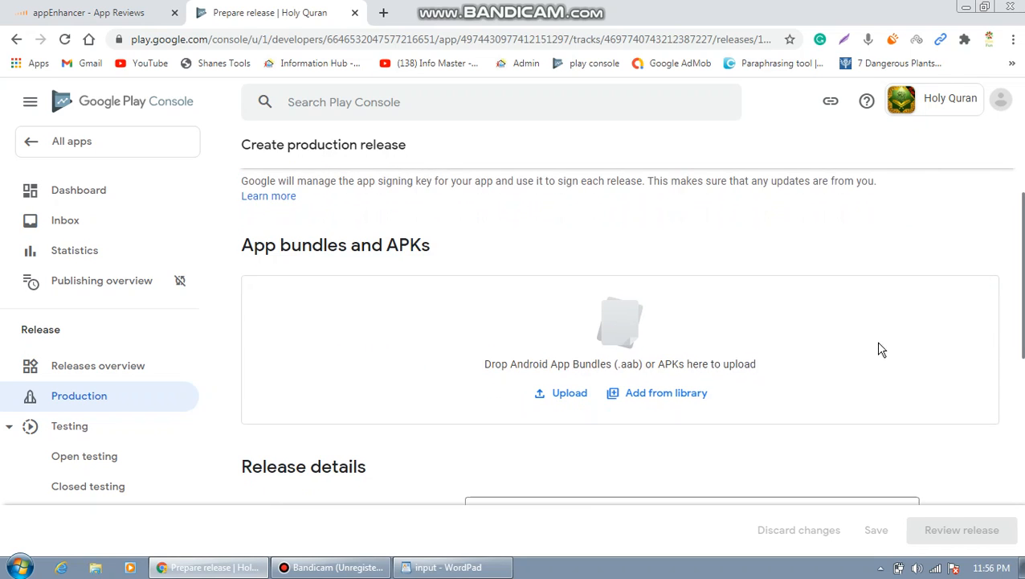
# Upload 'Holy Quran apk.apk' from the Desktop to the production release.
pyautogui.click(572, 400)
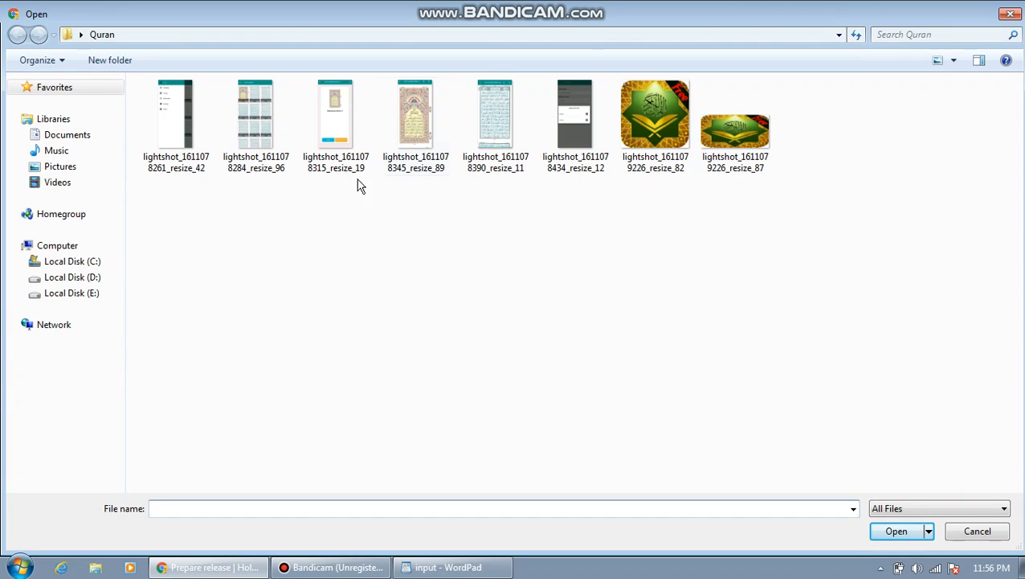
pyautogui.click(82, 36)
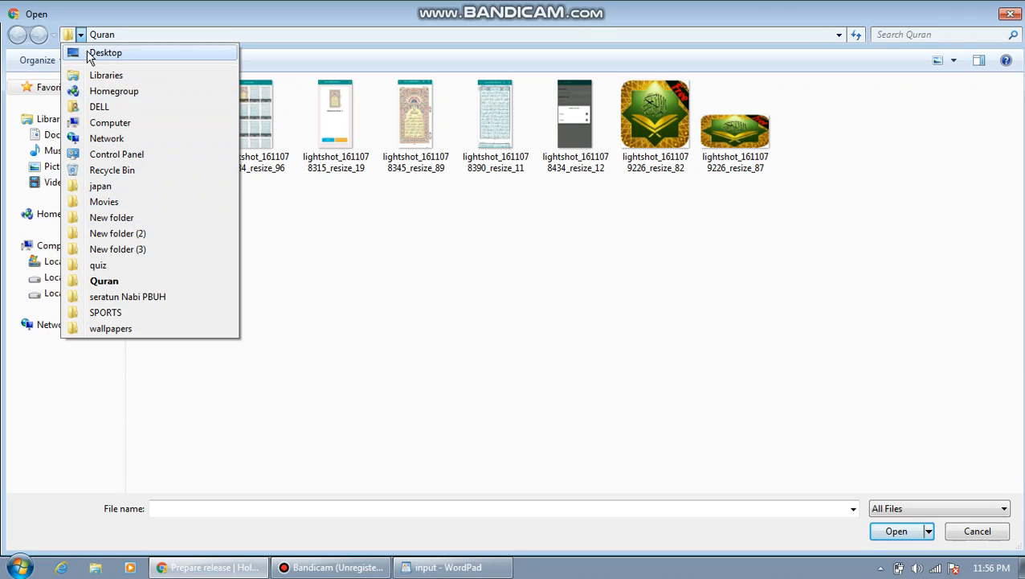
pyautogui.click(96, 52)
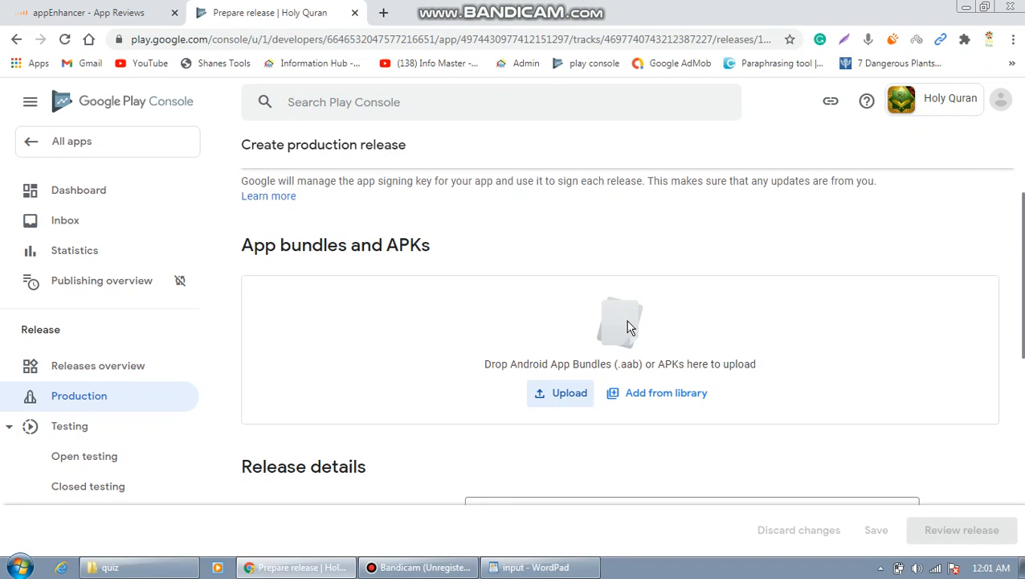
pyautogui.click(569, 393)
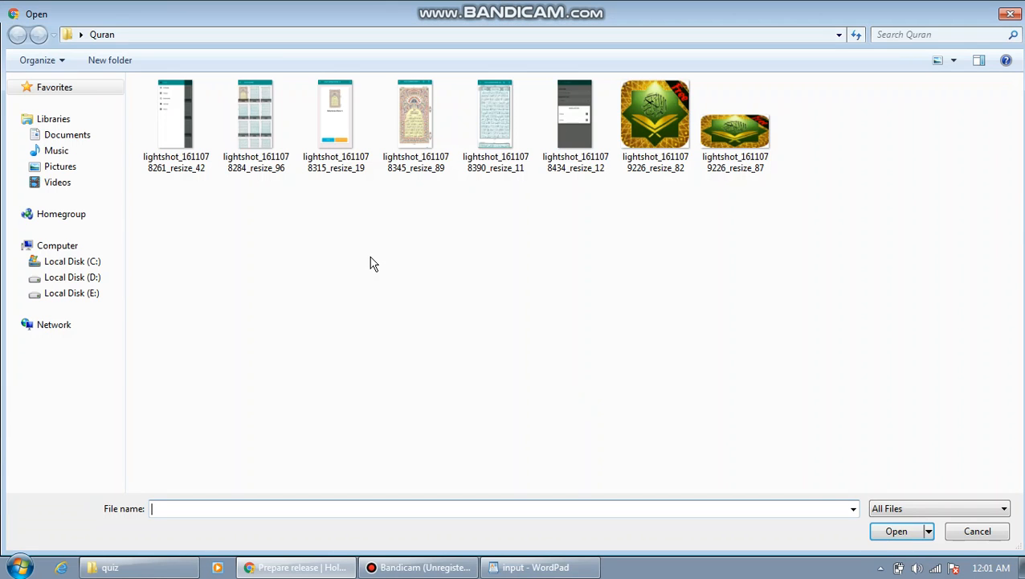
pyautogui.click(83, 37)
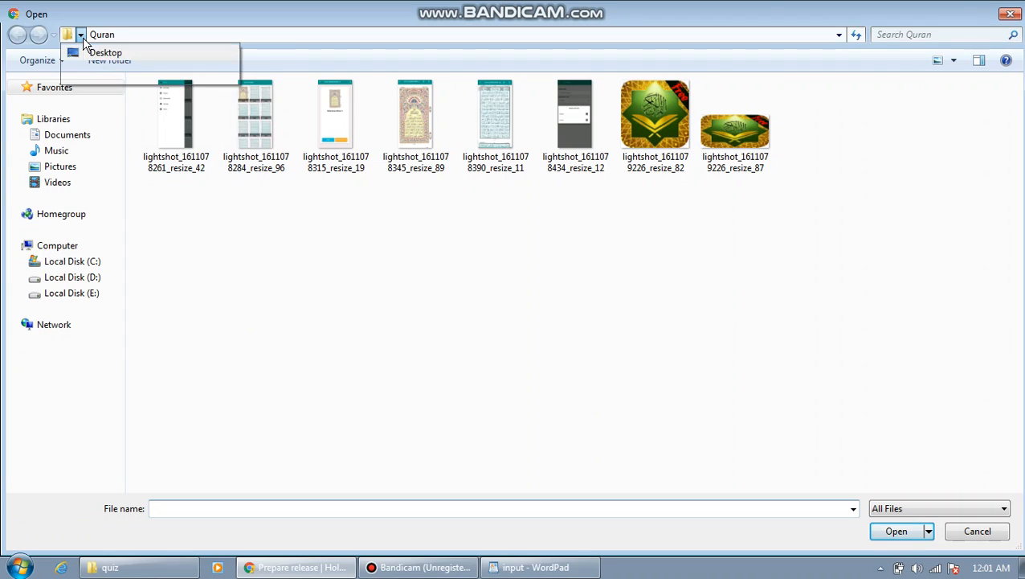
pyautogui.click(85, 38)
pyautogui.click(84, 37)
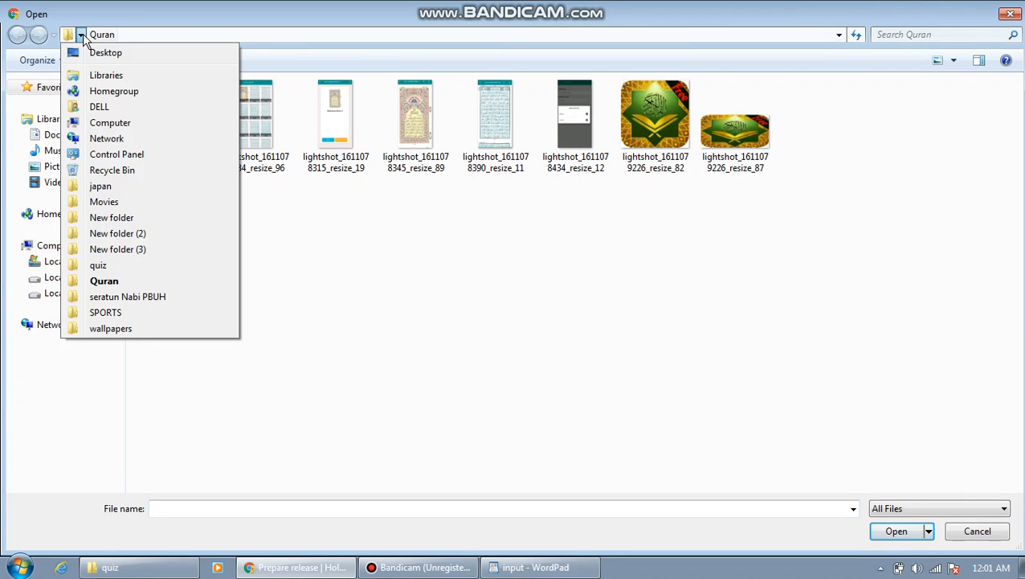
pyautogui.click(91, 53)
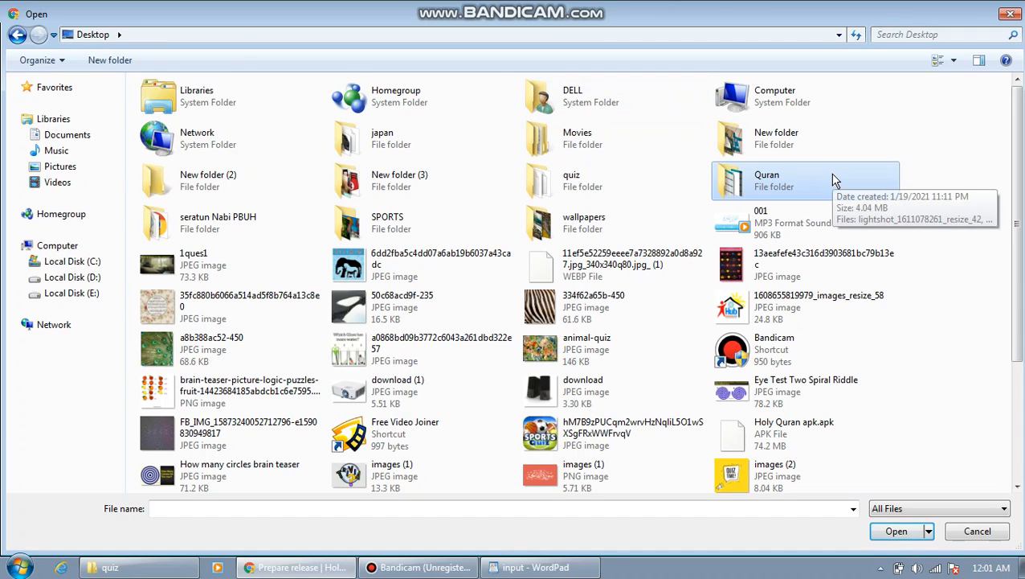
pyautogui.click(788, 436)
pyautogui.click(900, 530)
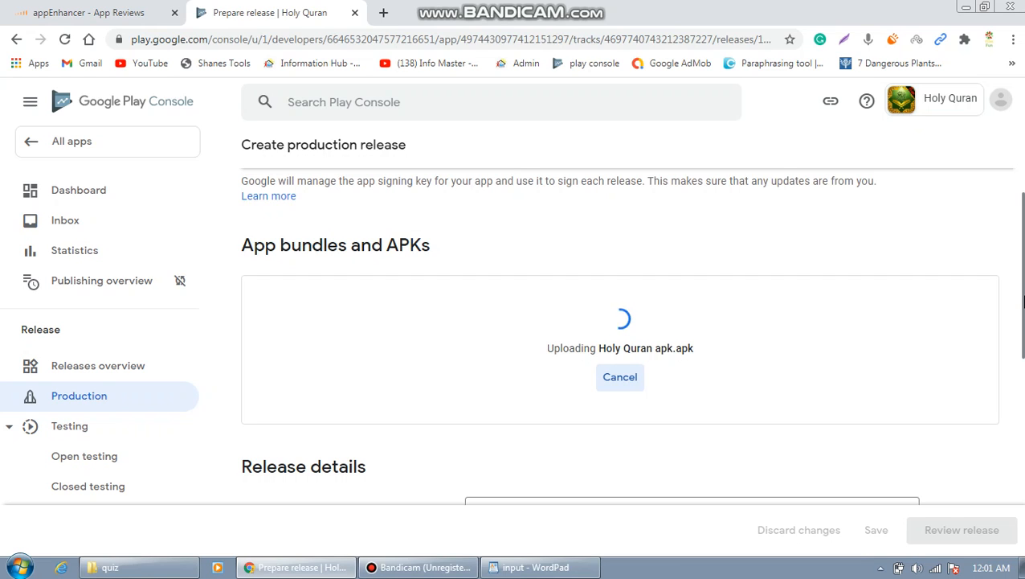
# Enter 'Holy Quran' as the production release name.
pyautogui.moveTo(1022, 301); pyautogui.dragTo(1022, 378)
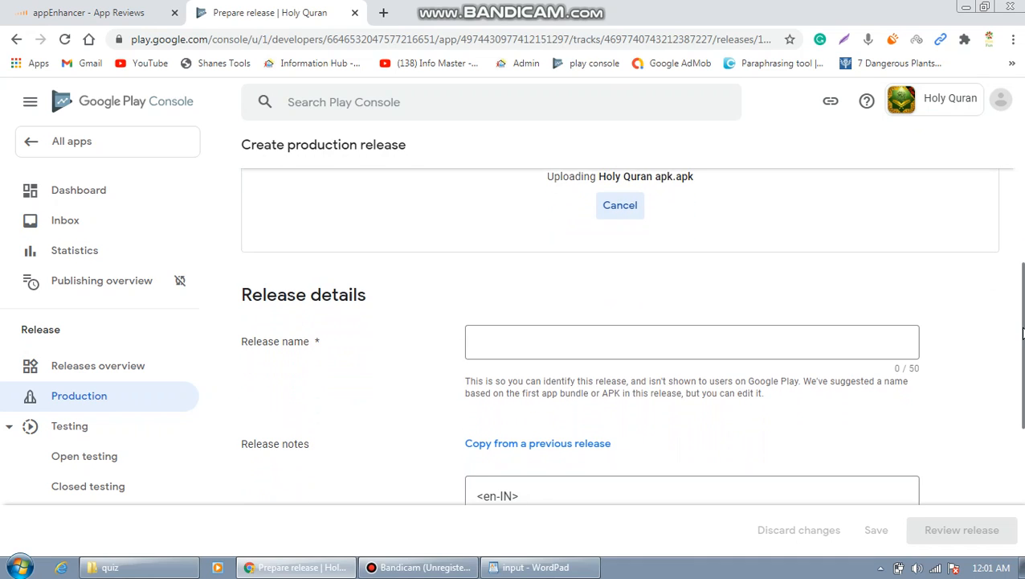
pyautogui.moveTo(1023, 333); pyautogui.dragTo(1023, 364)
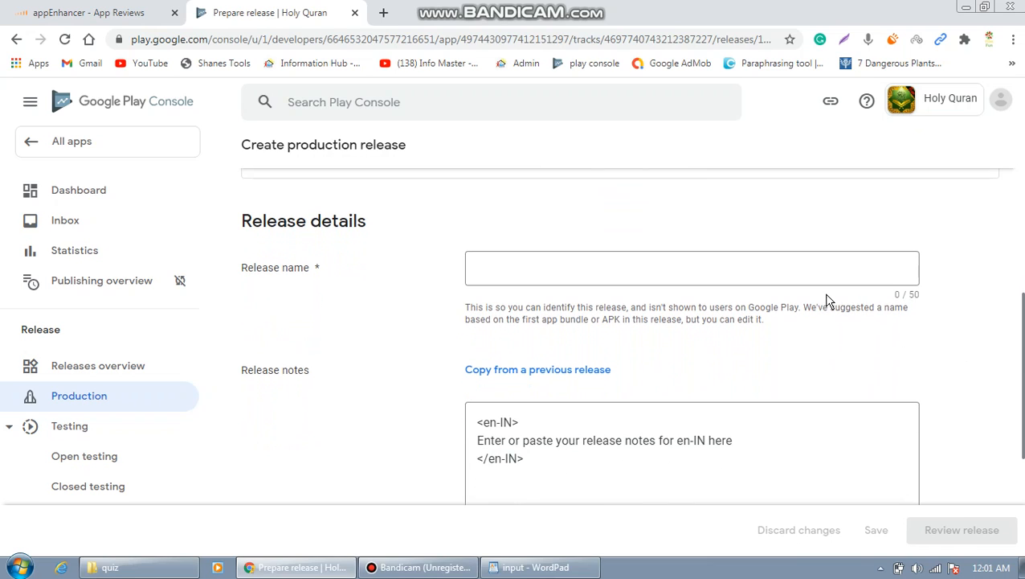
pyautogui.click(811, 269)
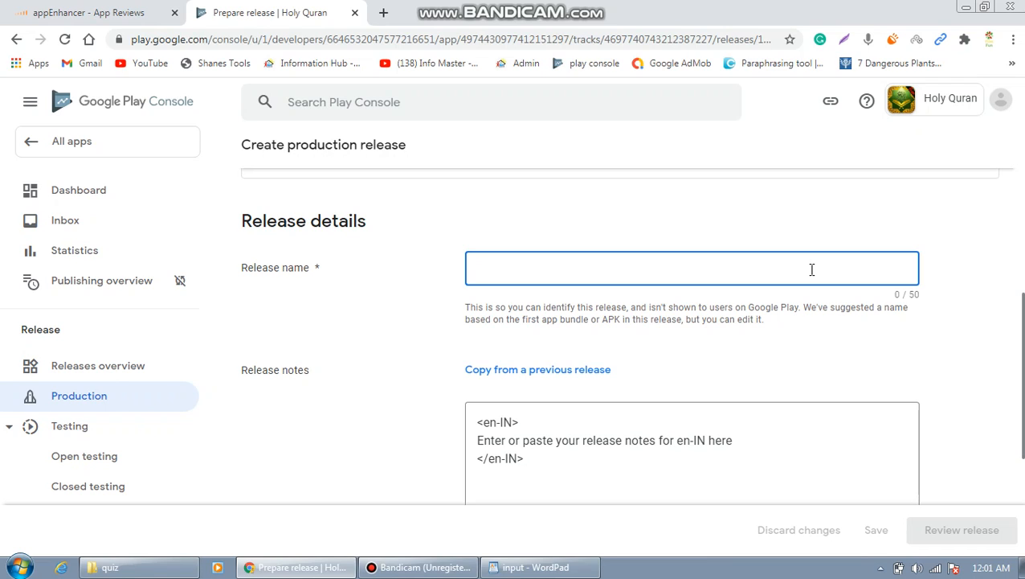
pyautogui.write('Holu')
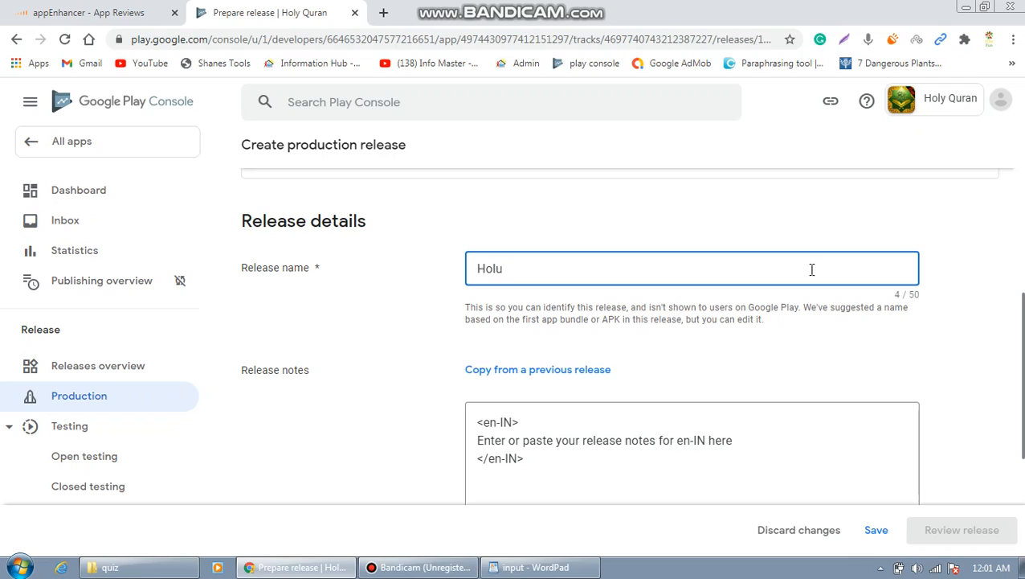
pyautogui.press('BackSpace')
pyautogui.write('y Quran')
pyautogui.scroll(-1, 1023, 336)
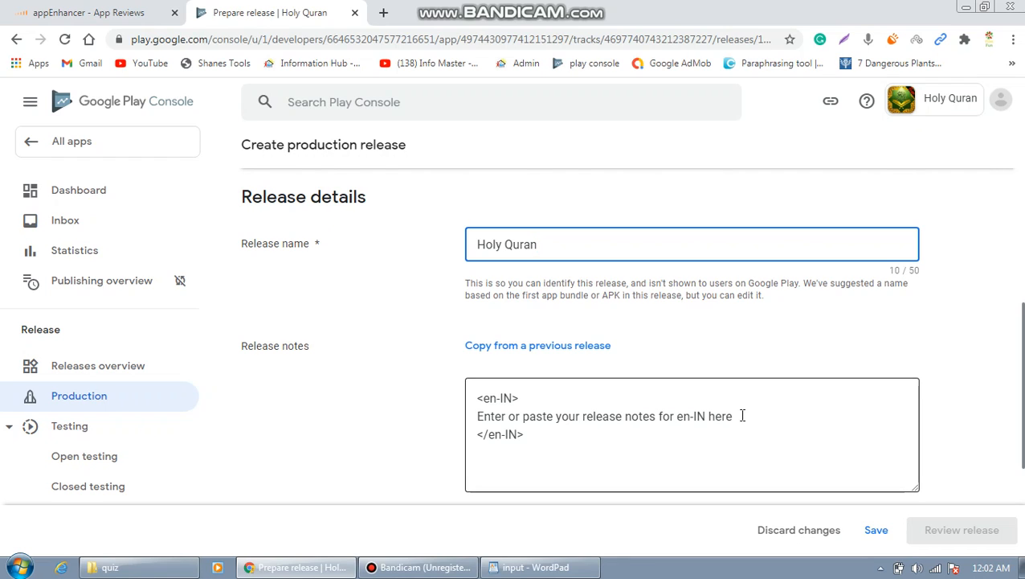
# Copy WordPad's opening sentence saying the word Quran means recitation, then return to Chrome.
pyautogui.click(524, 568)
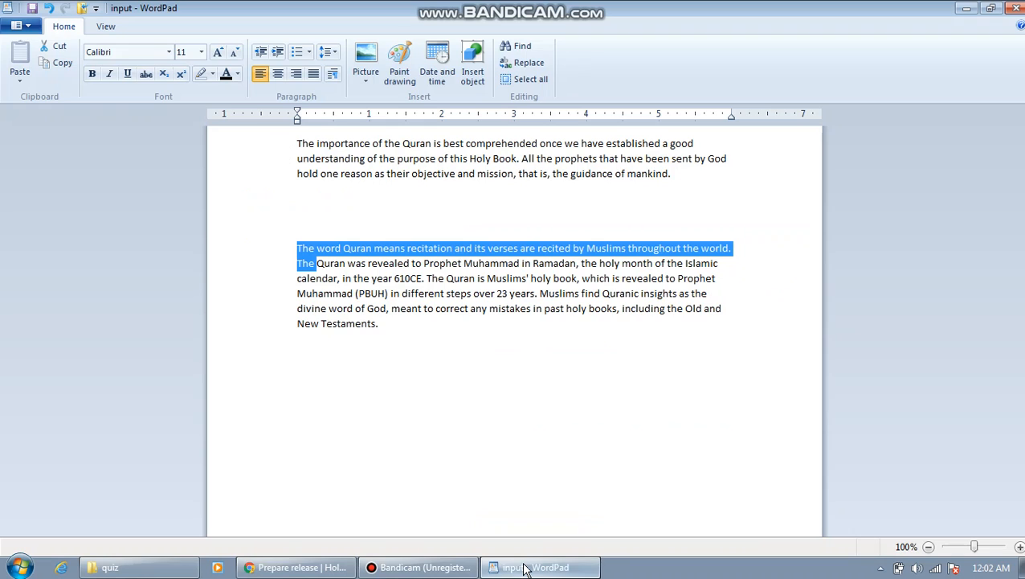
pyautogui.click(559, 410)
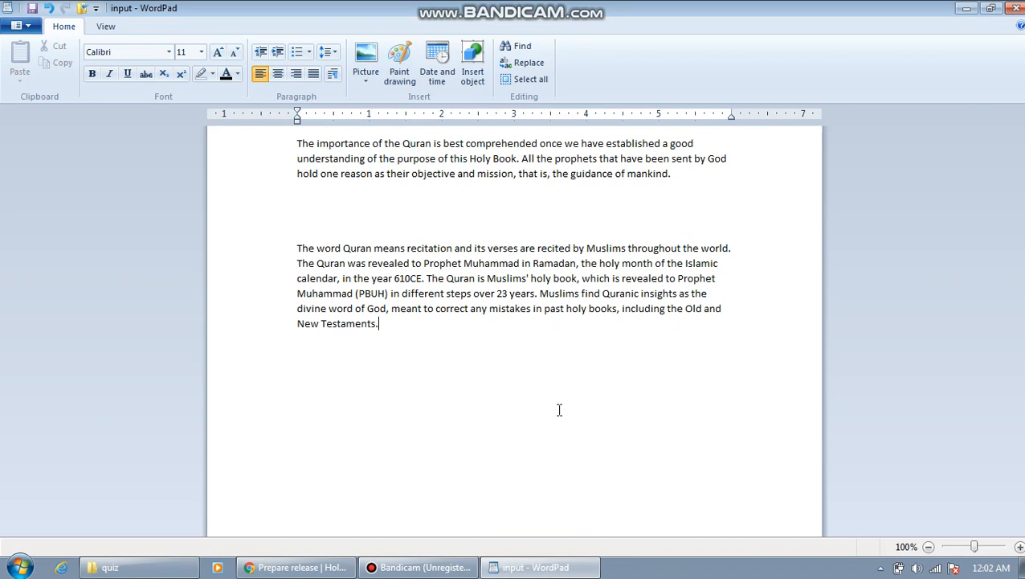
pyautogui.click(298, 248)
pyautogui.moveTo(299, 248); pyautogui.dragTo(563, 250)
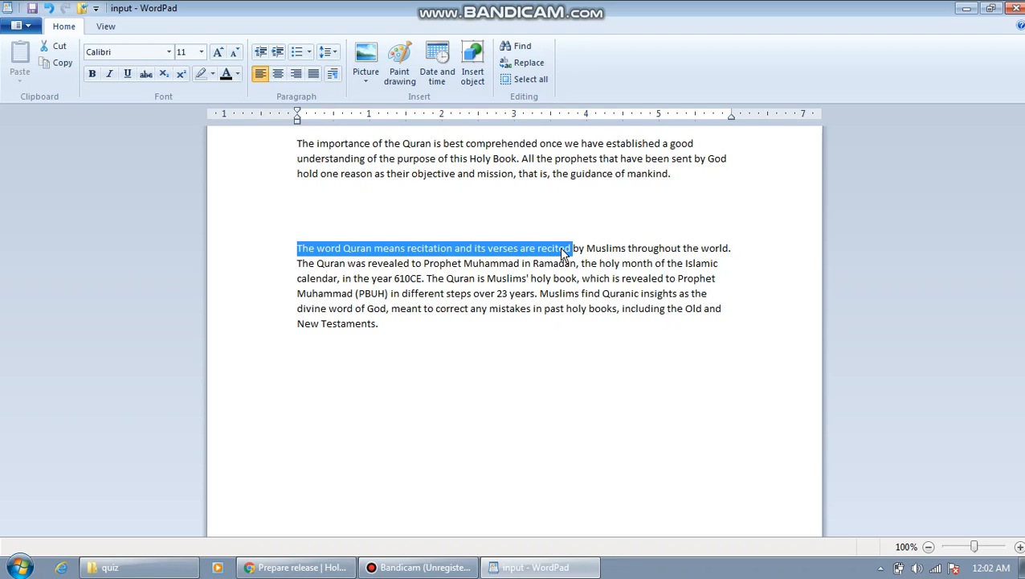
pyautogui.click(561, 248)
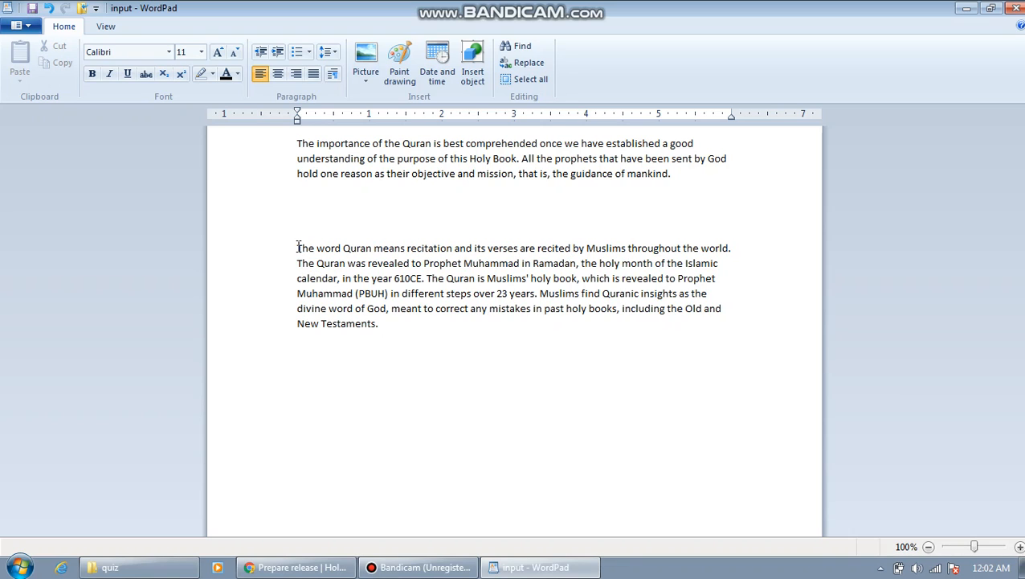
pyautogui.moveTo(299, 247); pyautogui.dragTo(304, 271)
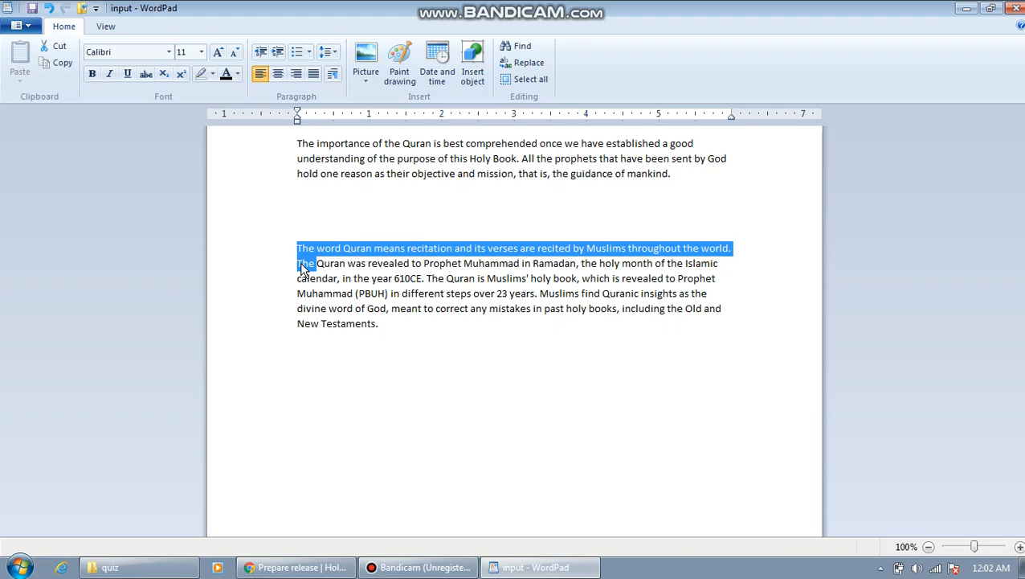
pyautogui.hotkey('ctrl', 'c')
pyautogui.click(336, 569)
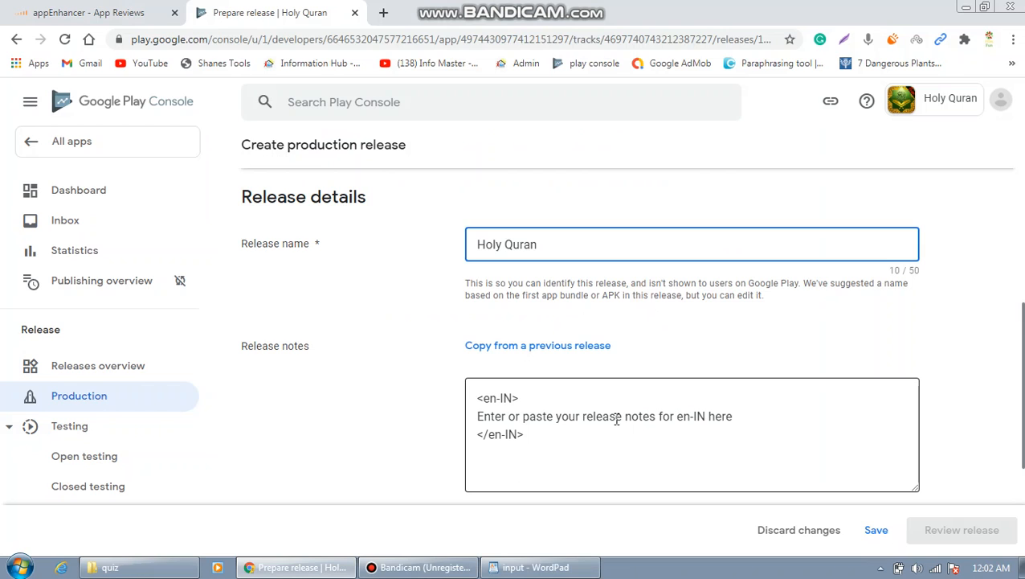
# Replace the en-IN placeholder notes with 'The word Quran means recitation and its verses are recited by Muslims…'.
pyautogui.tripleClick(733, 416)
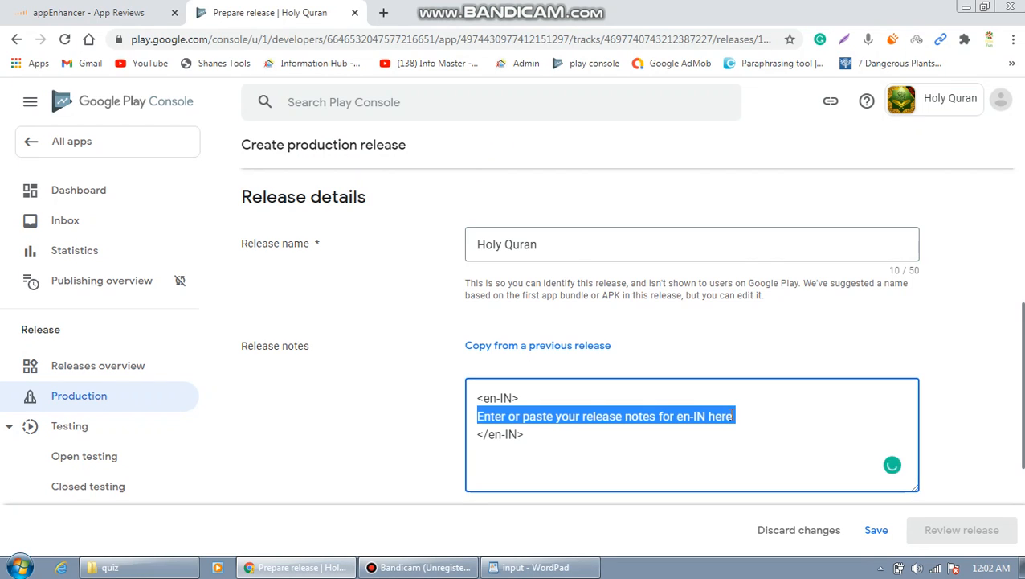
pyautogui.press('BackSpace')
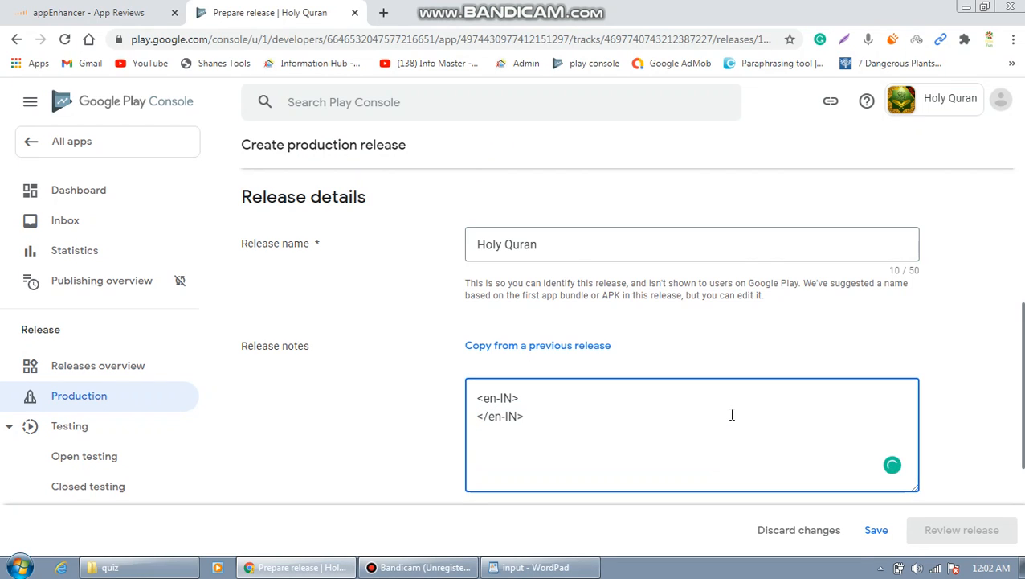
pyautogui.click(526, 401)
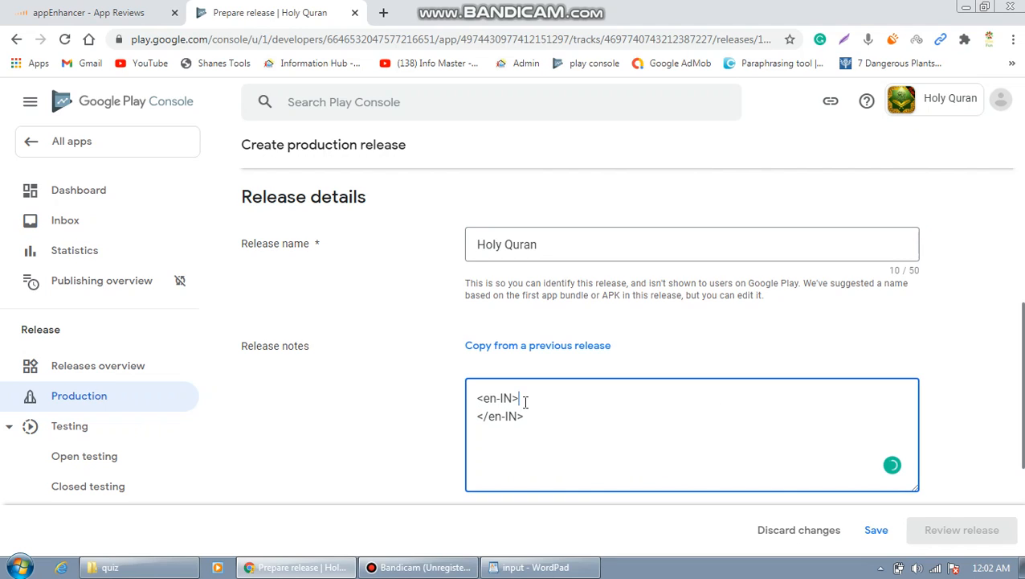
pyautogui.press('Return')
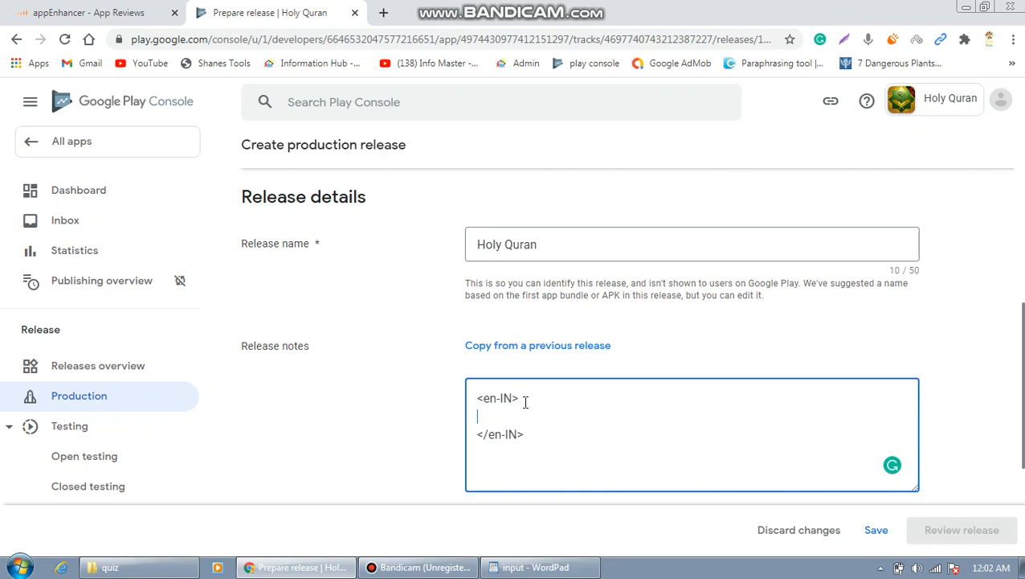
pyautogui.write('The word Quran means recitation and its verses are recited by Muslims throughout the world. The')
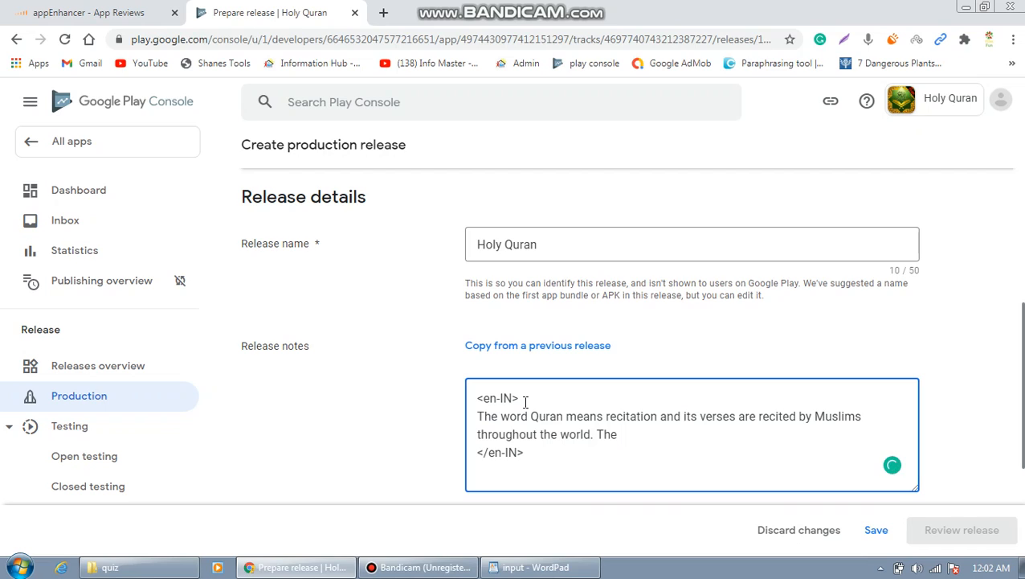
pyautogui.press('BackSpace')
pyautogui.press('BackSpace')
pyautogui.press('BackSpace')
pyautogui.press('BackSpace')
pyautogui.scroll(1, 631, 335)
pyautogui.moveTo(1023, 296); pyautogui.dragTo(1022, 259)
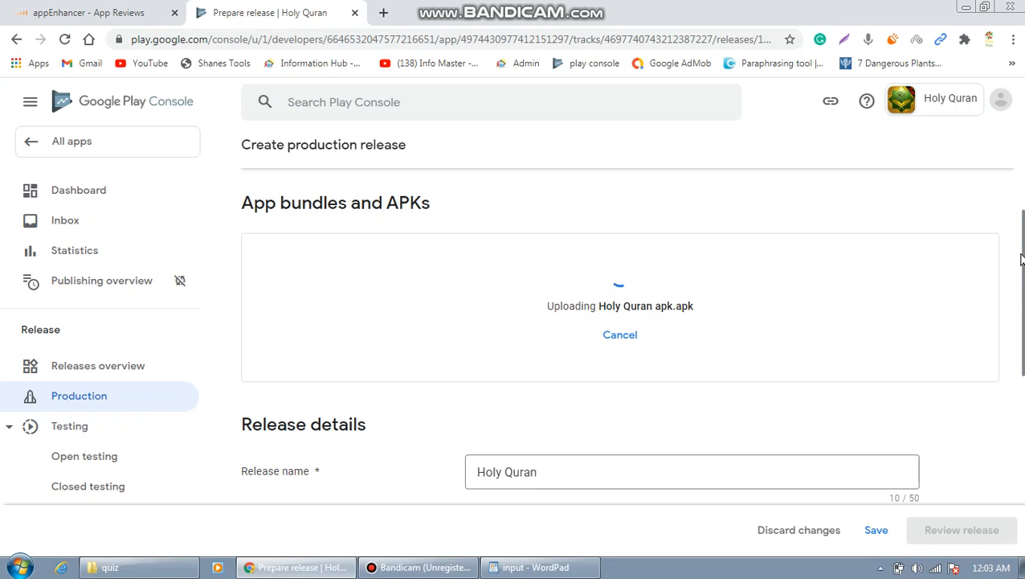
pyautogui.scroll(-3, 1023, 265)
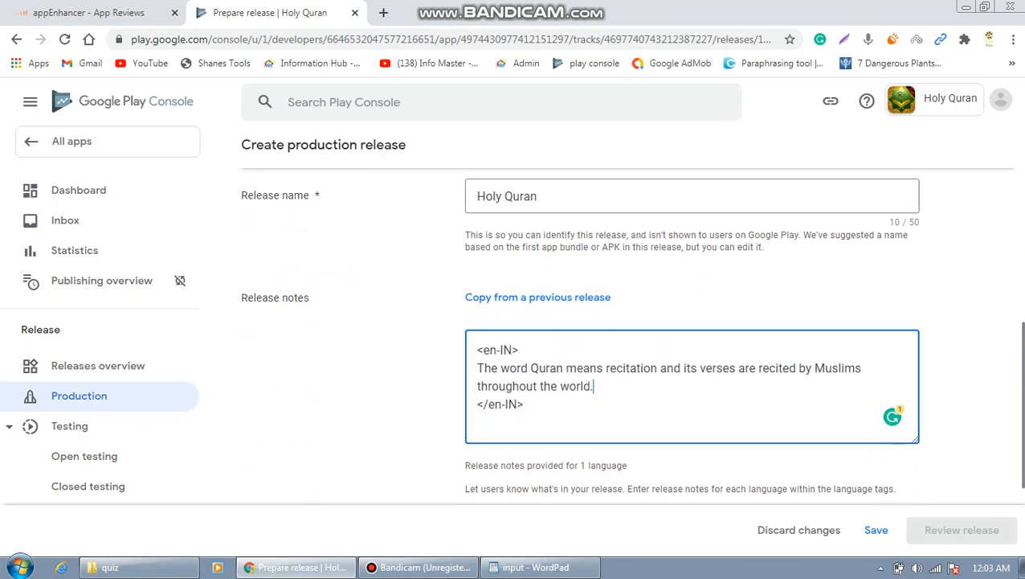
pyautogui.scroll(-1, 691, 338)
pyautogui.scroll(-1, 632, 335)
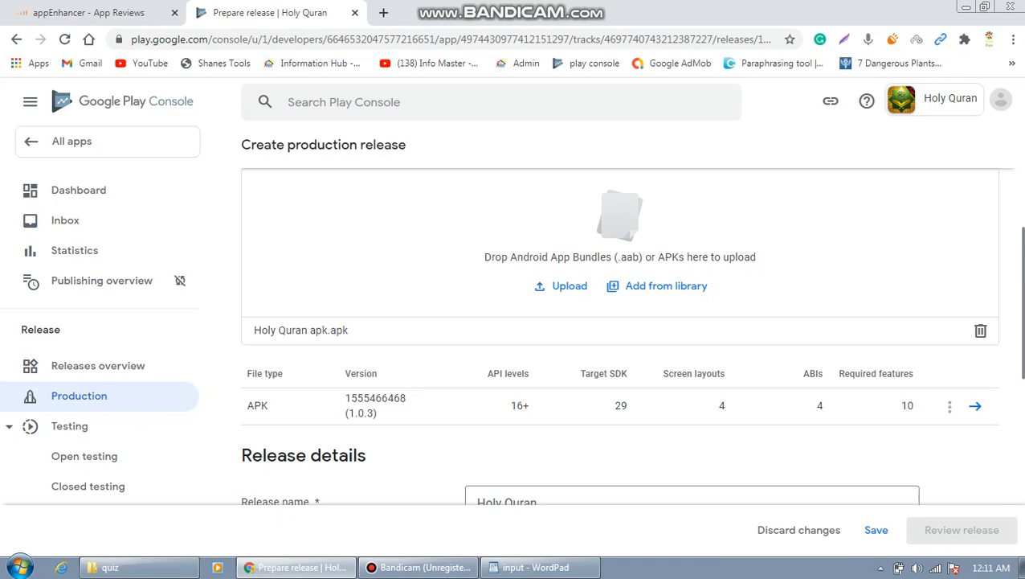
# Paste the copied sentence into the release notes and save the release draft.
pyautogui.moveTo(1022, 265); pyautogui.dragTo(1019, 311)
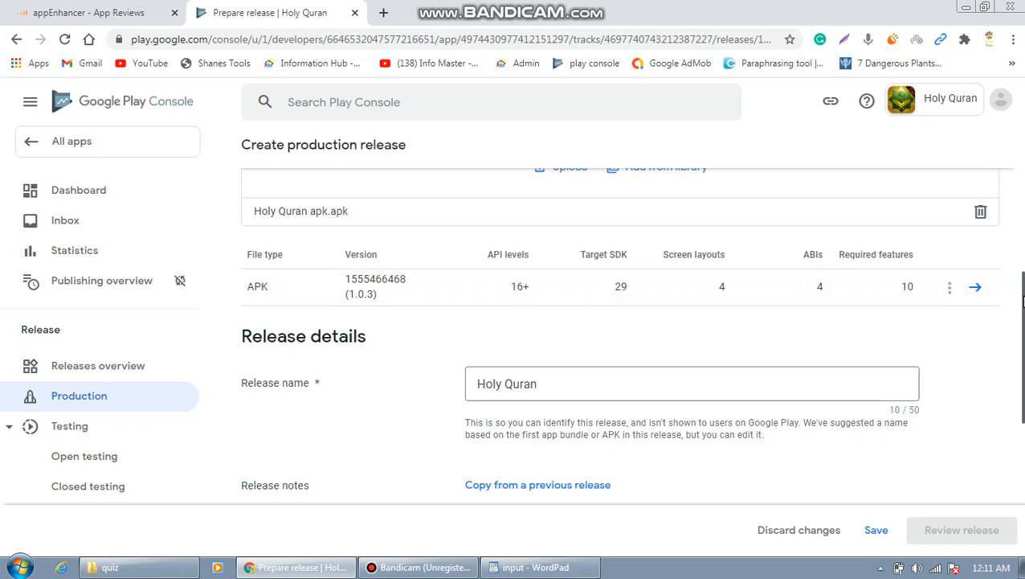
pyautogui.hotkey('ctrl', 'v')
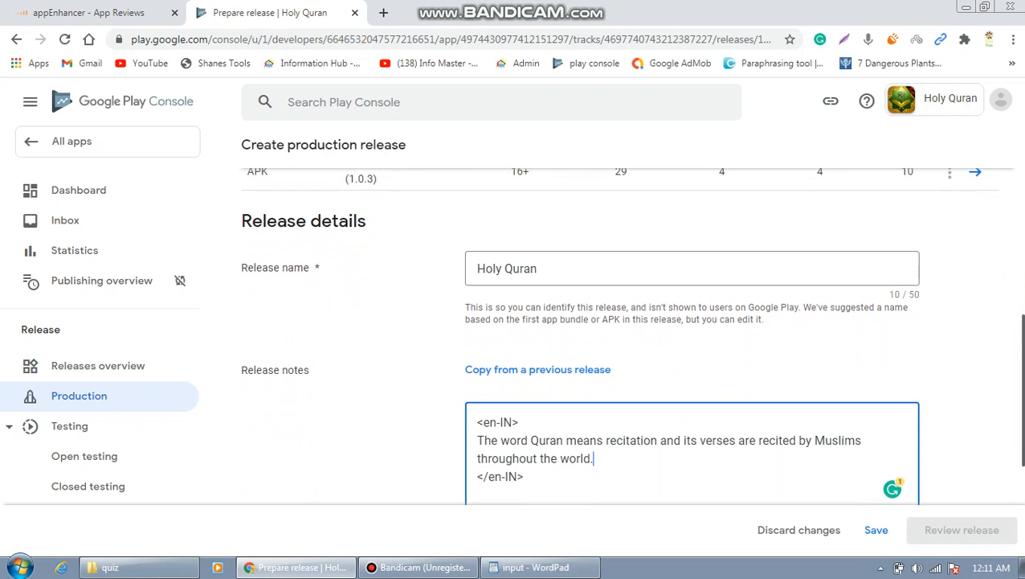
pyautogui.scroll(-2, 907, 482)
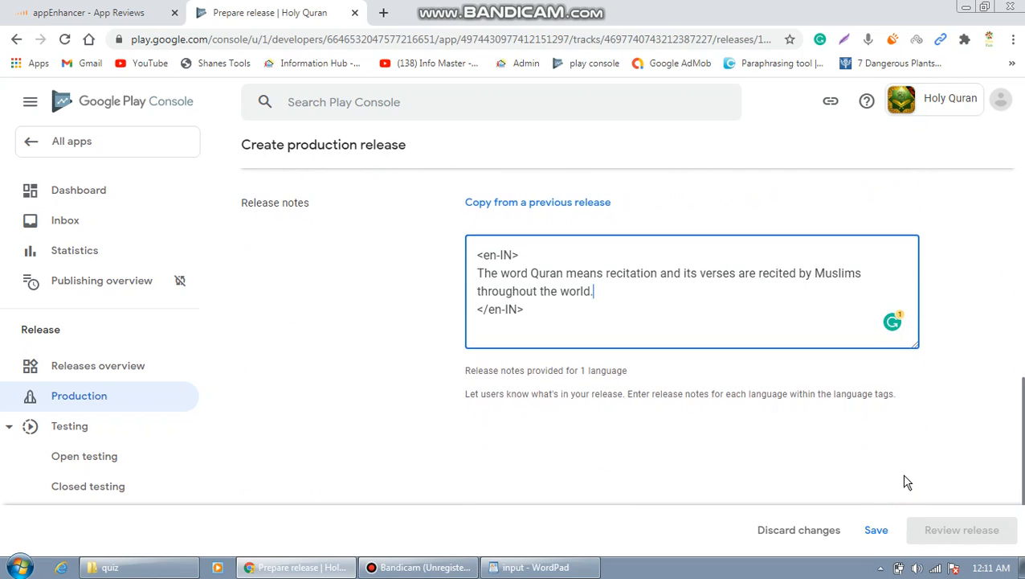
pyautogui.click(878, 533)
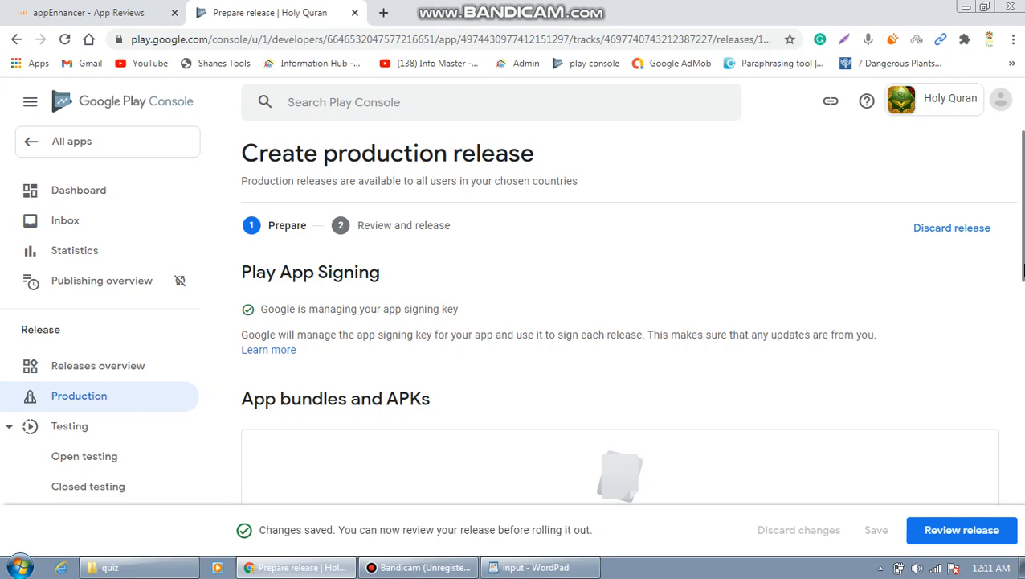
pyautogui.moveTo(1024, 270); pyautogui.dragTo(1024, 405)
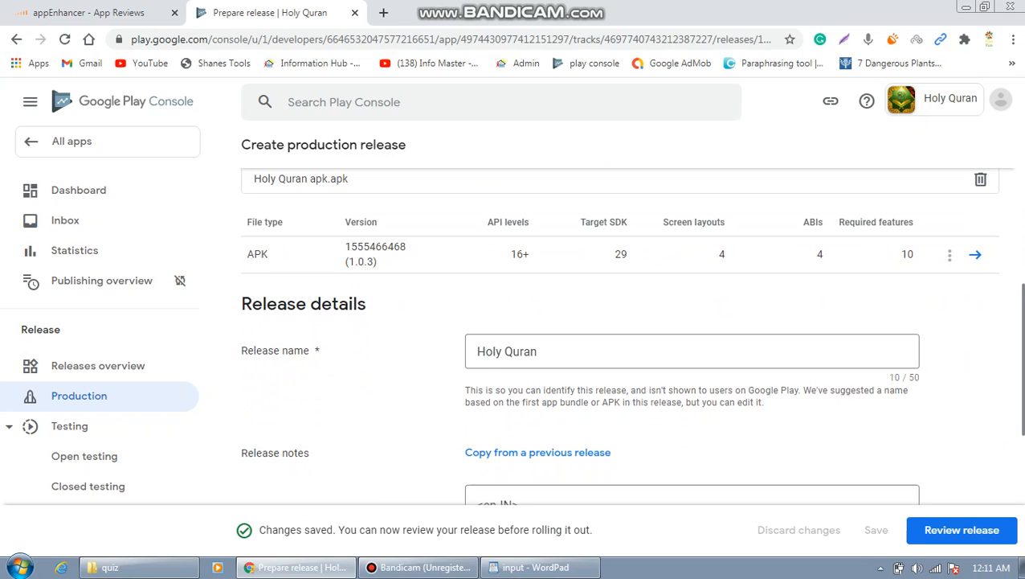
pyautogui.moveTo(1024, 370); pyautogui.dragTo(1024, 486)
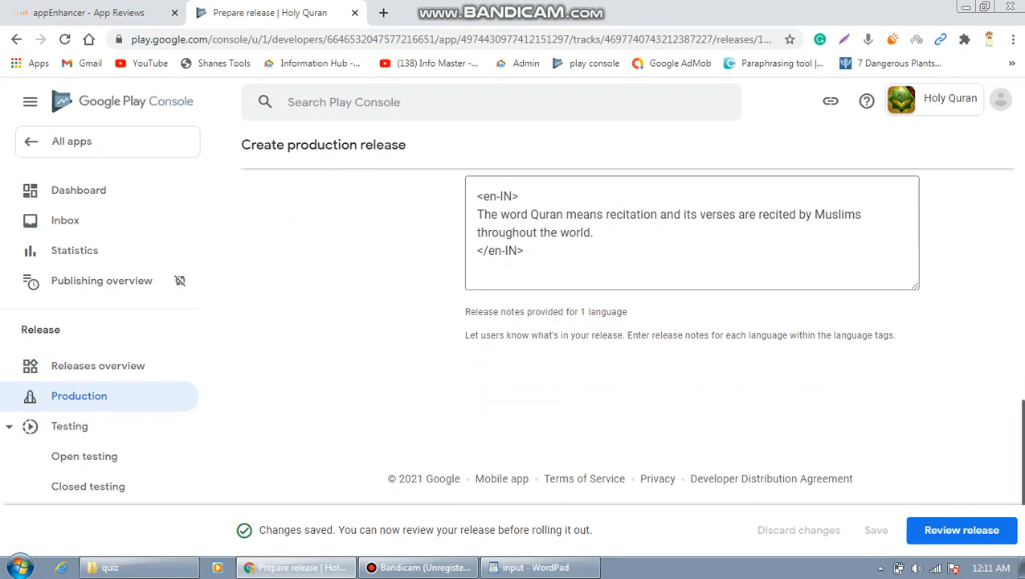
# Review the release, read its privacy-policy error for audio and phone-state permissions, and return to Dashboard.
pyautogui.click(991, 531)
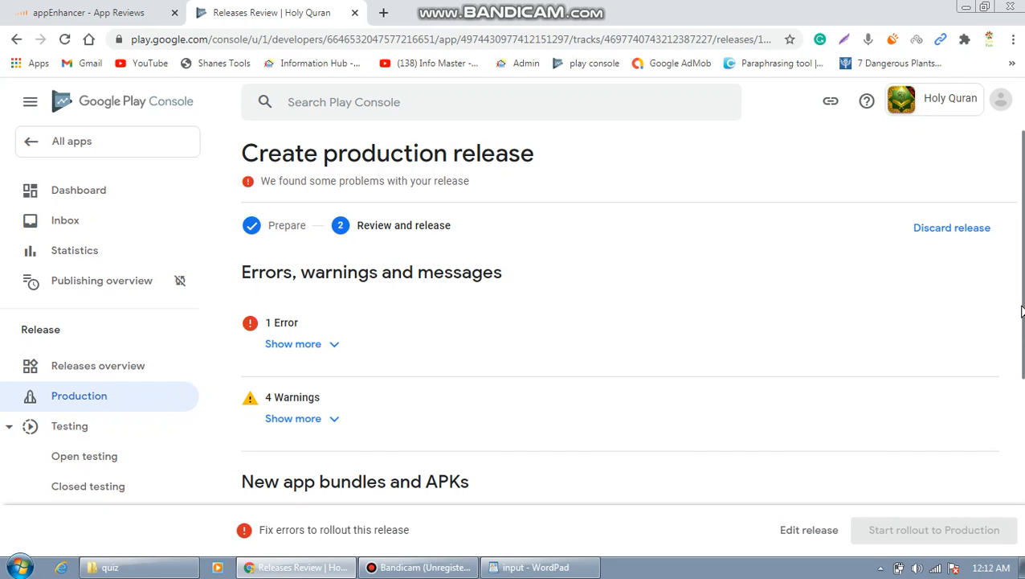
pyautogui.scroll(-1, 1017, 324)
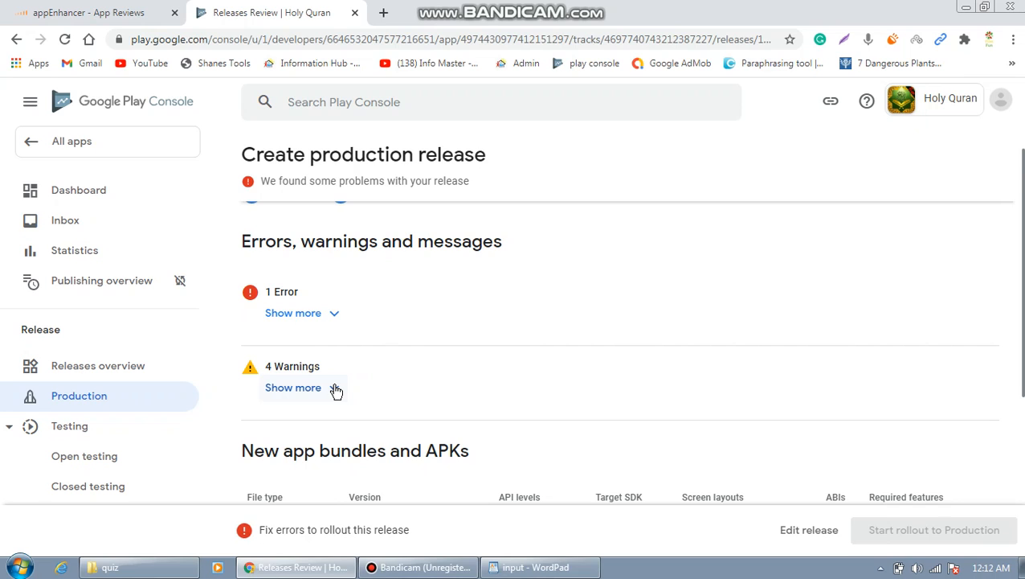
pyautogui.click(335, 315)
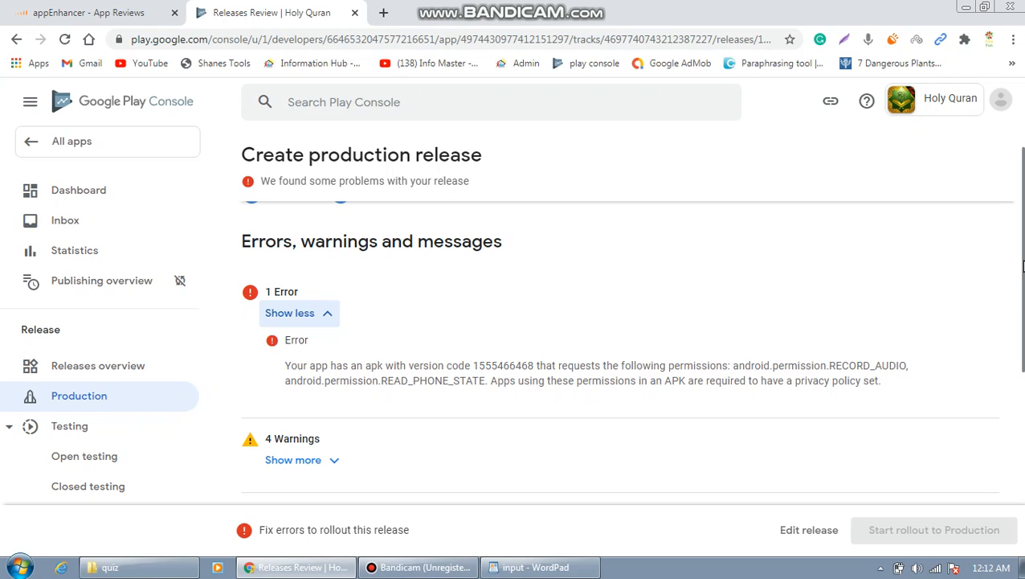
pyautogui.scroll(-2, 1022, 265)
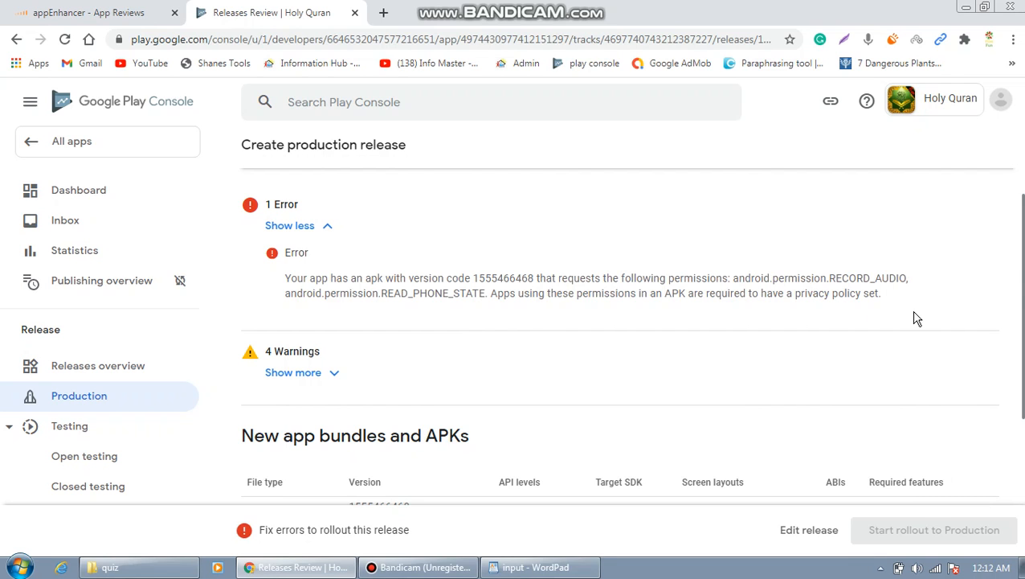
pyautogui.scroll(2, 1022, 275)
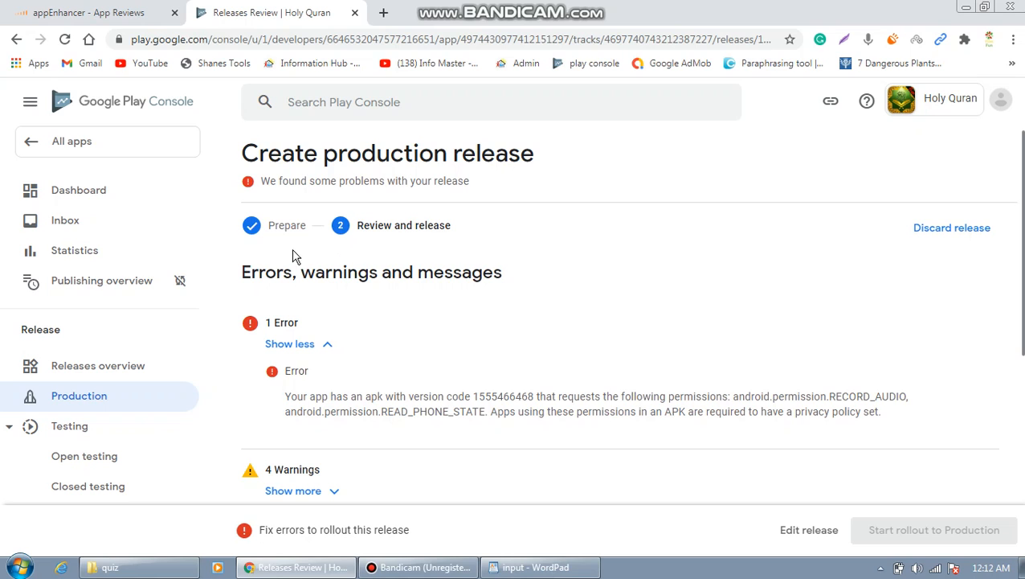
pyautogui.click(101, 198)
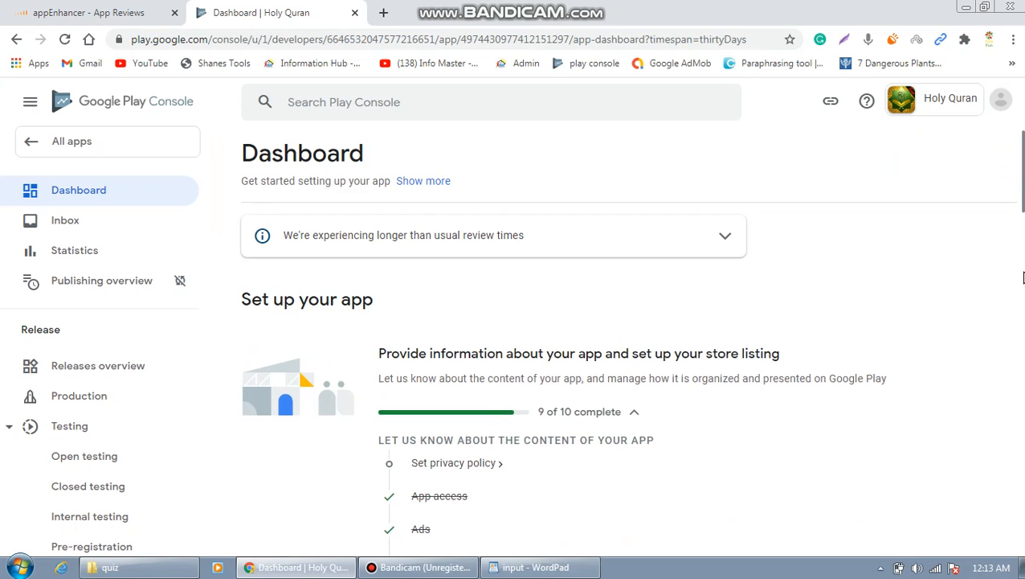
# Check the Dashboard setup list's missing privacy policy and open a new browser tab.
pyautogui.moveTo(1024, 208); pyautogui.dragTo(1024, 244)
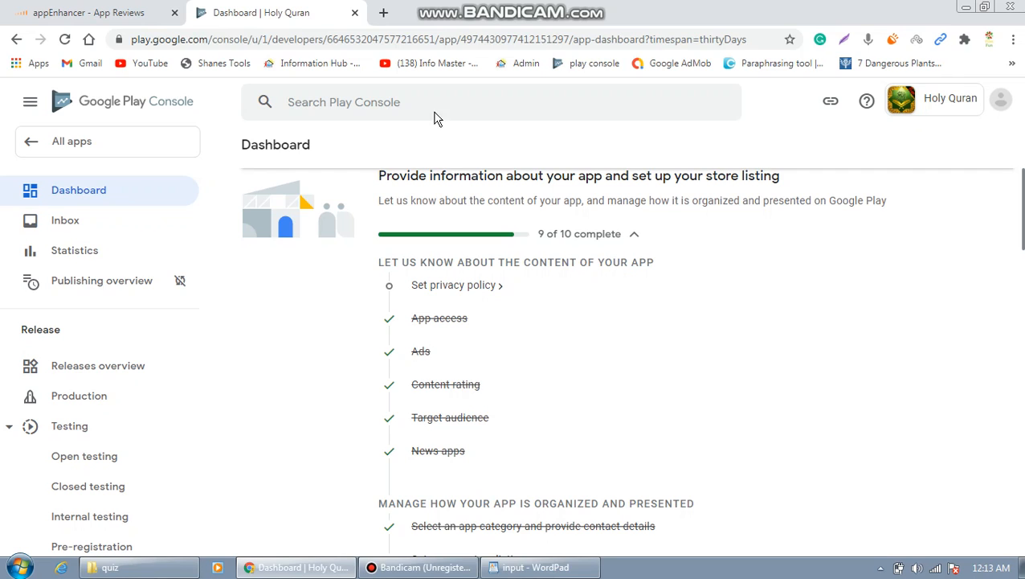
pyautogui.click(385, 15)
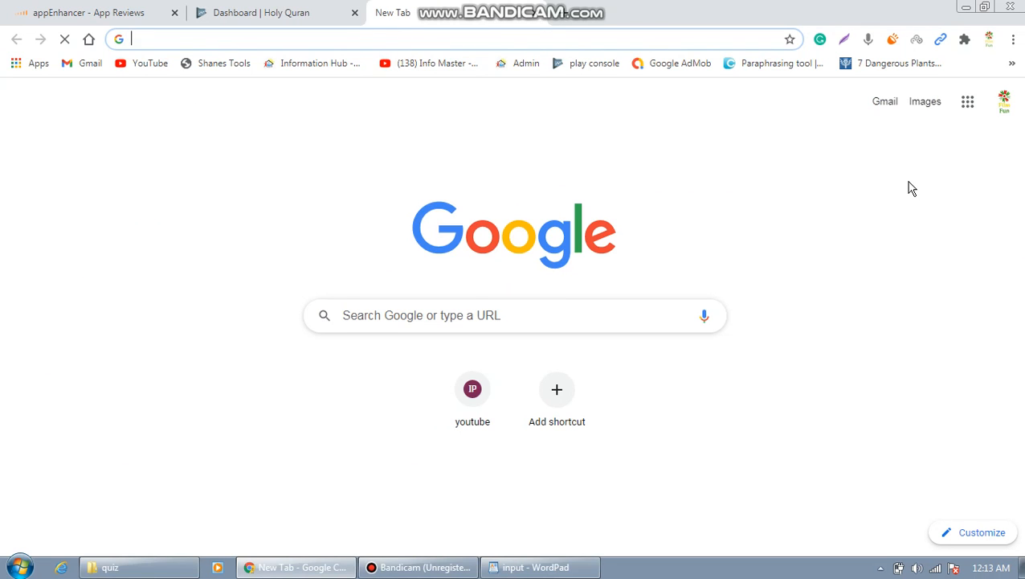
# Launch Blogger from the Google apps grid to reach the News For All blog's posts list.
pyautogui.click(971, 112)
pyautogui.click(969, 102)
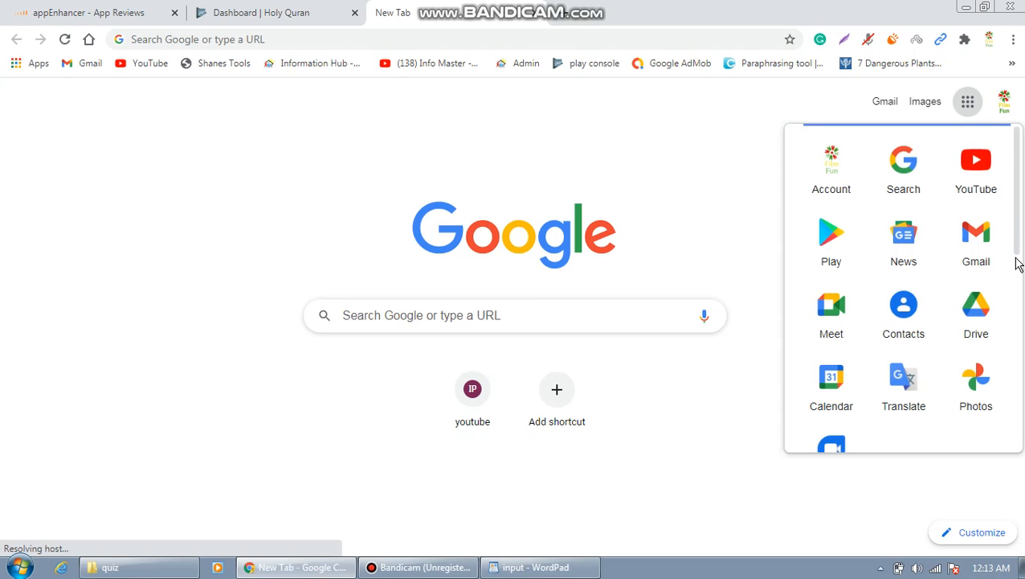
pyautogui.scroll(-1, 1016, 257)
pyautogui.moveTo(1019, 274); pyautogui.dragTo(1019, 310)
pyautogui.scroll(2, 1019, 311)
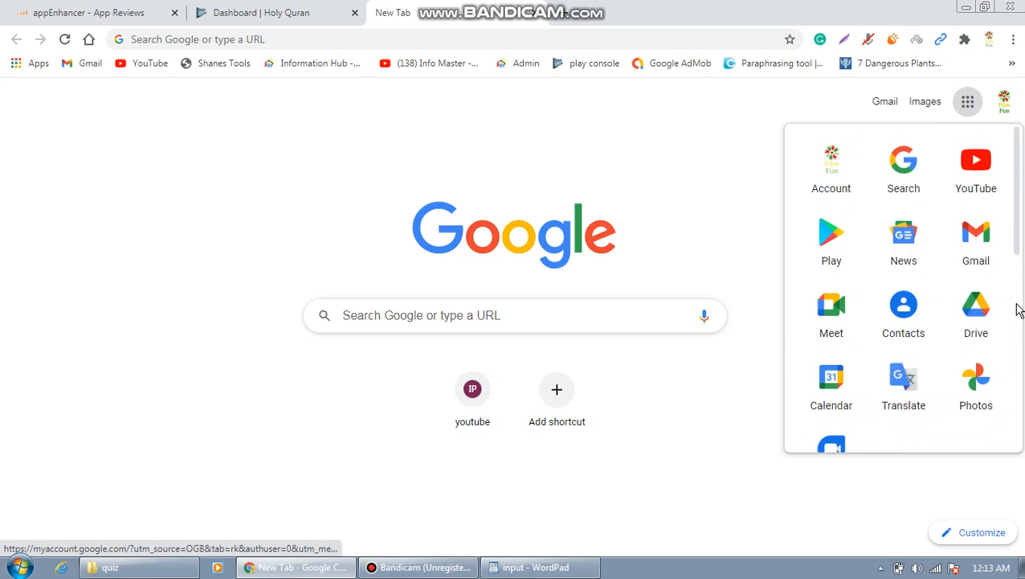
pyautogui.moveTo(1019, 229); pyautogui.dragTo(1019, 339)
pyautogui.click(908, 351)
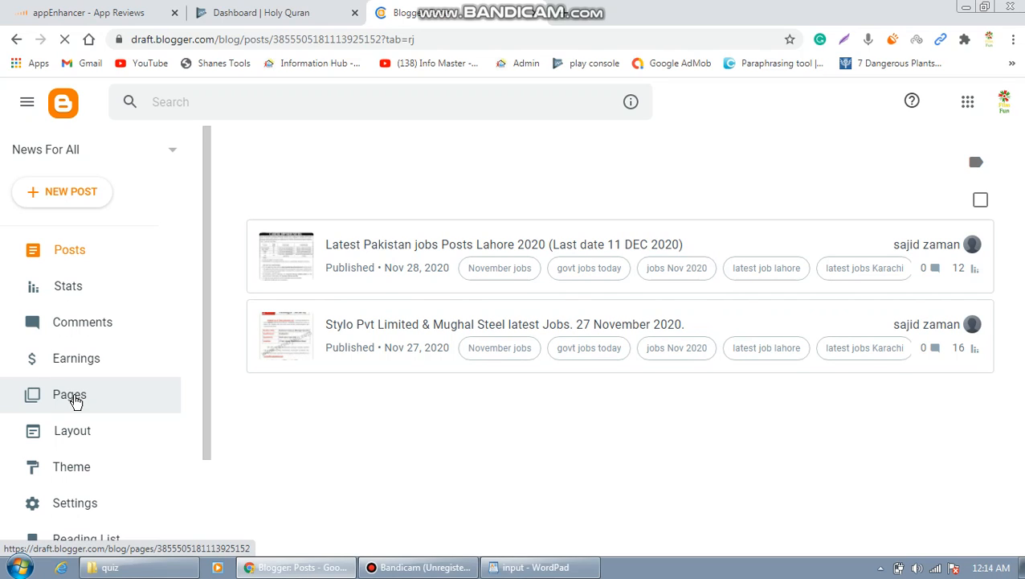
# Open the 'Privacy Policy by TechBizz Developers' page from the blog's Pages list.
pyautogui.click(75, 401)
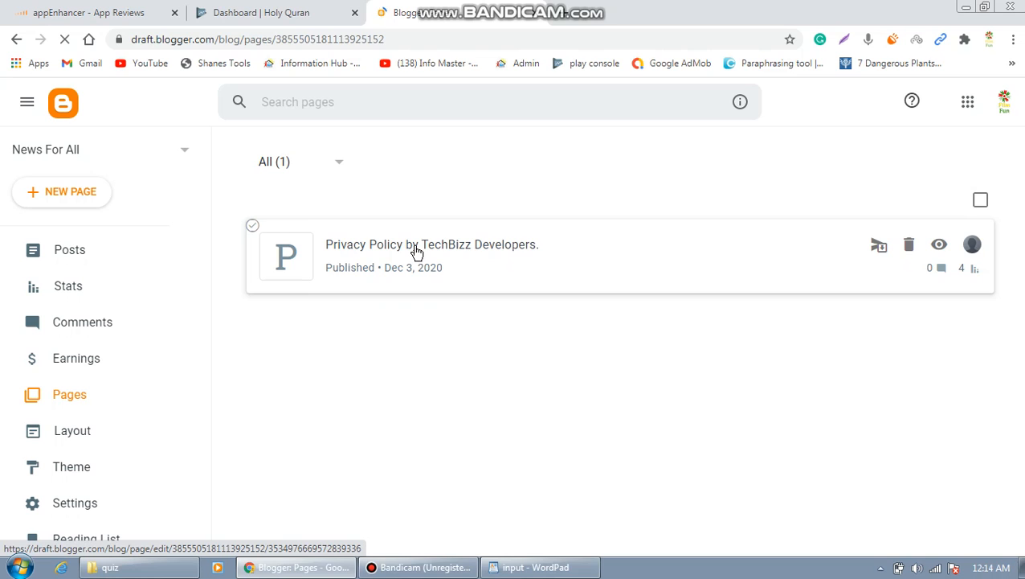
pyautogui.click(417, 251)
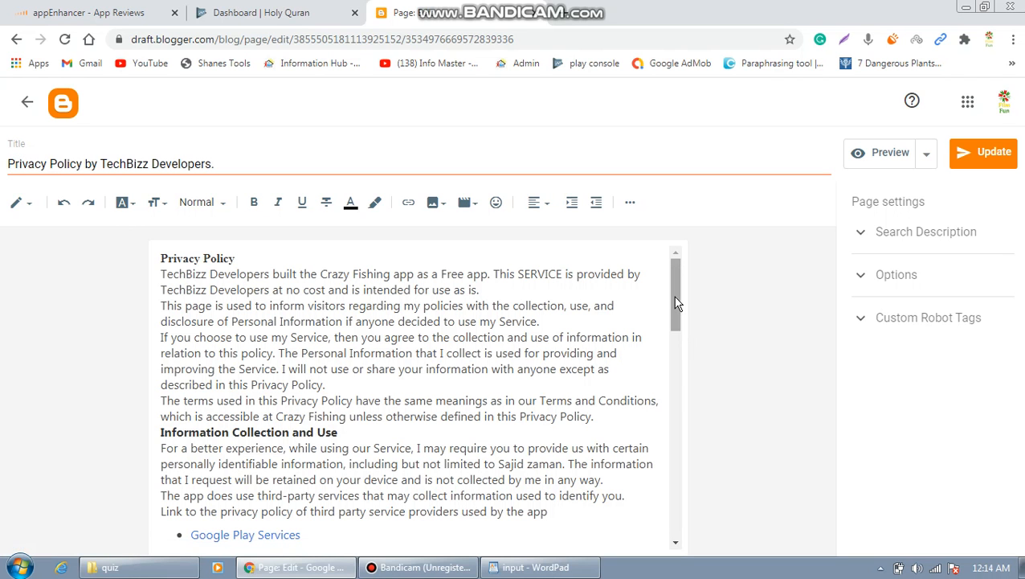
pyautogui.moveTo(678, 309); pyautogui.dragTo(677, 285)
# Copy the privacy policy page's web address and switch back to the Play Console Dashboard tab.
pyautogui.doubleClick(549, 39)
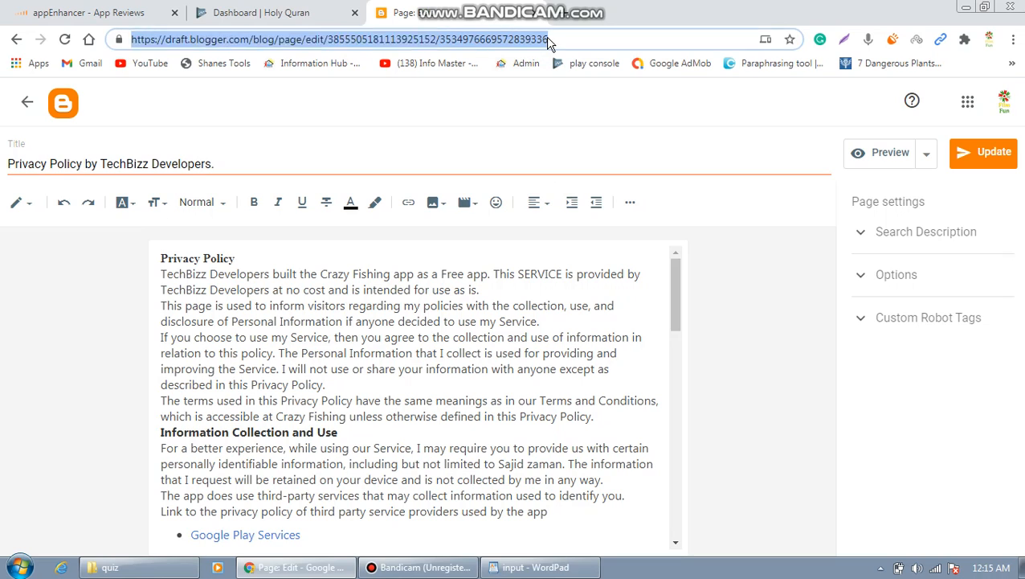
pyautogui.tripleClick(549, 39)
pyautogui.click(325, 16)
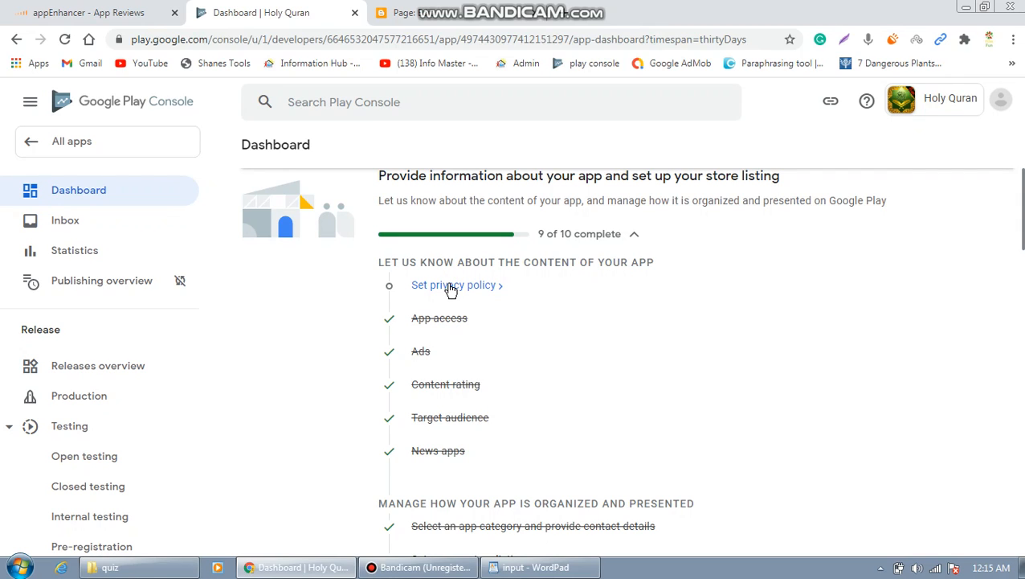
# Paste the copied Blogger page address as the Privacy policy URL and save it.
pyautogui.click(451, 288)
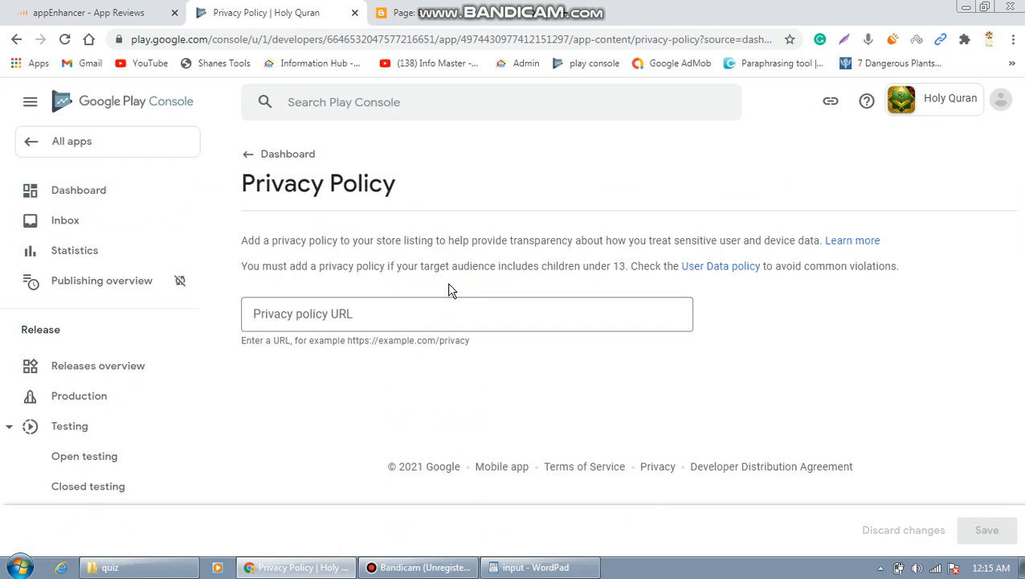
pyautogui.click(401, 319)
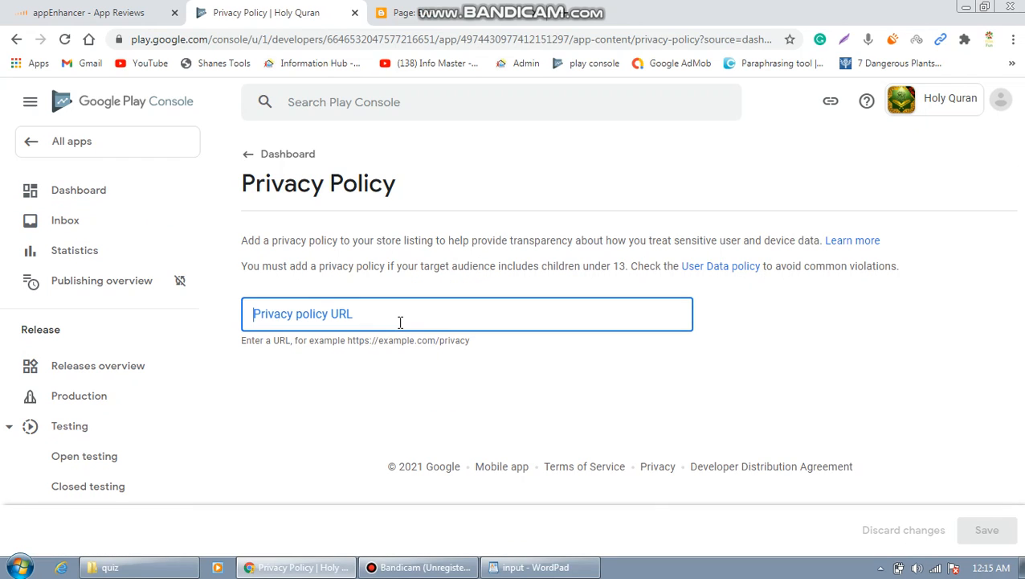
pyautogui.hotkey('ctrl', 'v')
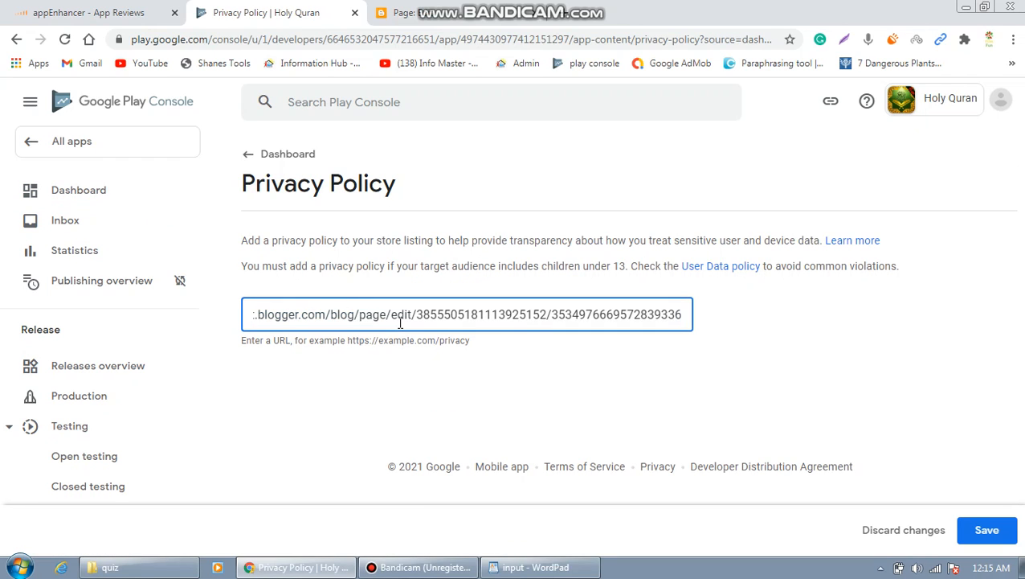
pyautogui.click(981, 532)
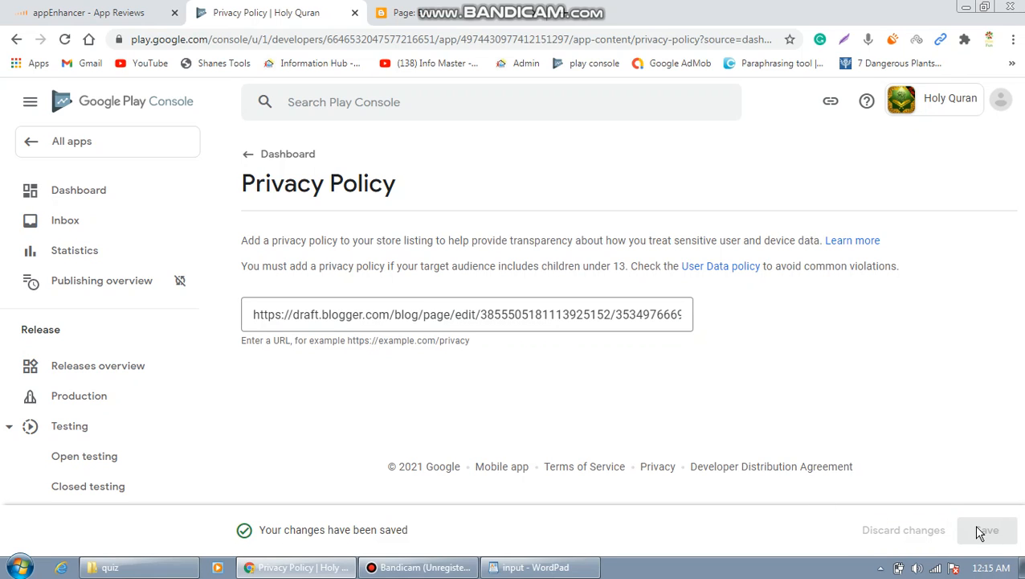
pyautogui.click(491, 318)
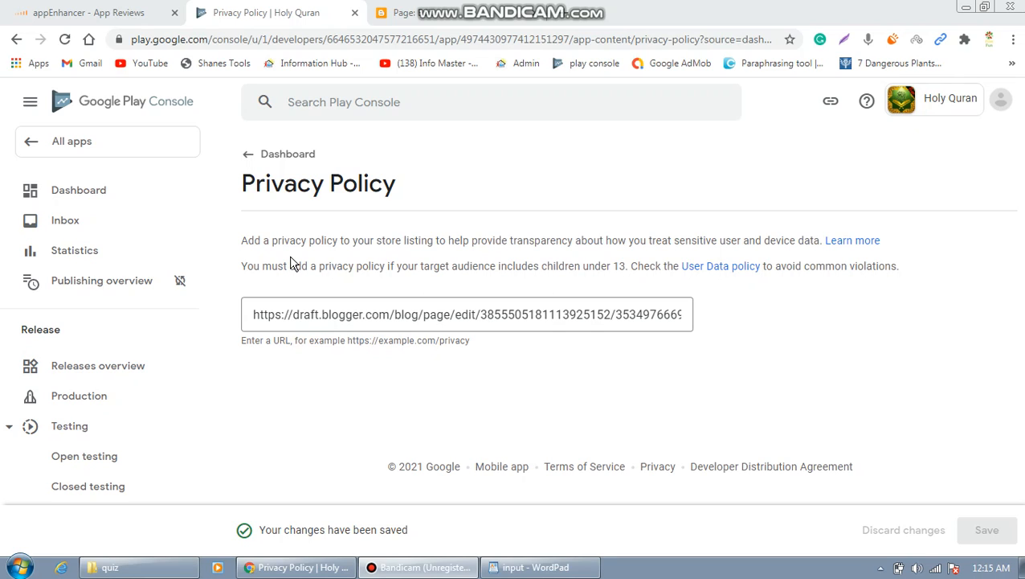
pyautogui.click(275, 159)
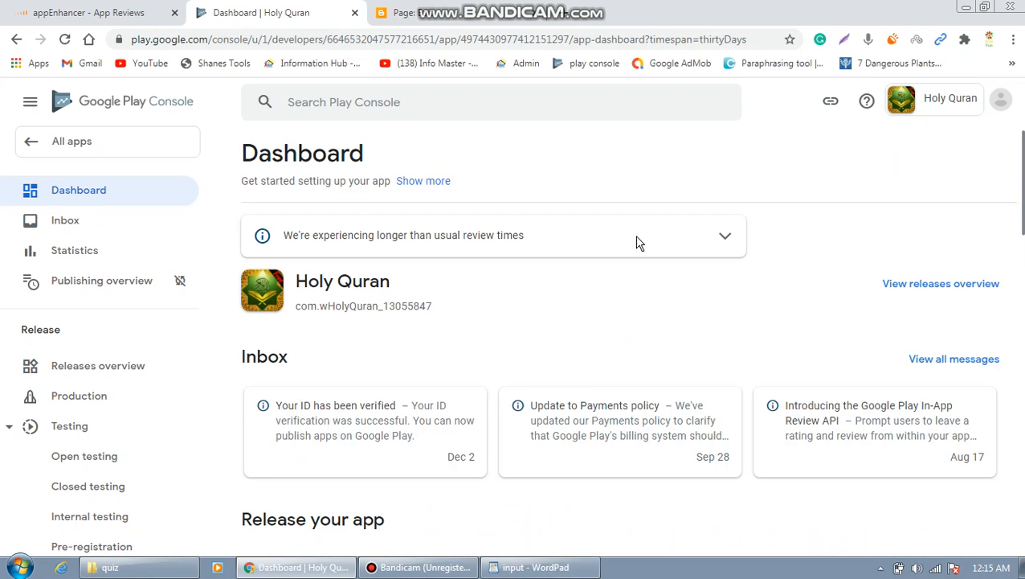
# Enter the developer's e-mail address as the open-testing feedback contact and save the changes.
pyautogui.moveTo(1023, 218); pyautogui.dragTo(1022, 385)
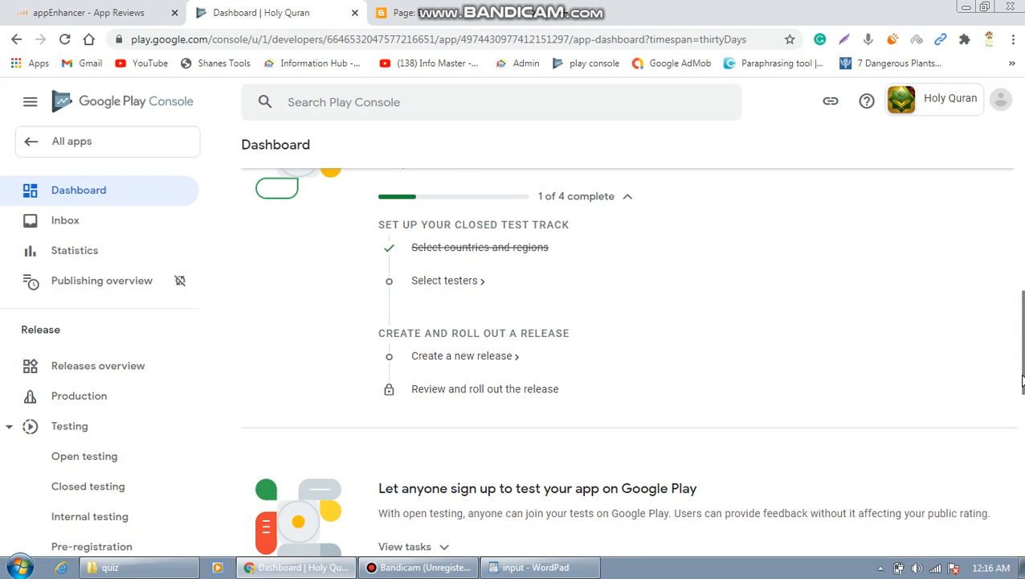
pyautogui.click(461, 285)
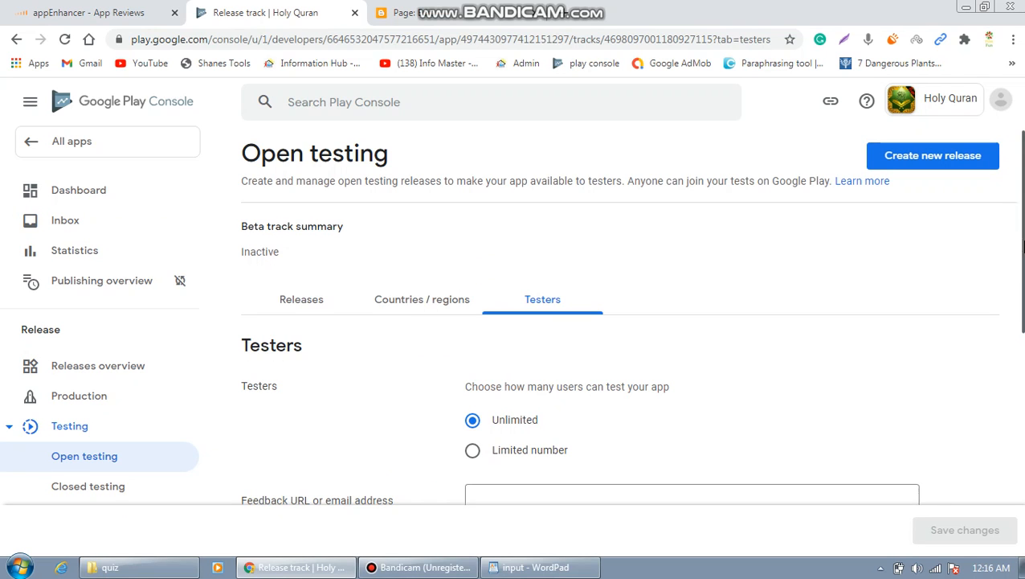
pyautogui.scroll(-2, 1022, 229)
pyautogui.moveTo(1023, 296); pyautogui.dragTo(1023, 364)
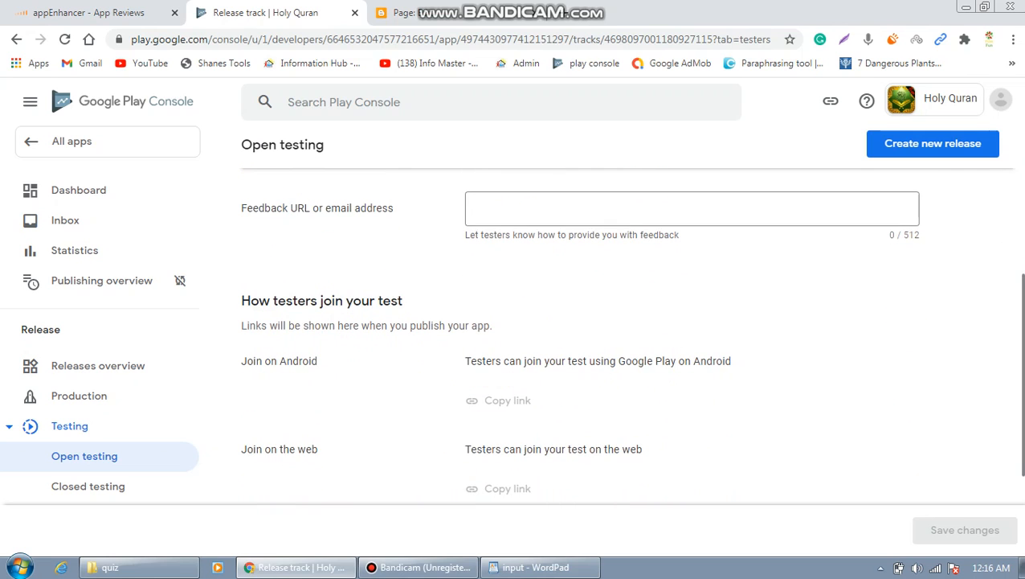
pyautogui.click(654, 217)
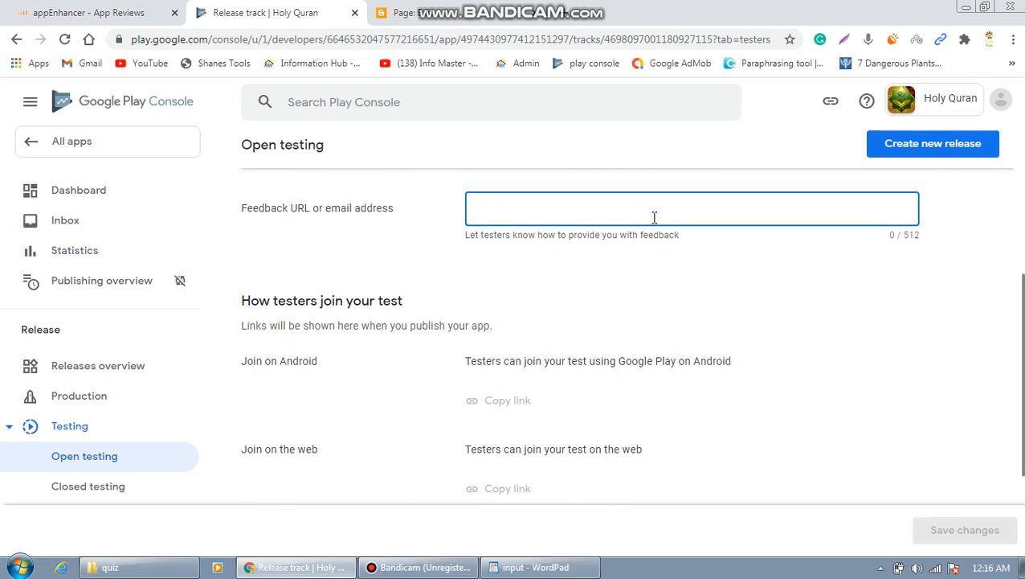
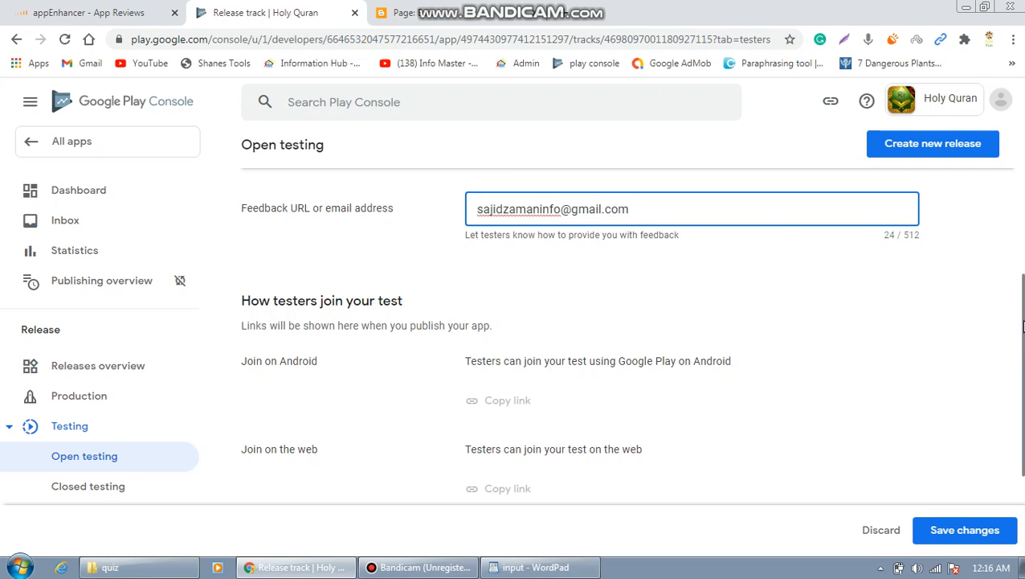
pyautogui.scroll(-2, 1022, 326)
pyautogui.moveTo(1023, 388); pyautogui.dragTo(1023, 402)
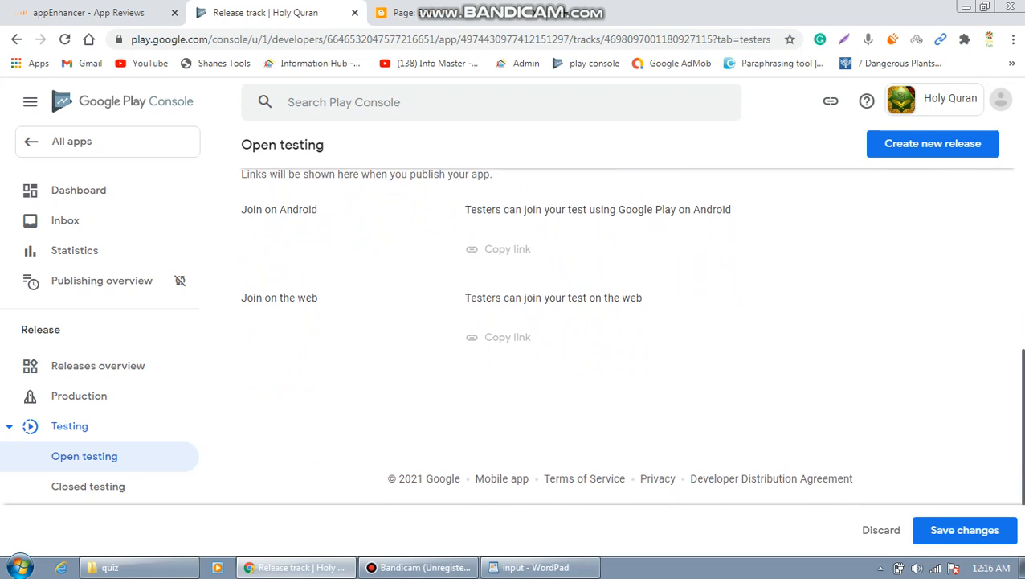
pyautogui.click(975, 534)
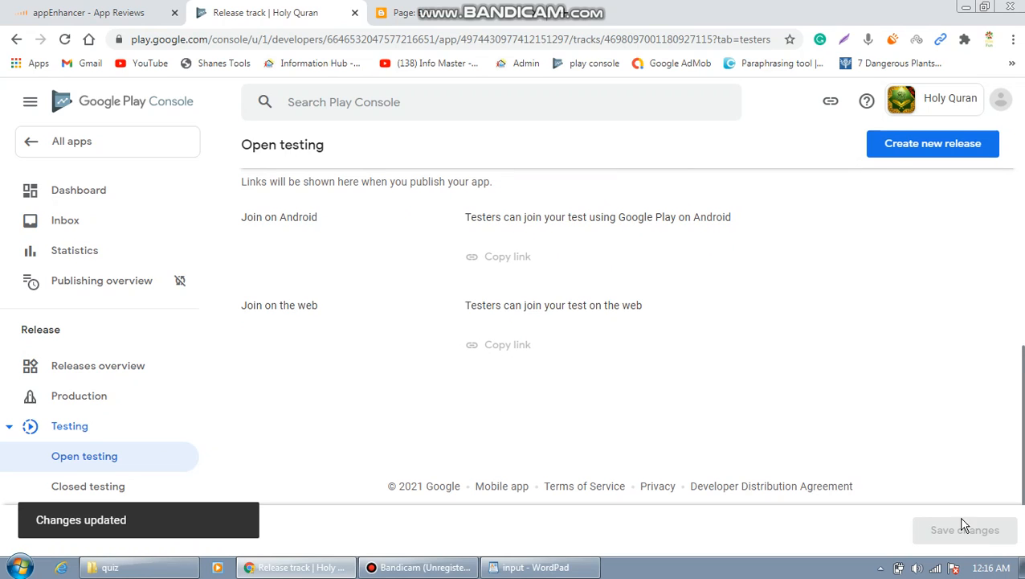
pyautogui.click(105, 192)
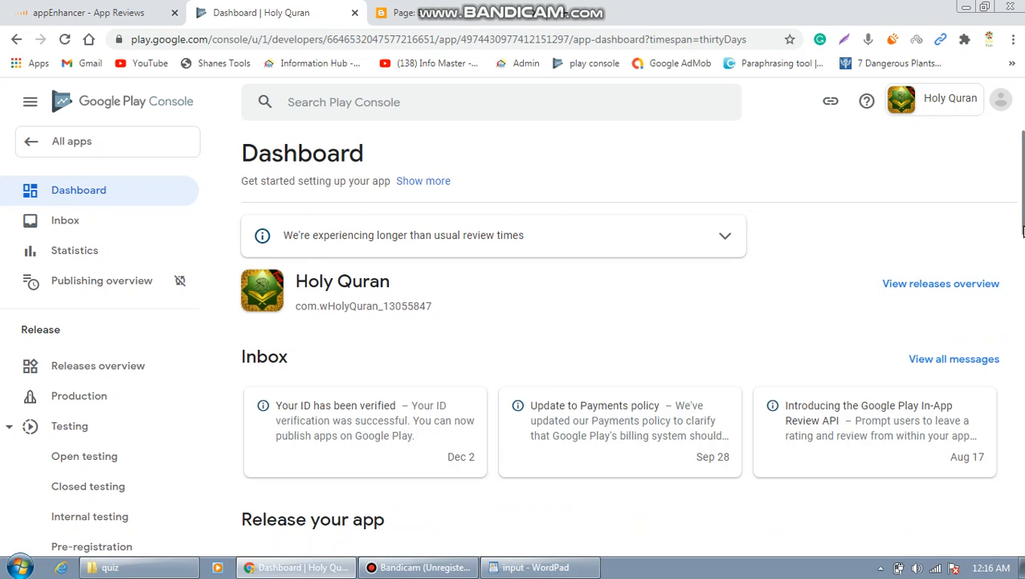
# Go to 'Review and roll out the release' and edit the Holy Quran draft release.
pyautogui.moveTo(1023, 231); pyautogui.dragTo(1022, 546)
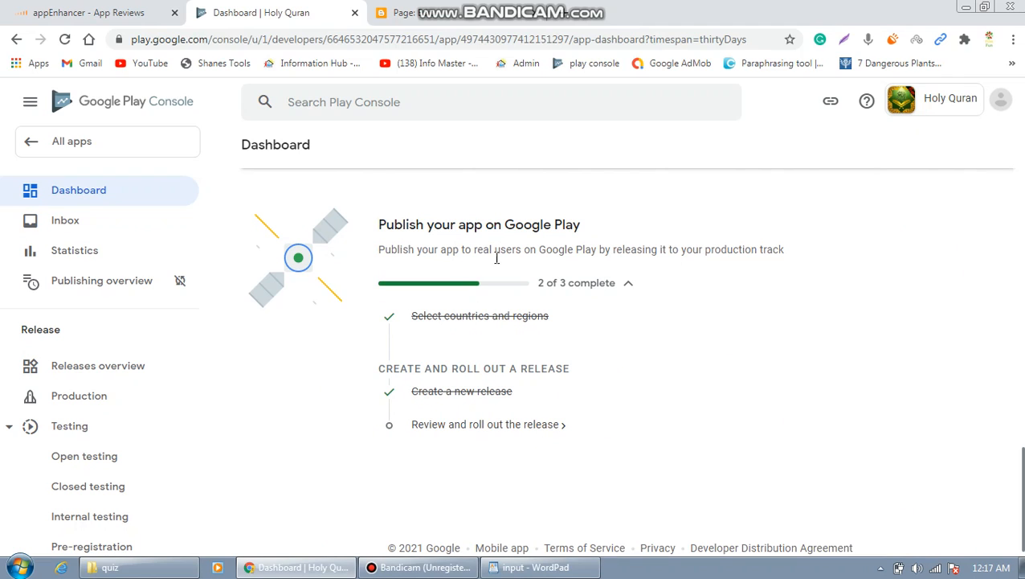
pyautogui.click(498, 427)
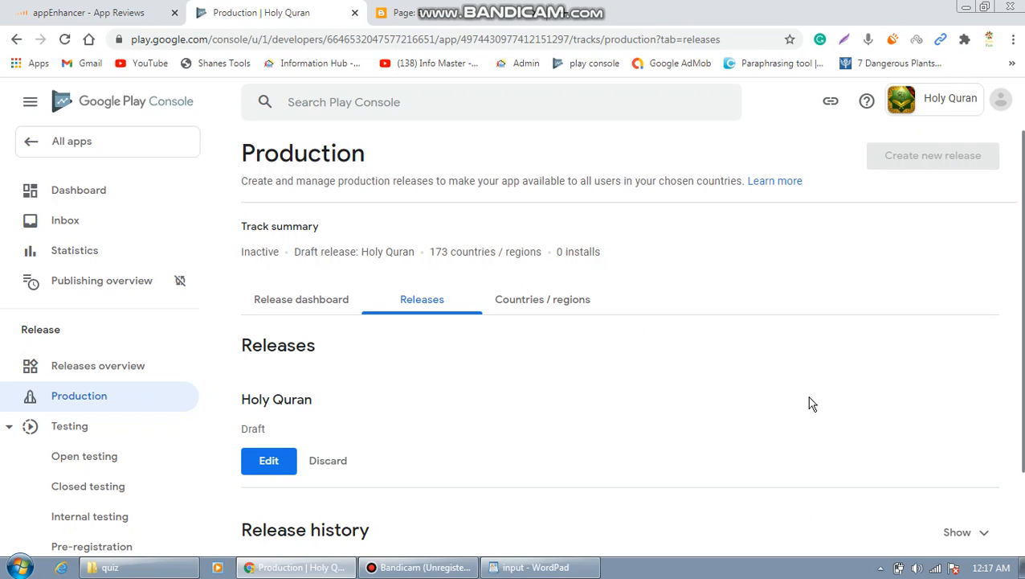
pyautogui.scroll(-1, 1023, 315)
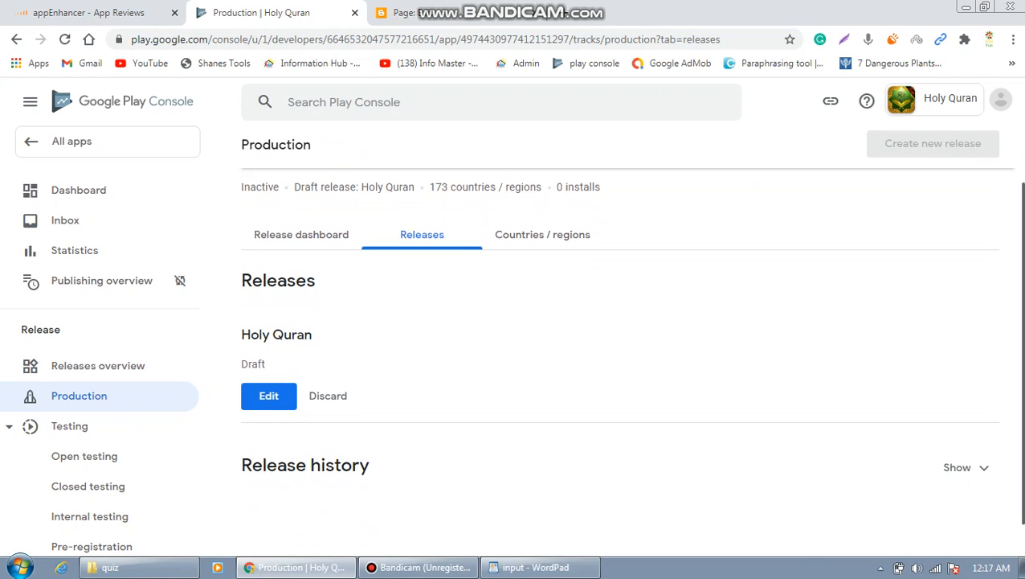
pyautogui.scroll(-1, 1022, 456)
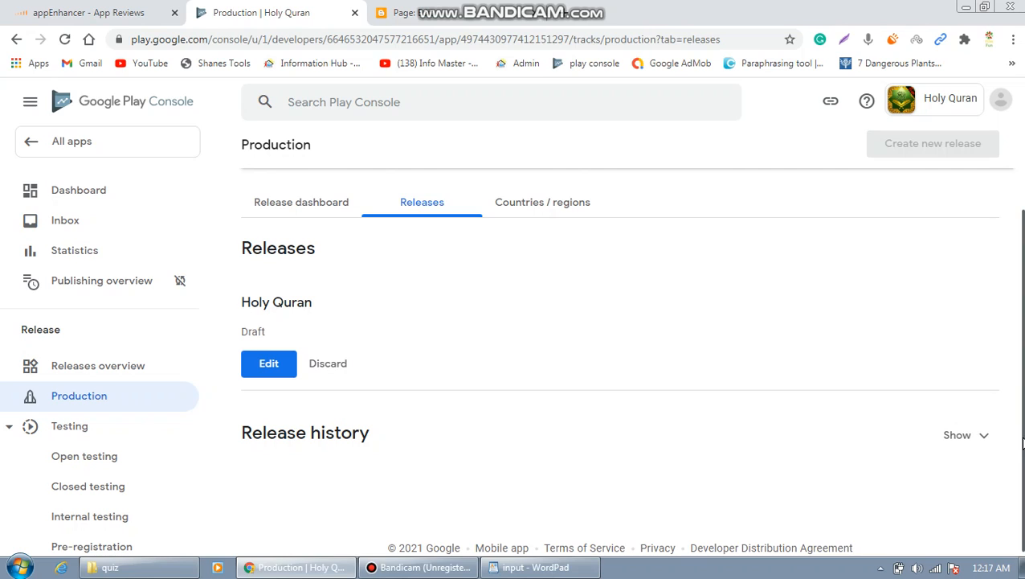
pyautogui.click(276, 367)
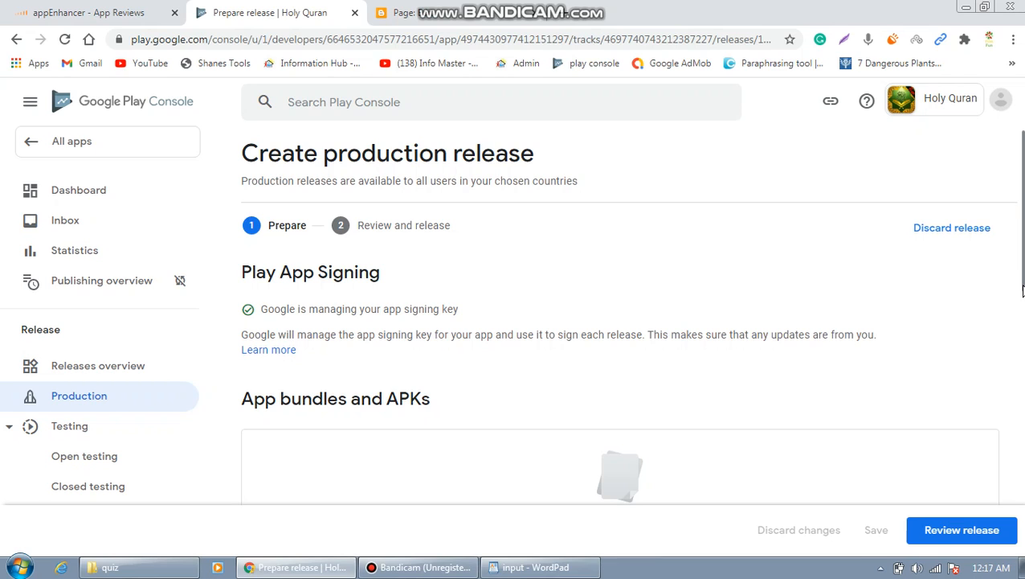
# Review the release, checking its 4 warnings and release notes, then start rollout to Production.
pyautogui.moveTo(1023, 281); pyautogui.dragTo(1023, 350)
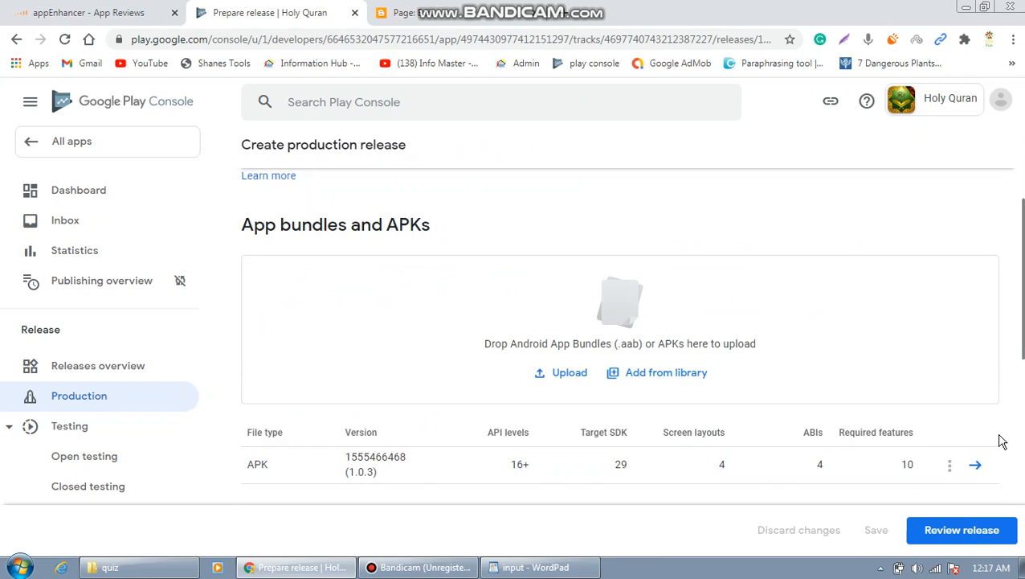
pyautogui.click(957, 535)
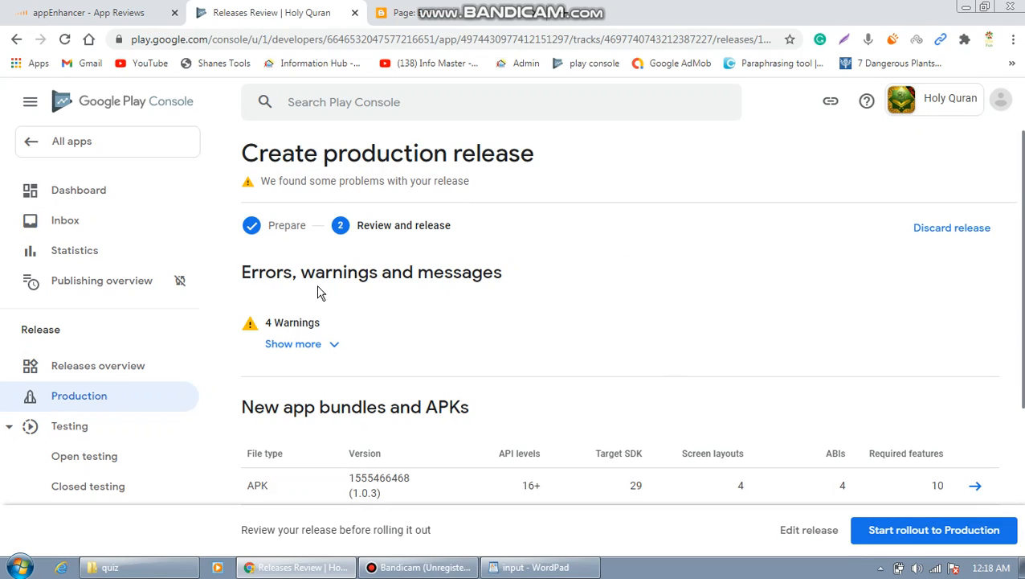
pyautogui.click(333, 345)
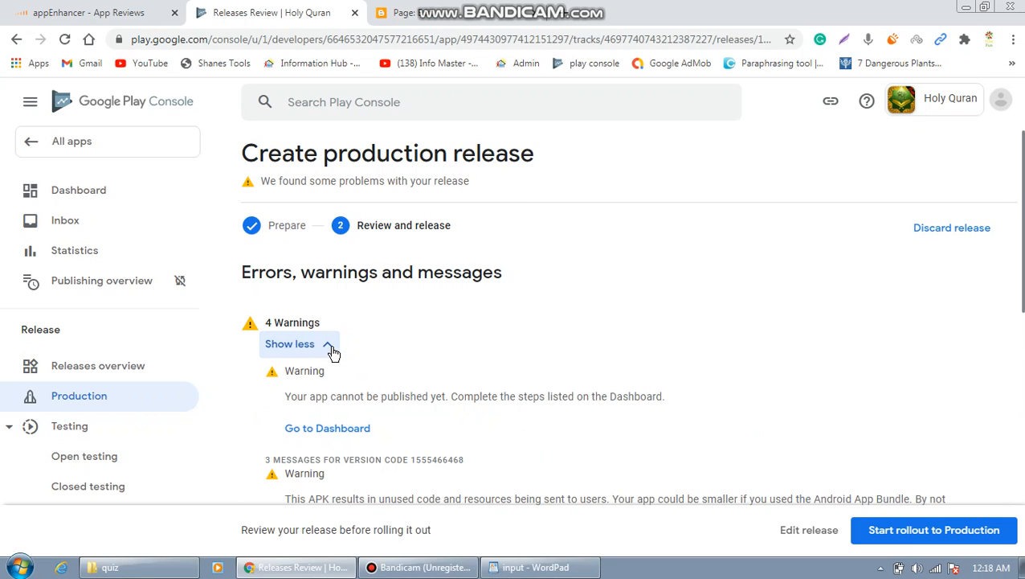
pyautogui.click(333, 346)
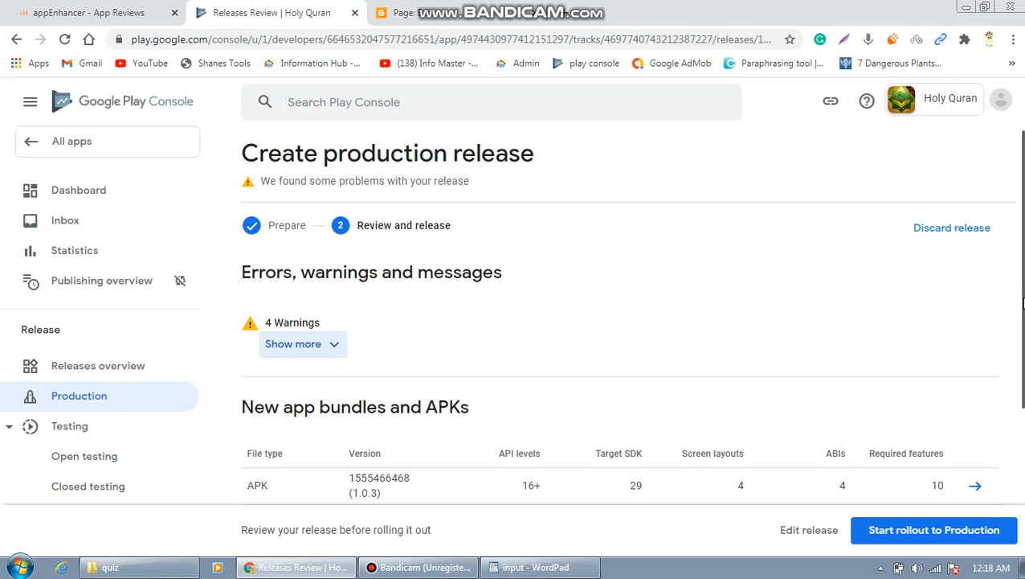
pyautogui.scroll(-1, 1021, 302)
pyautogui.scroll(-1, 631, 316)
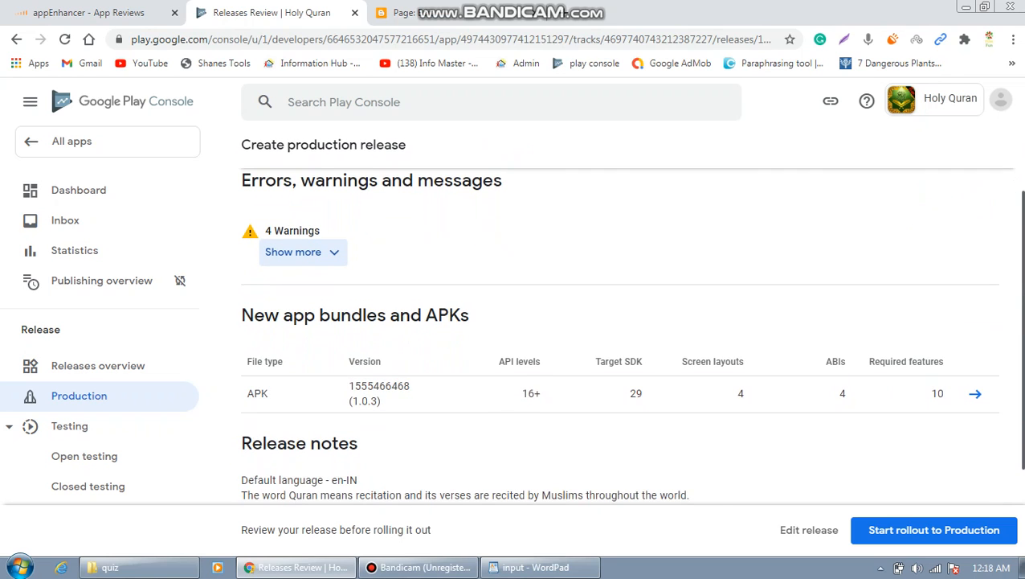
pyautogui.scroll(-2, 1020, 347)
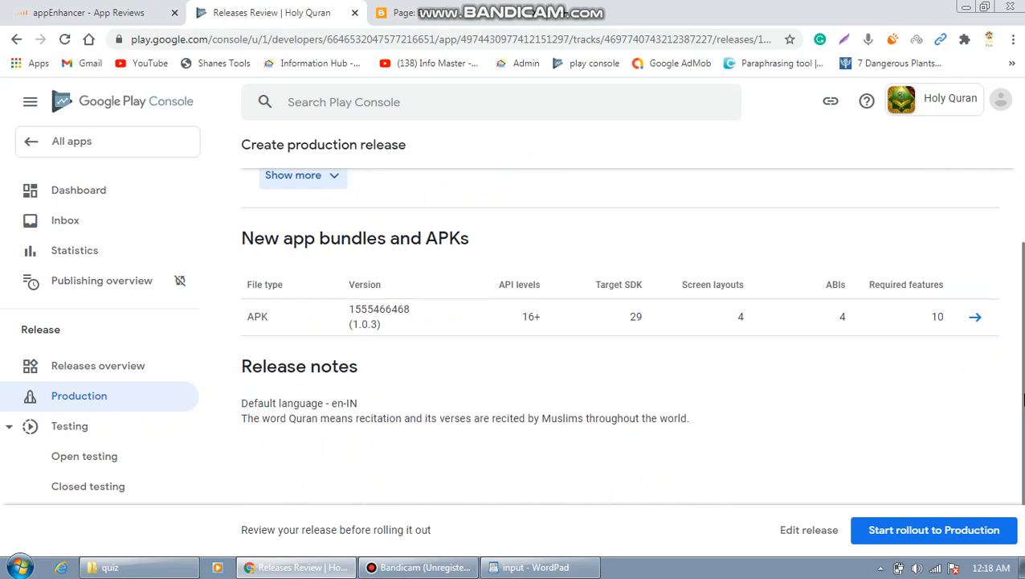
pyautogui.click(933, 531)
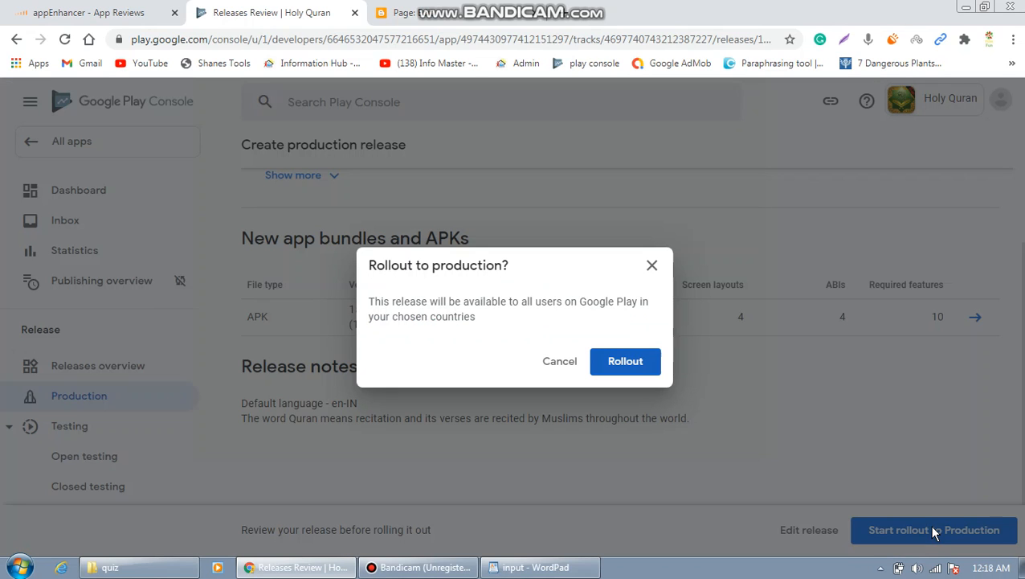
# Confirm the Rollout to Production, then go to the All apps list.
pyautogui.click(643, 365)
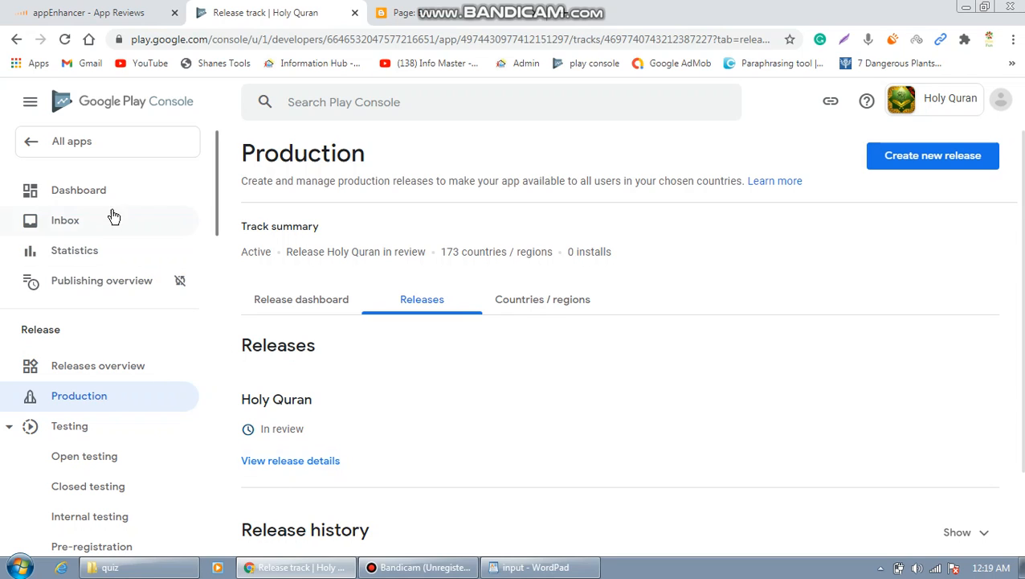
pyautogui.click(91, 142)
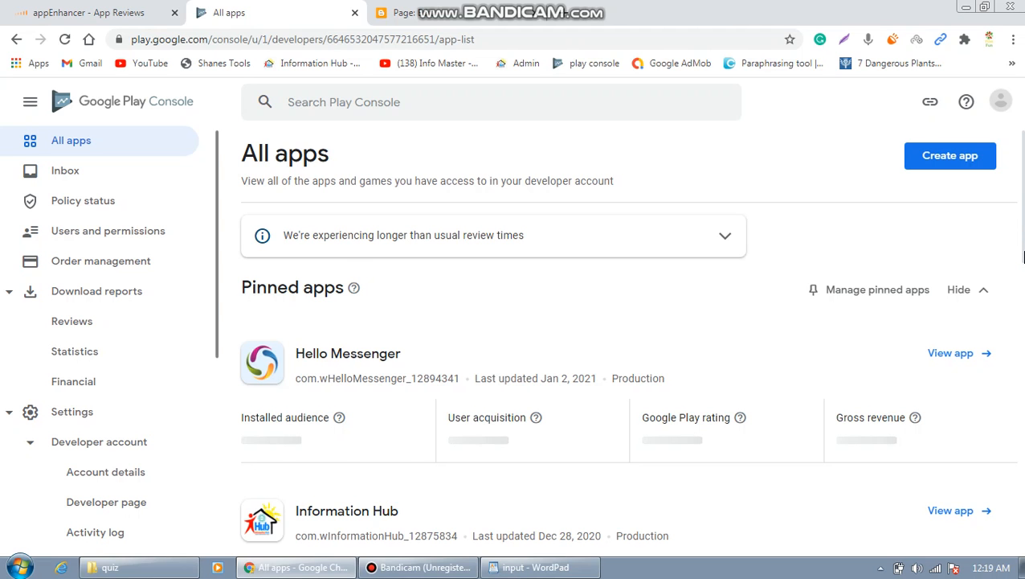
# Check that Holy Quran reads 'In review', then minimize Chrome and WordPad to show the desktop.
pyautogui.scroll(-2, 1024, 259)
pyautogui.moveTo(1024, 259); pyautogui.dragTo(1023, 445)
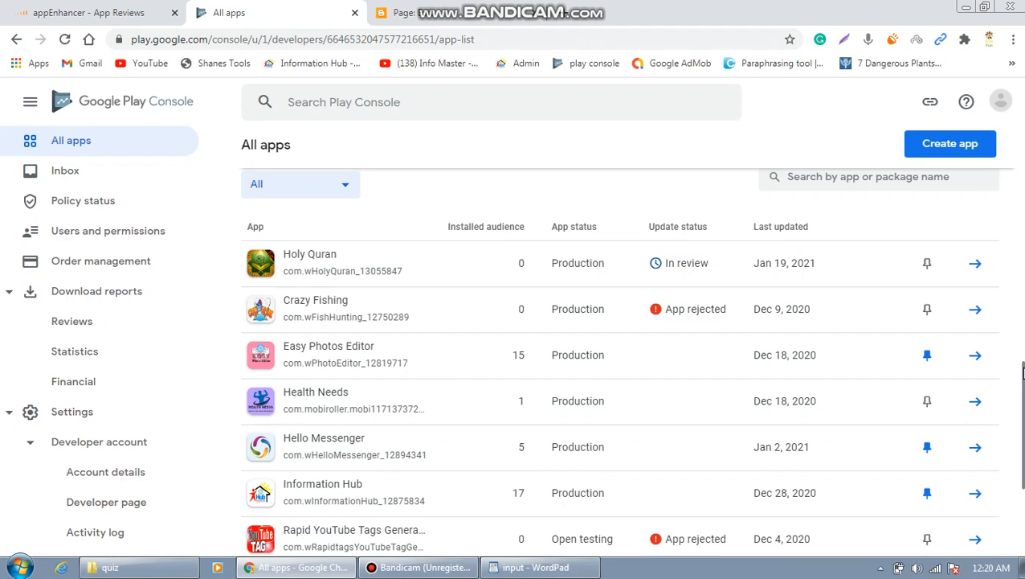
pyautogui.click(967, 9)
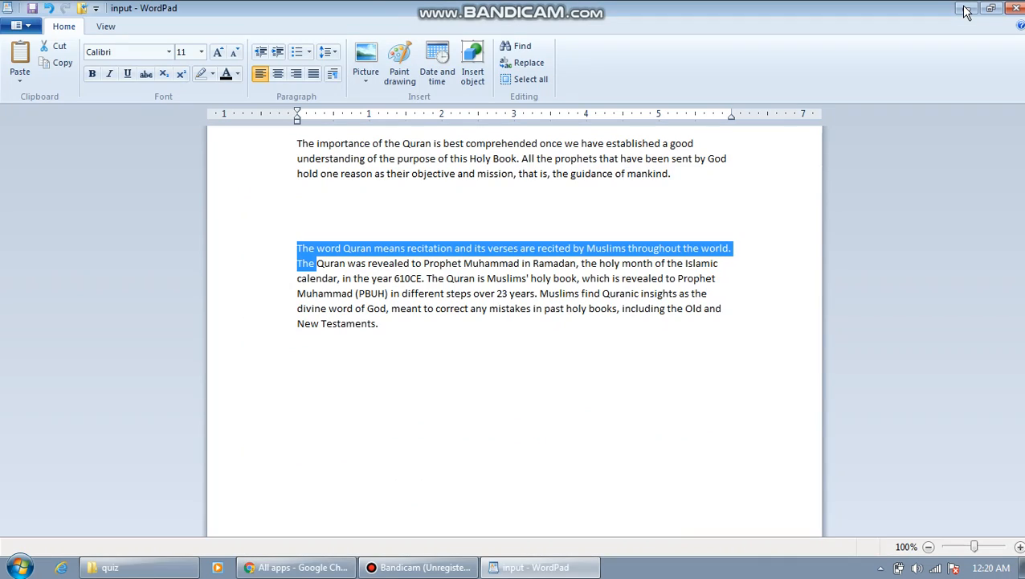
pyautogui.click(967, 9)
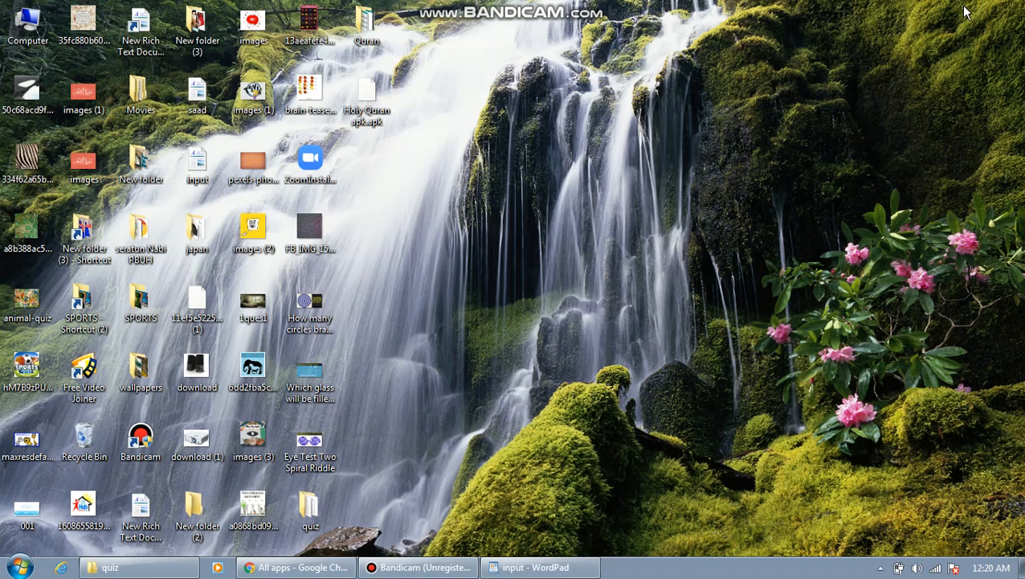